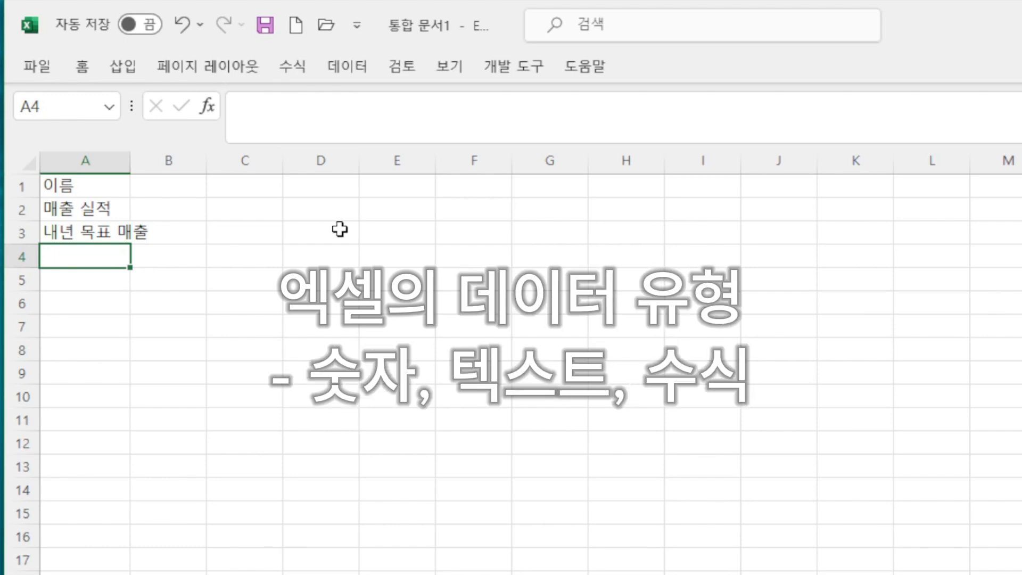
- Enter the person's full name in B1 beside the 이름 label
left_click(334, 185)
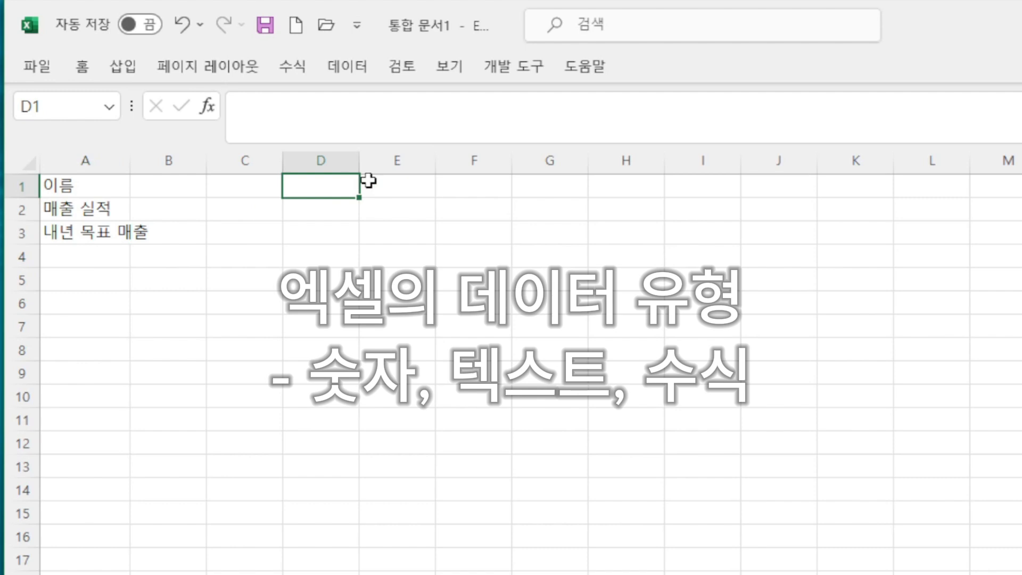
left_click(184, 189)
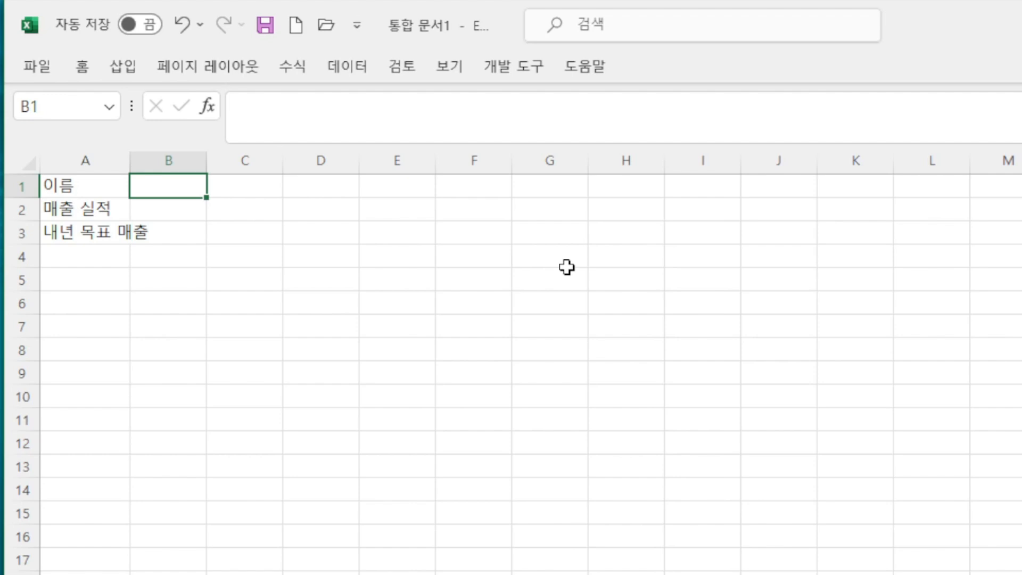
type("이철현")
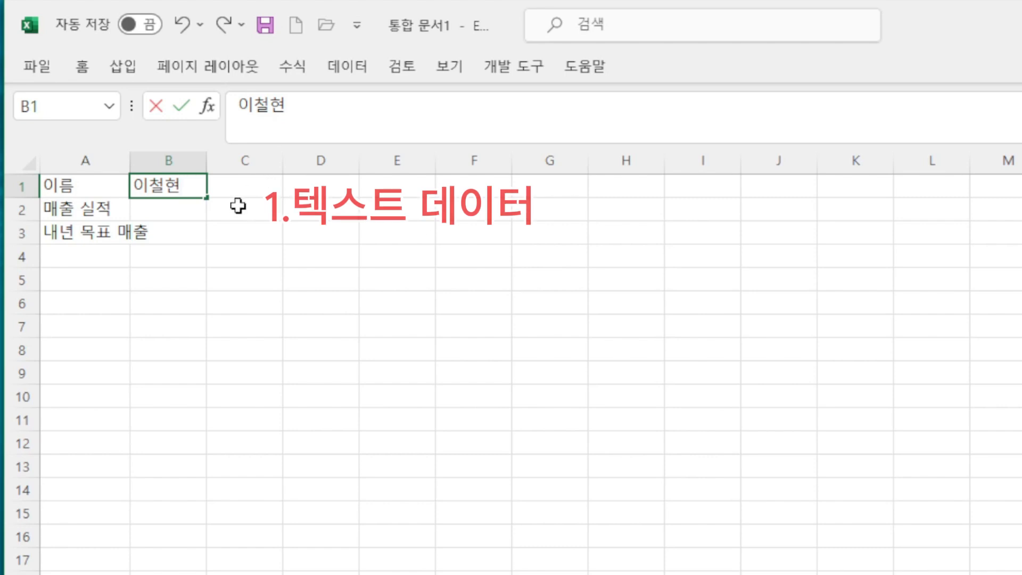
key("Return")
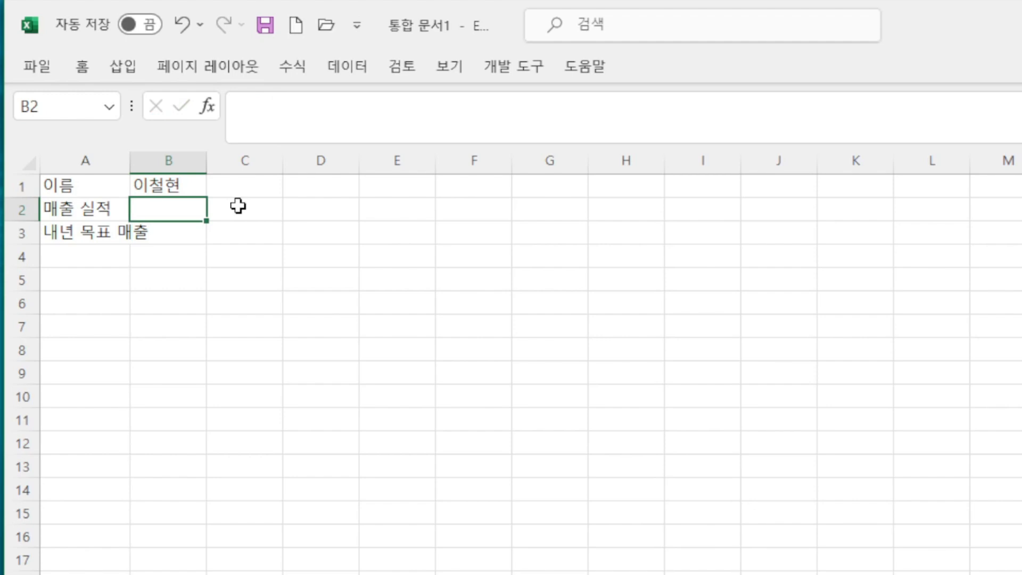
- Enter 100000 as the sales result in B2 beside 매출 실적
type("10000")
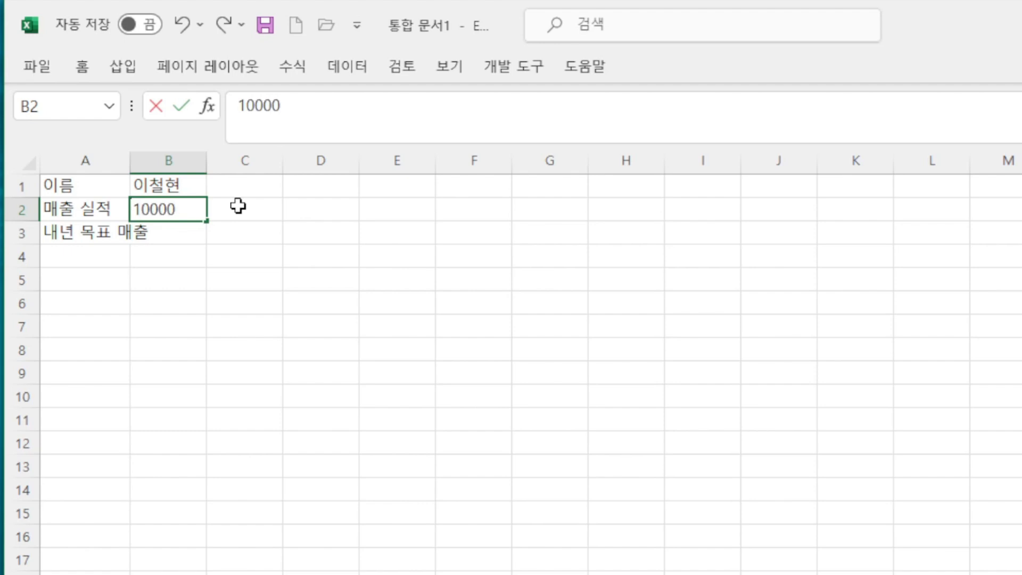
type("0")
key("Return")
key("Up")
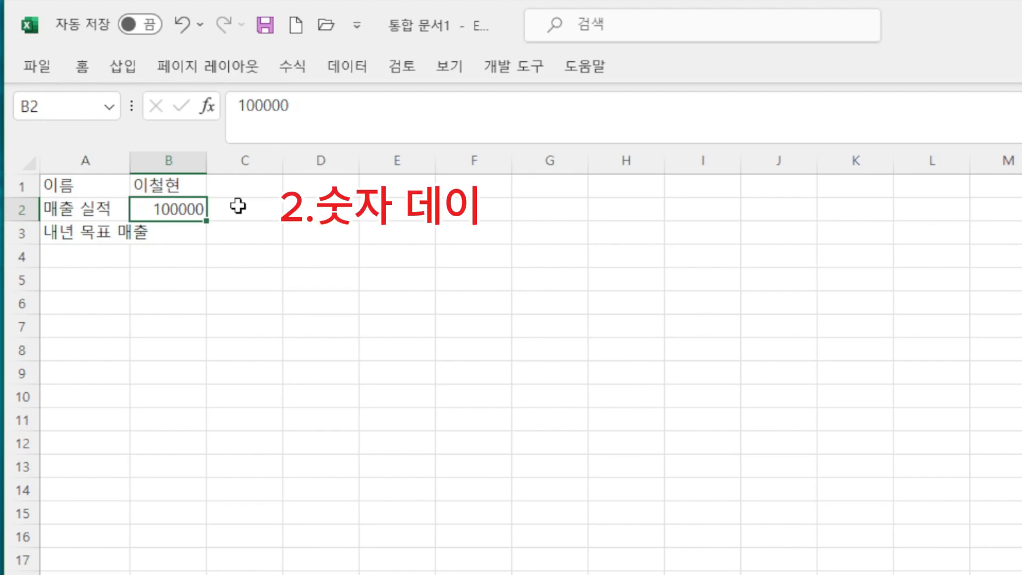
- Enter the formula =B2*1.1 in B3 to calculate next year's sales target
key("Down")
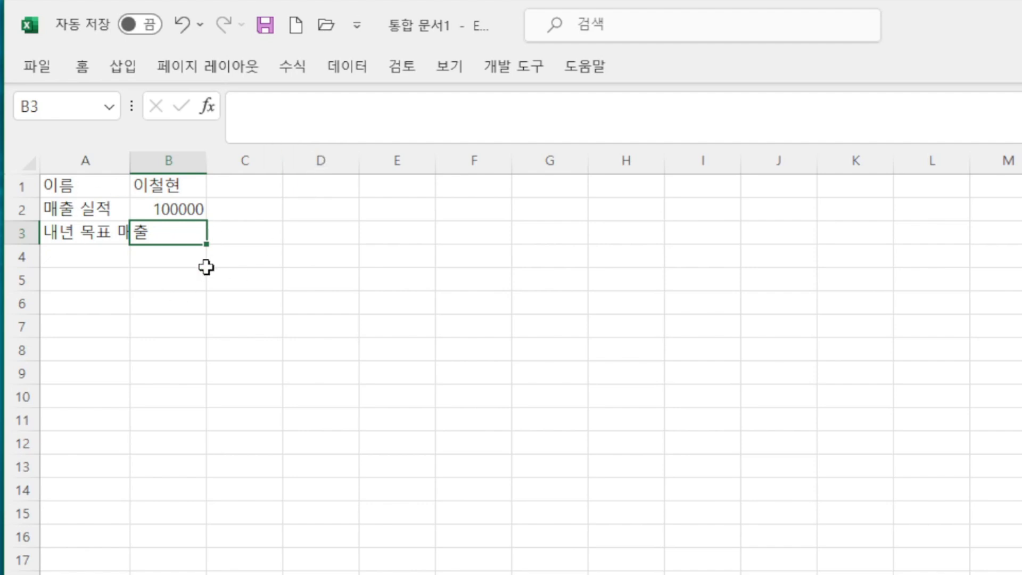
left_click(270, 118)
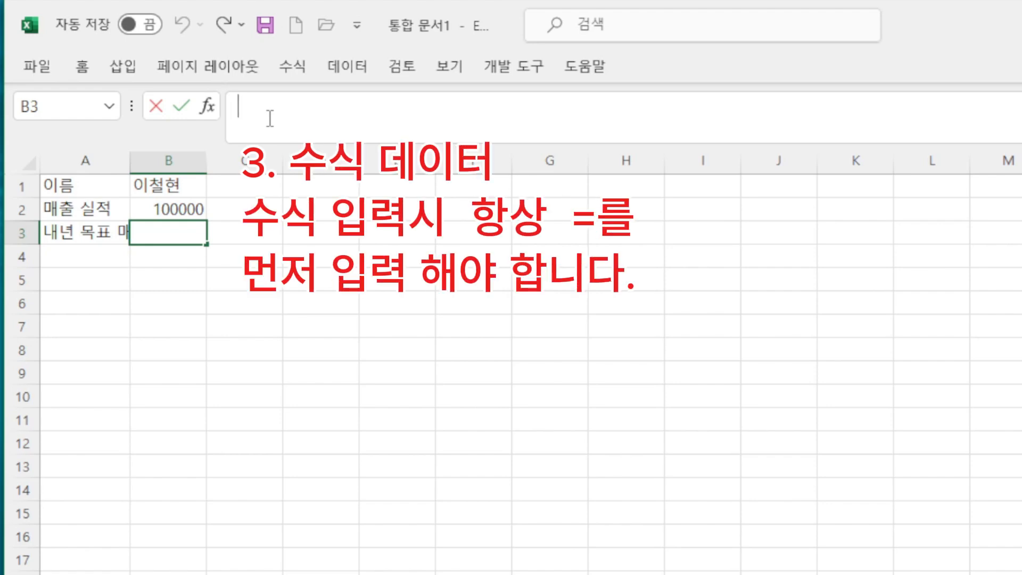
type("=")
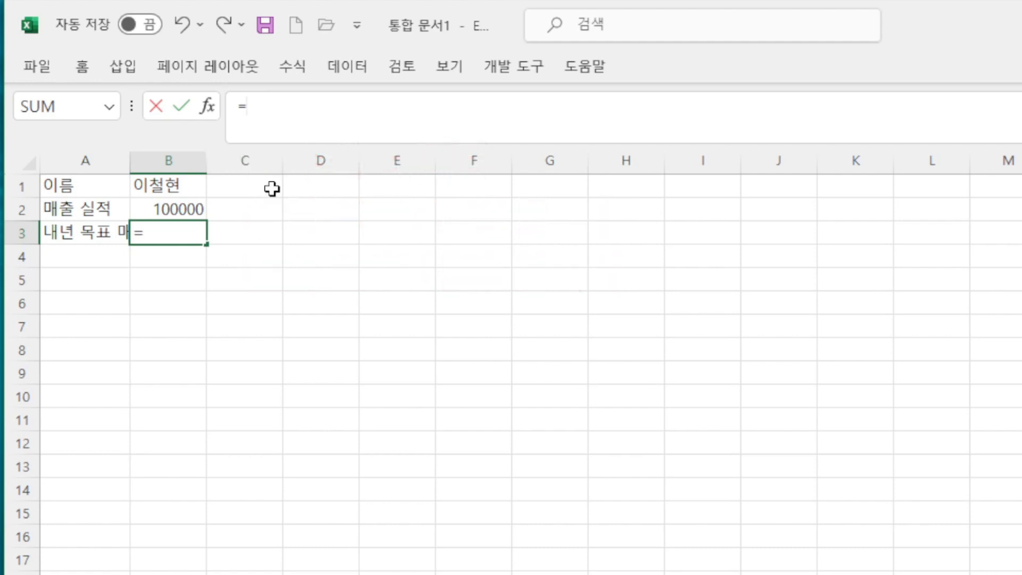
left_click(176, 208)
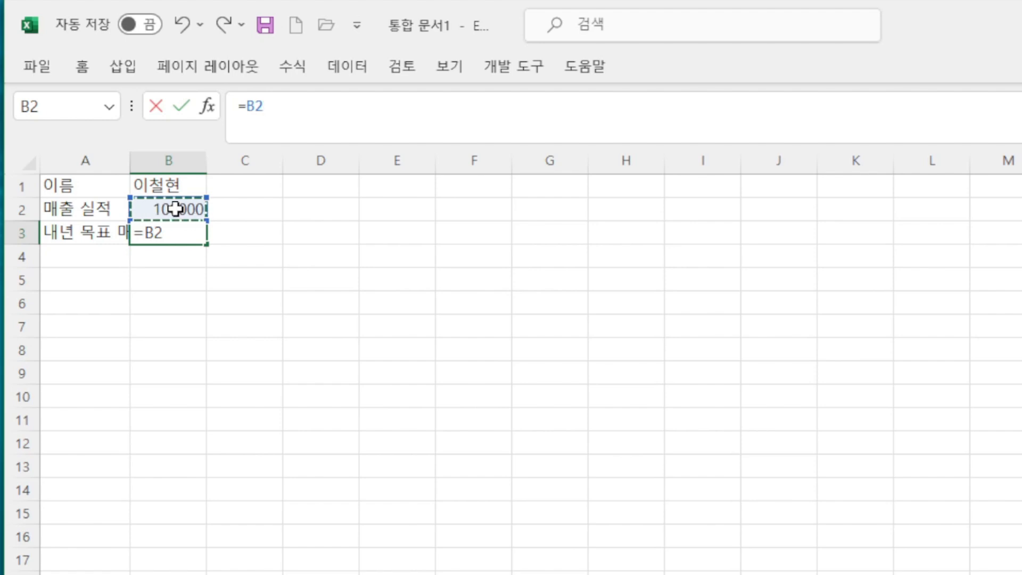
type("*1.1")
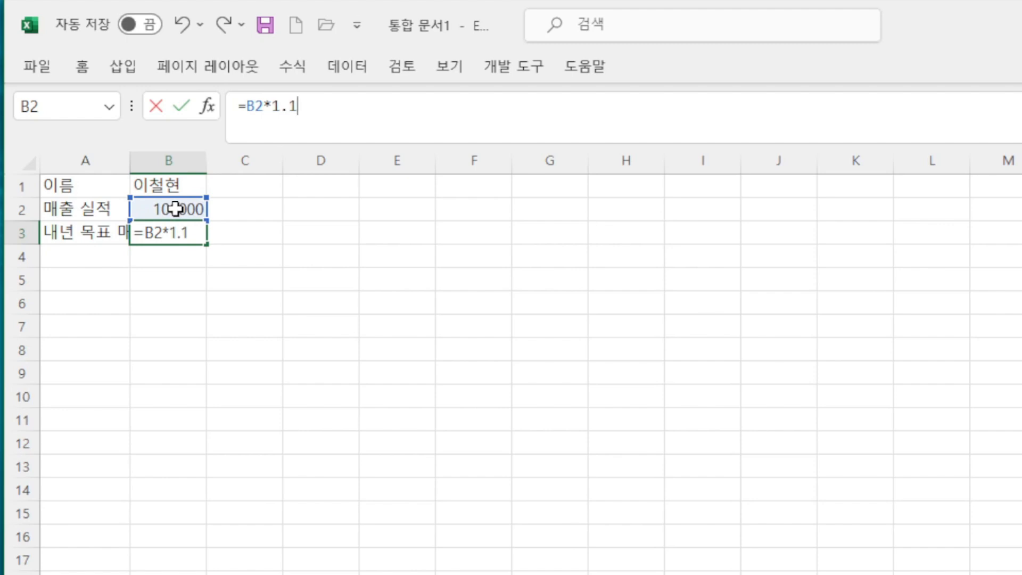
key("Return")
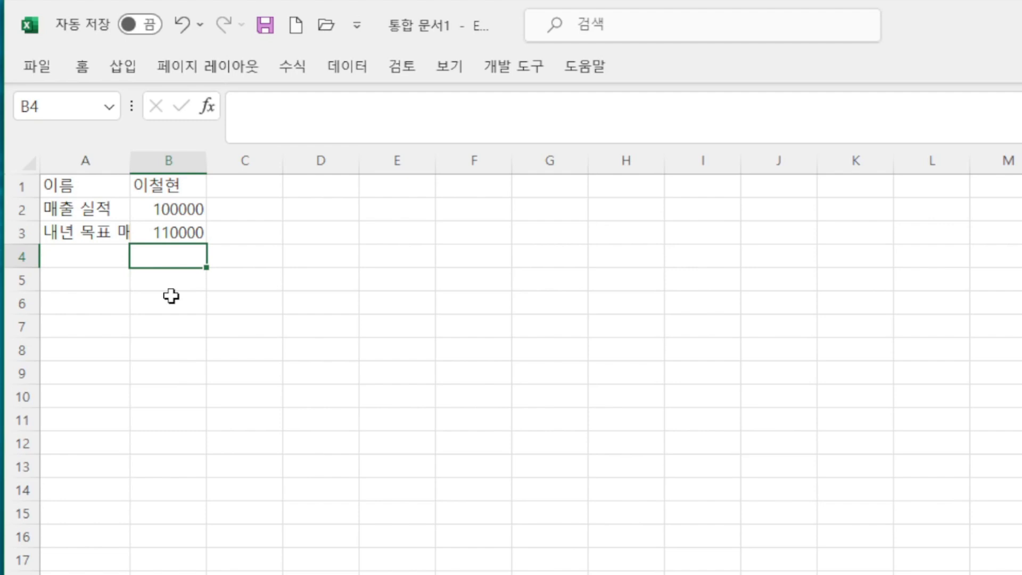
- Enter the date 2023-06-22 in B4 and check how the cell content is stored
type("2023-")
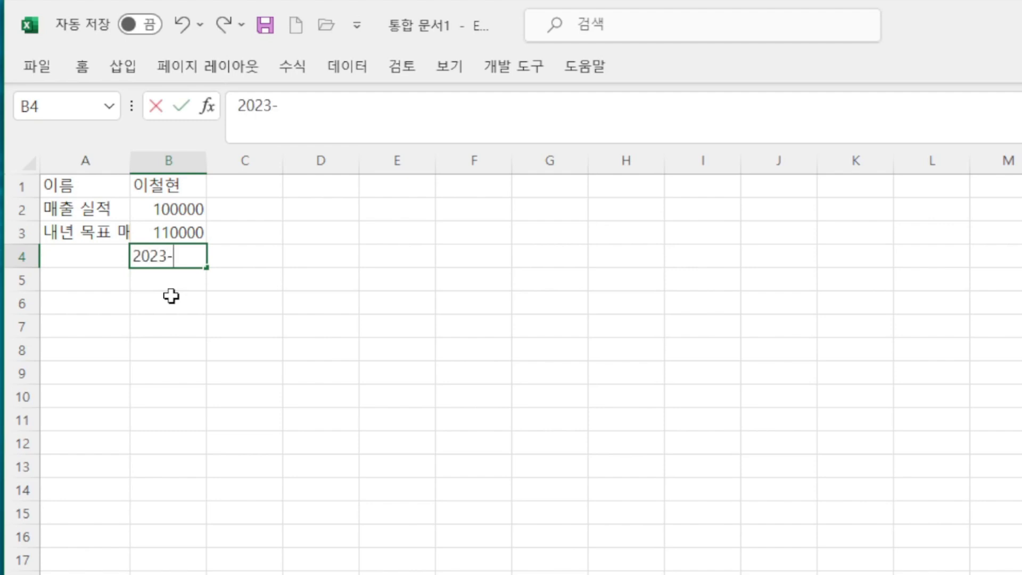
type("06-22")
key("Return")
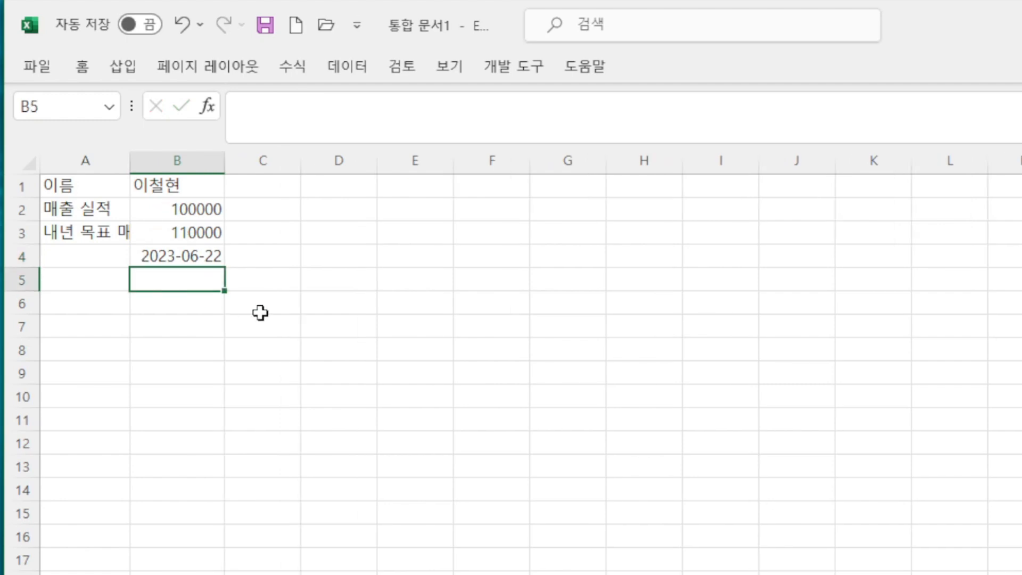
left_click(195, 255)
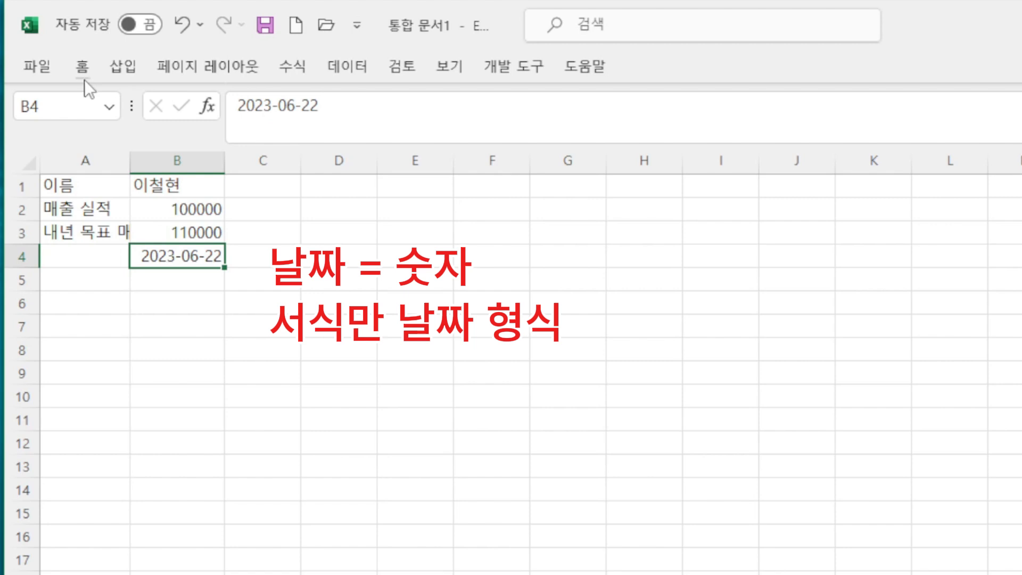
left_click(365, 102)
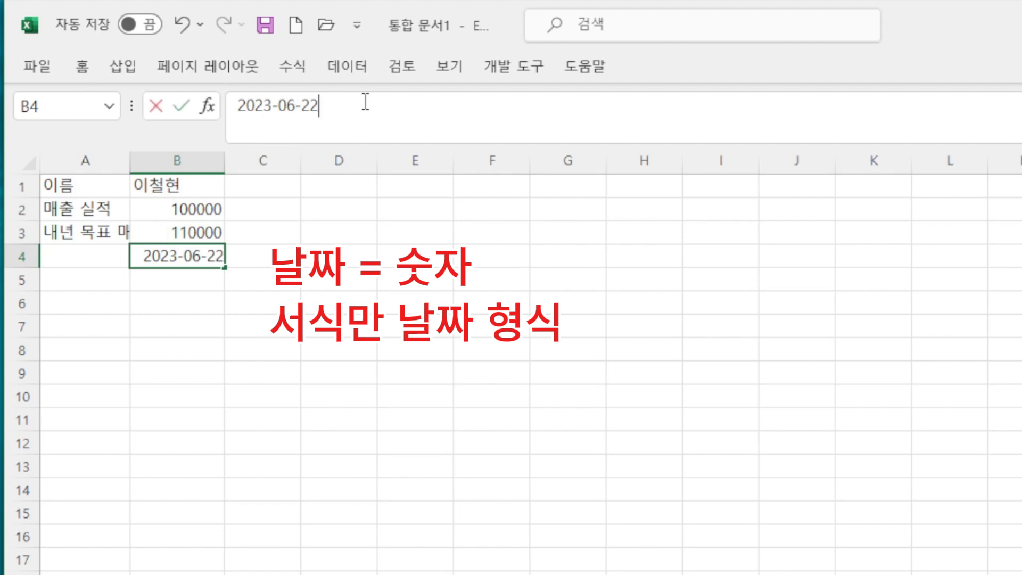
left_click(191, 308)
- Clear the date from B4 and undo the clearing
left_click(178, 248)
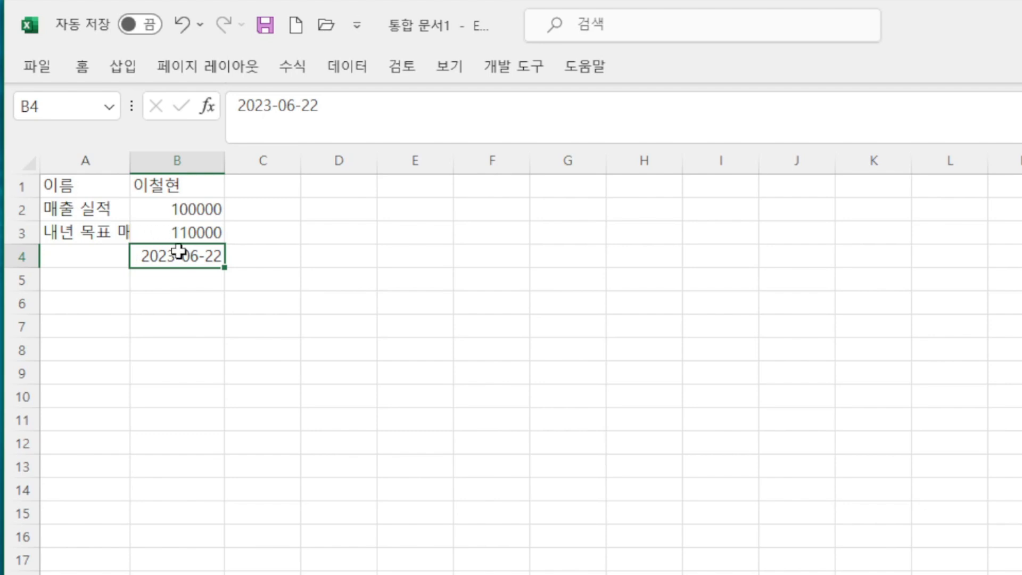
key("Delete")
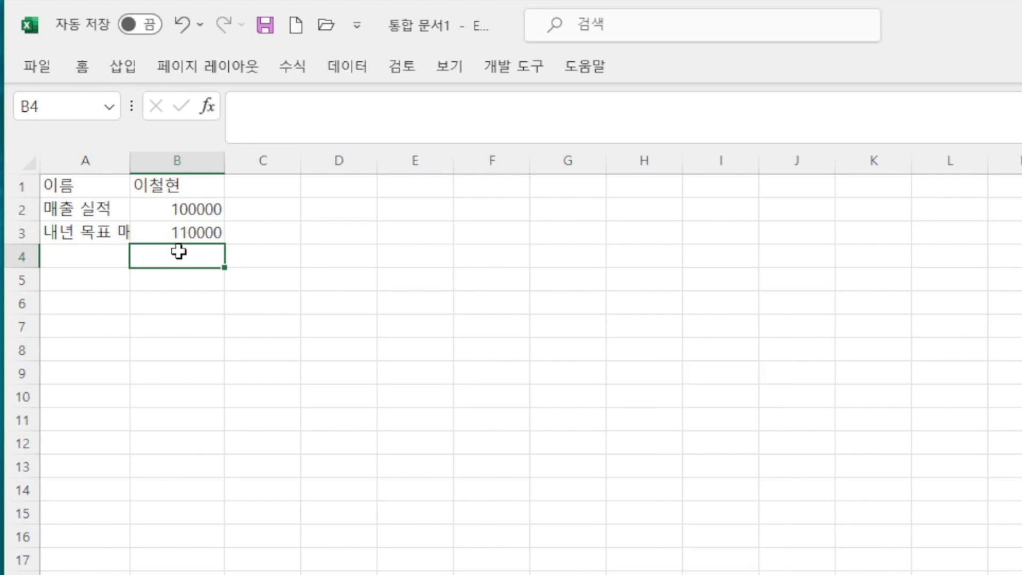
key("ctrl+z")
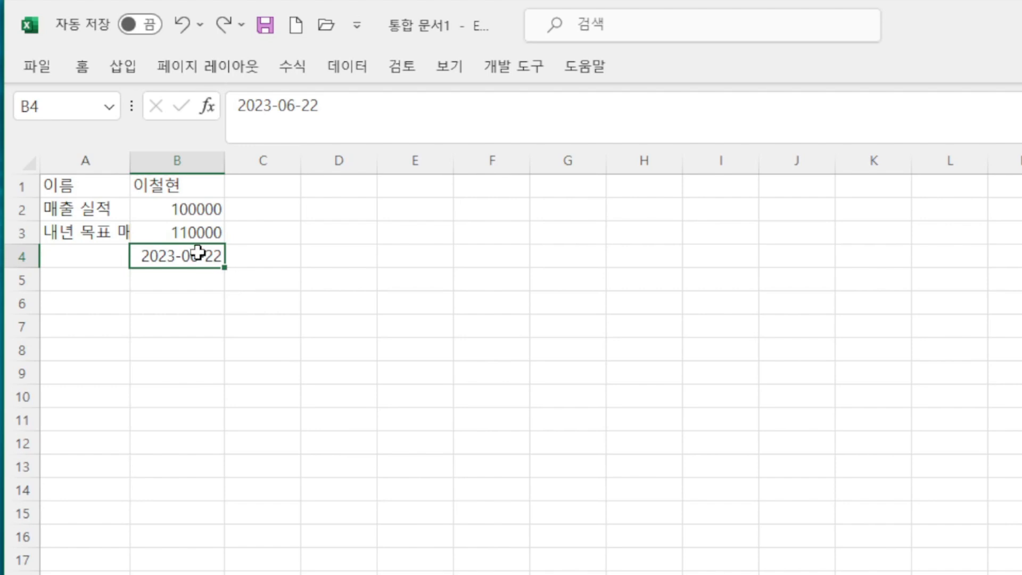
- Examine the cell deletion options for B4 without deleting the cell
right_click(198, 252)
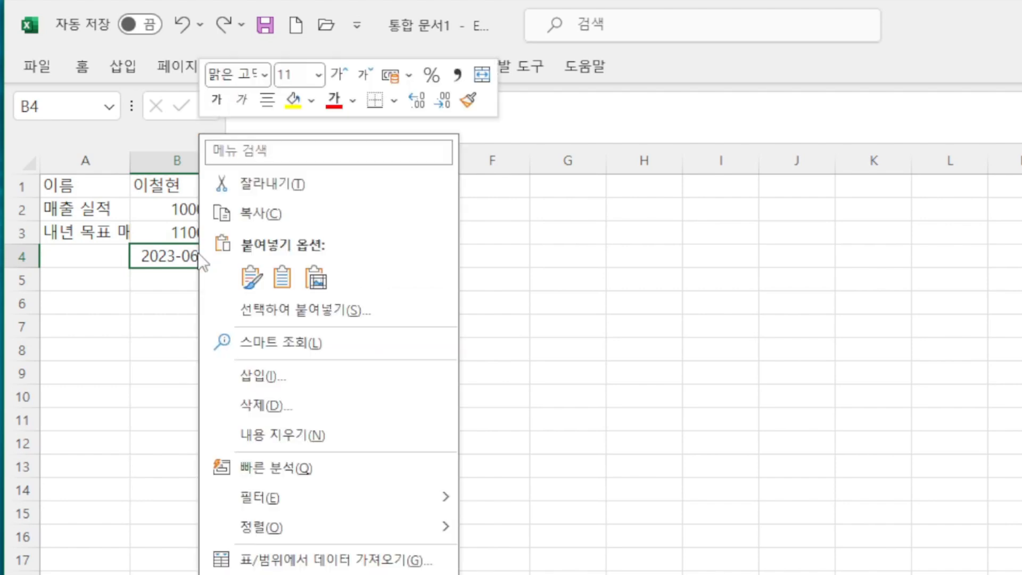
left_click(251, 404)
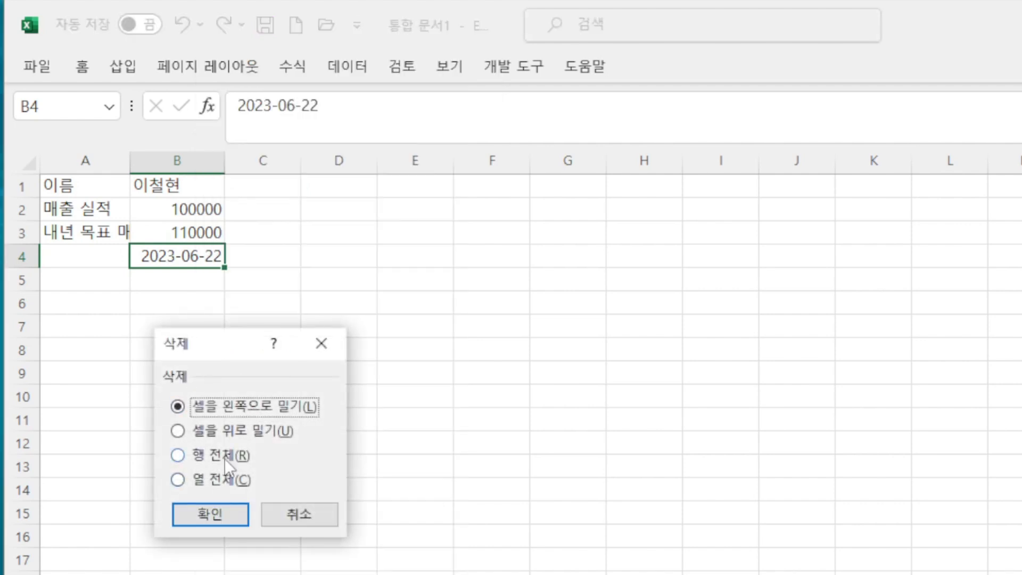
left_click(305, 516)
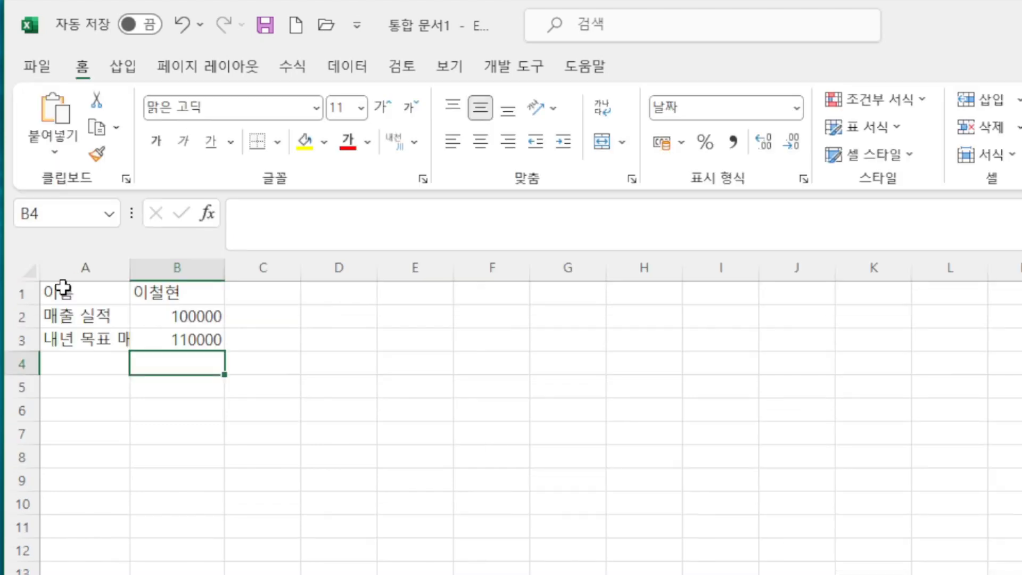
- Apply all borders (모든 테두리) to the table range A1:B3
left_click_drag(69, 290, 176, 339)
left_click(276, 143)
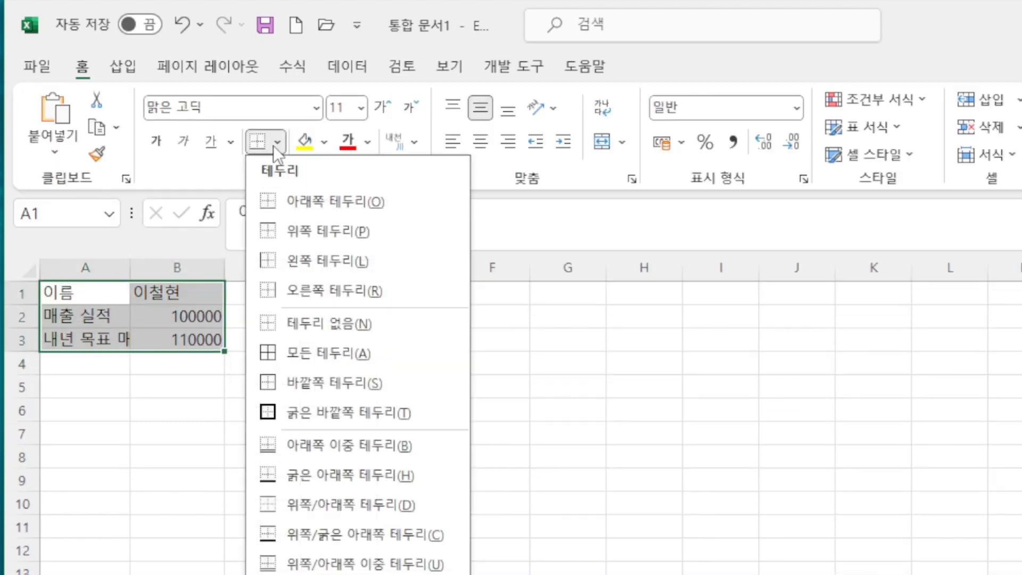
left_click(397, 355)
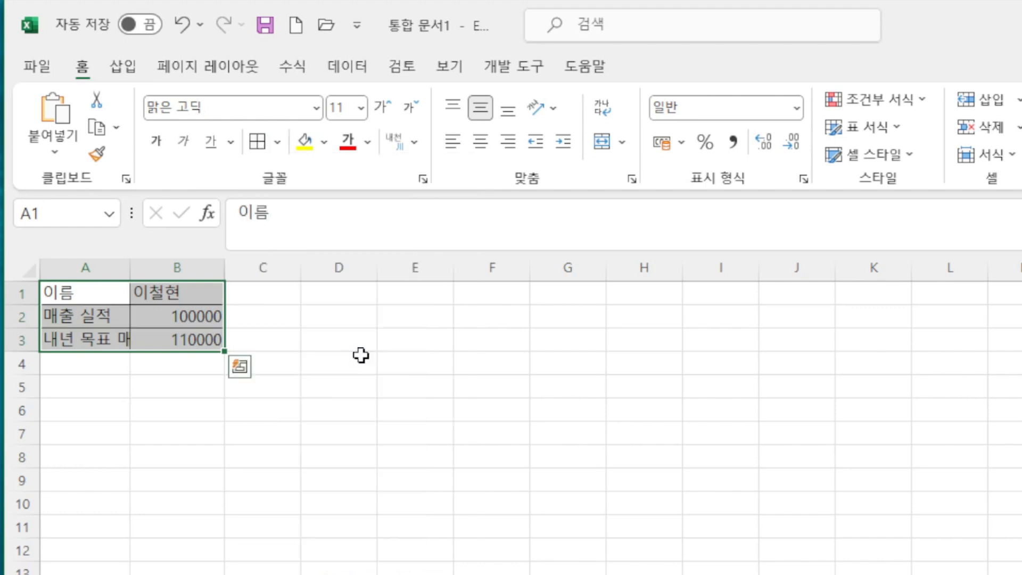
left_click(107, 381)
- Make the labels in A1:A3 bold and fill their cells with light grey
left_click(99, 298)
left_click_drag(99, 313, 96, 340)
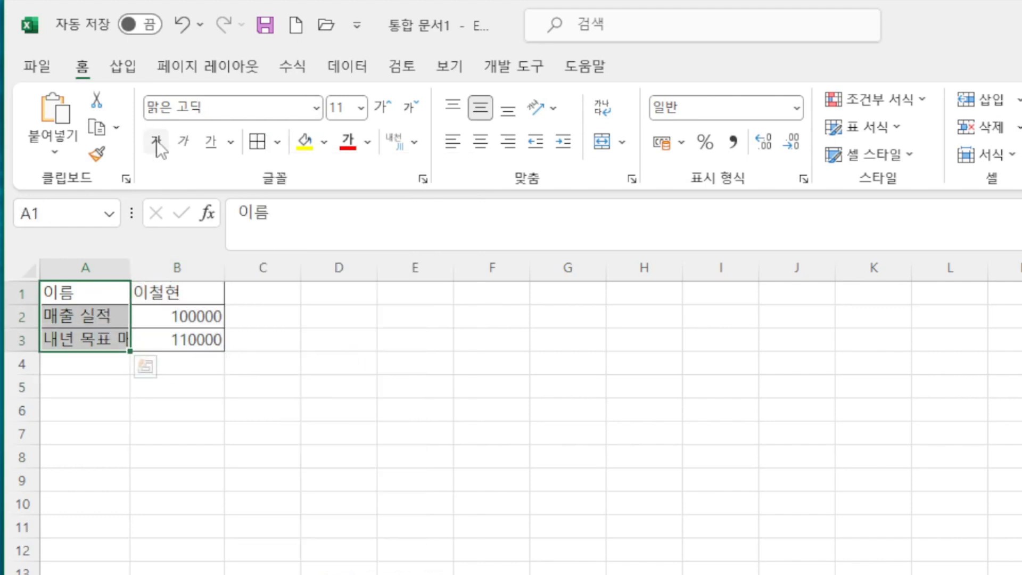
left_click(156, 141)
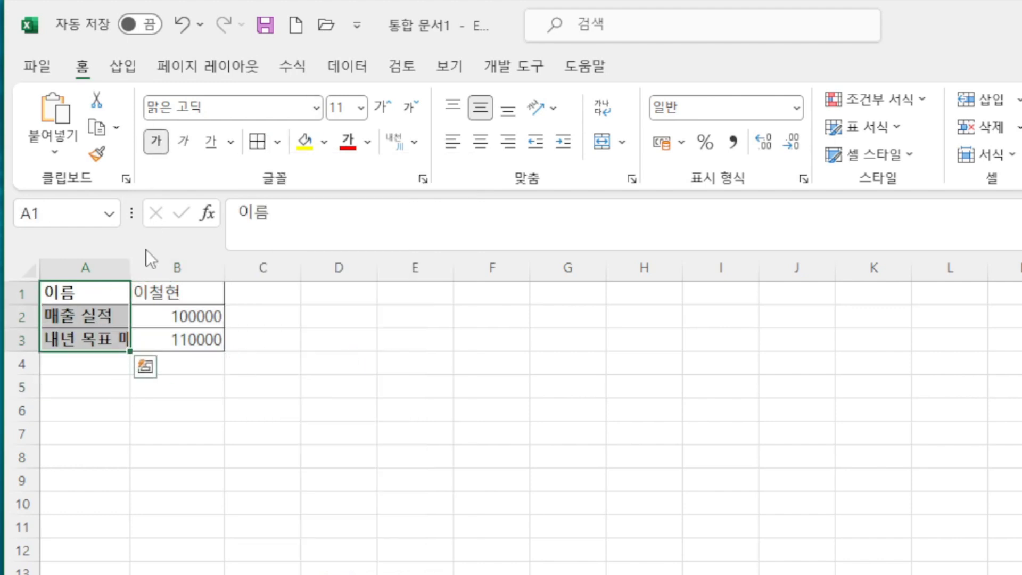
left_click(324, 142)
left_click(300, 287)
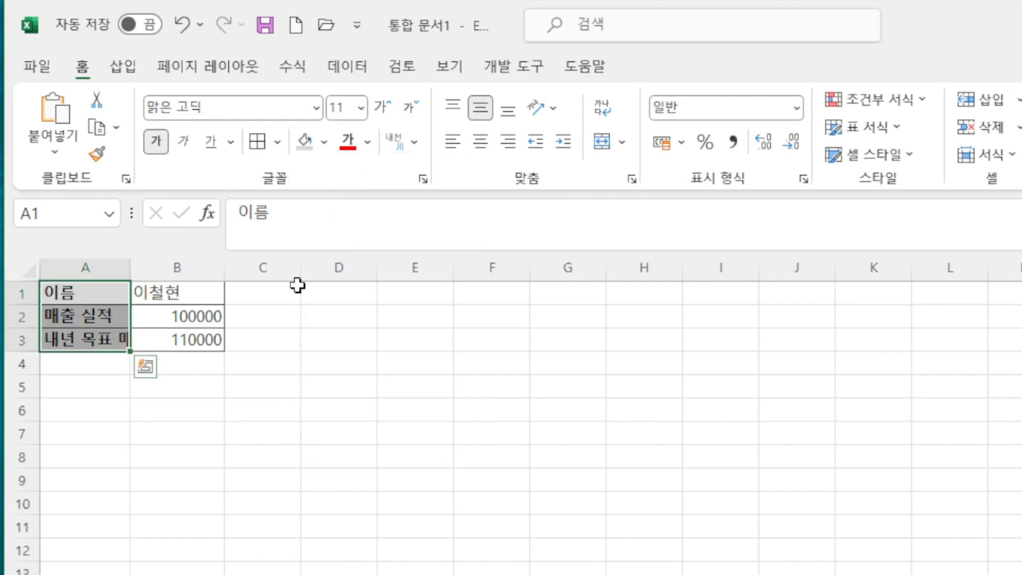
- Widen column A until the full 내년 목표 매출 label fits
left_click_drag(133, 267, 179, 270)
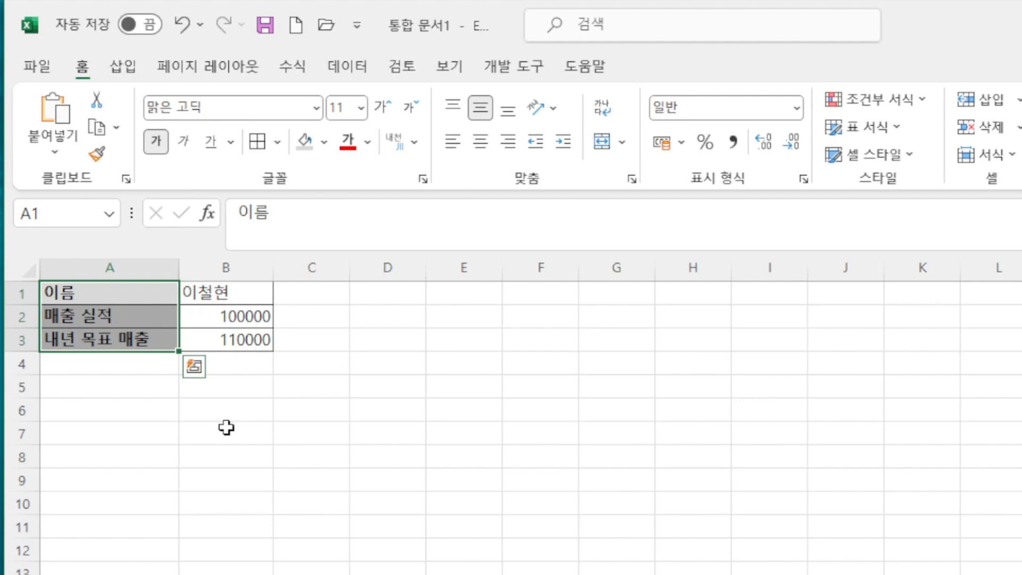
left_click(226, 427)
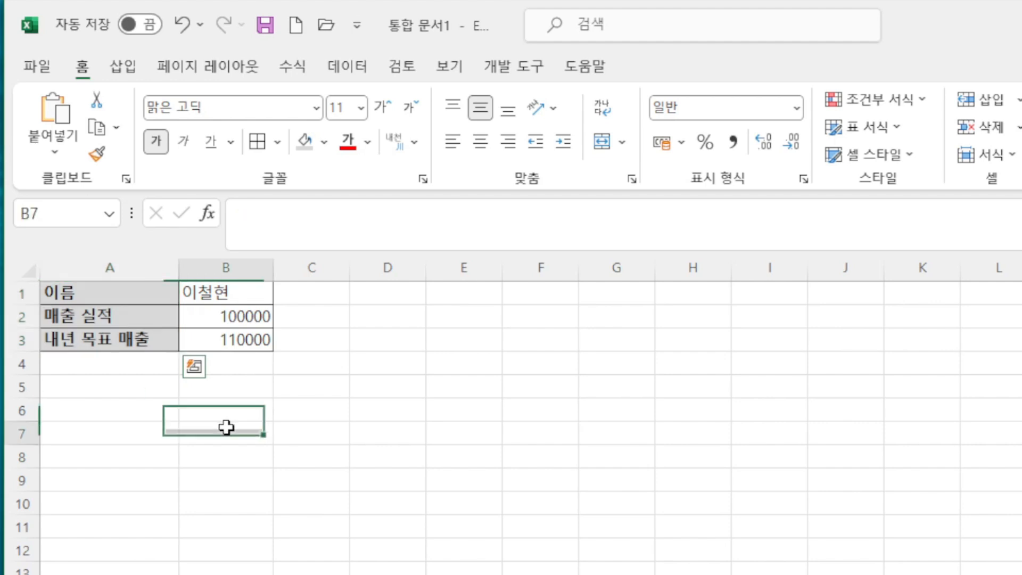
- Delete the contents of A1:B3, check the emptied cells, and undo the deletion
left_click_drag(87, 293, 241, 345)
key("Delete")
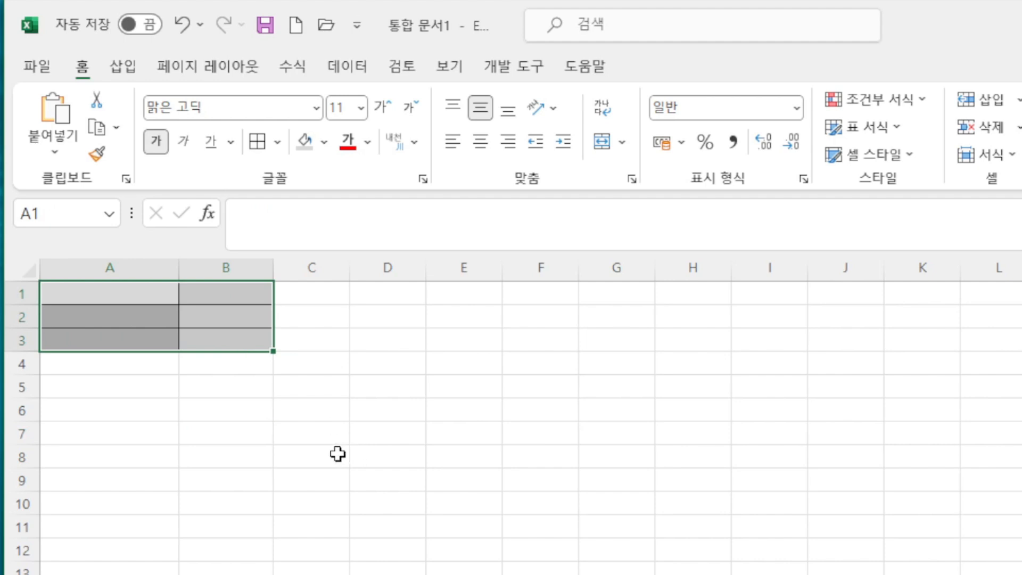
left_click(280, 412)
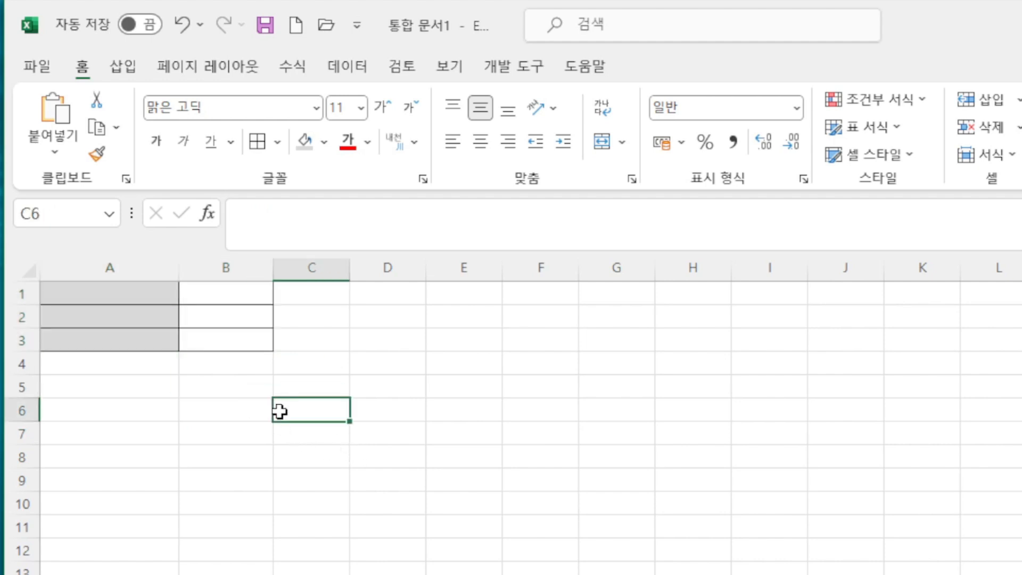
left_click(126, 305)
left_click_drag(127, 305, 209, 337)
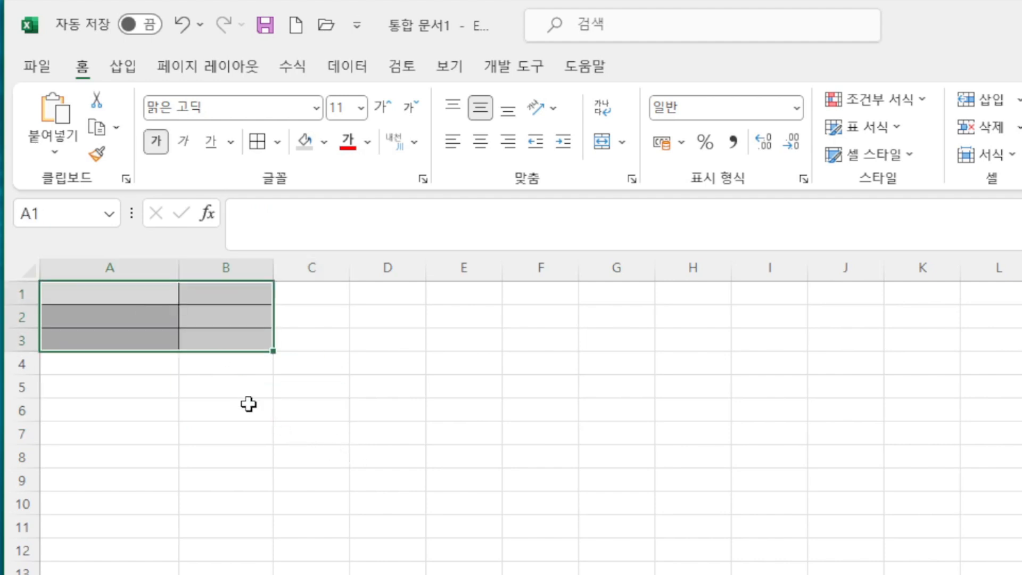
left_click(250, 407)
key("ctrl+z")
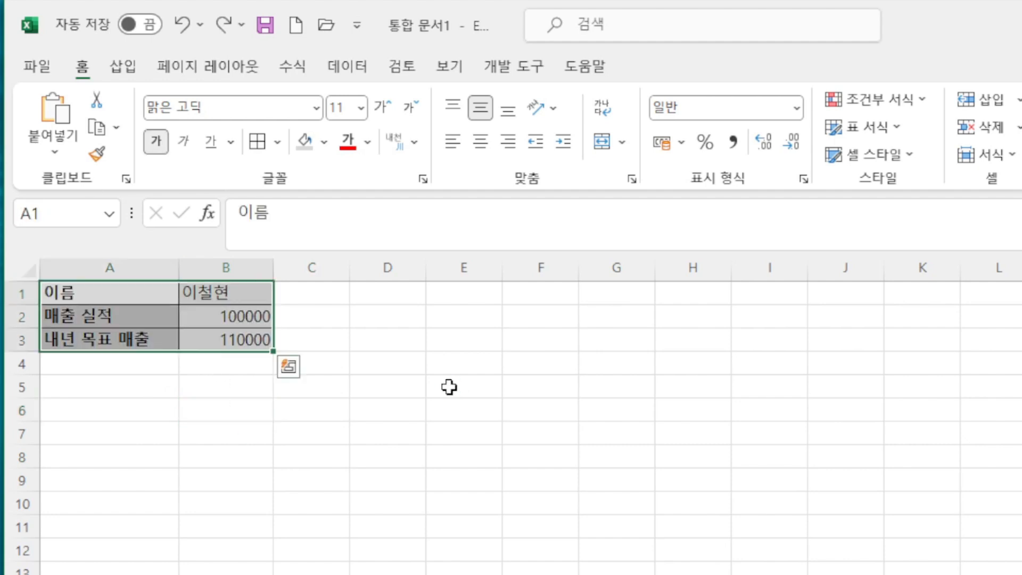
left_click(251, 404)
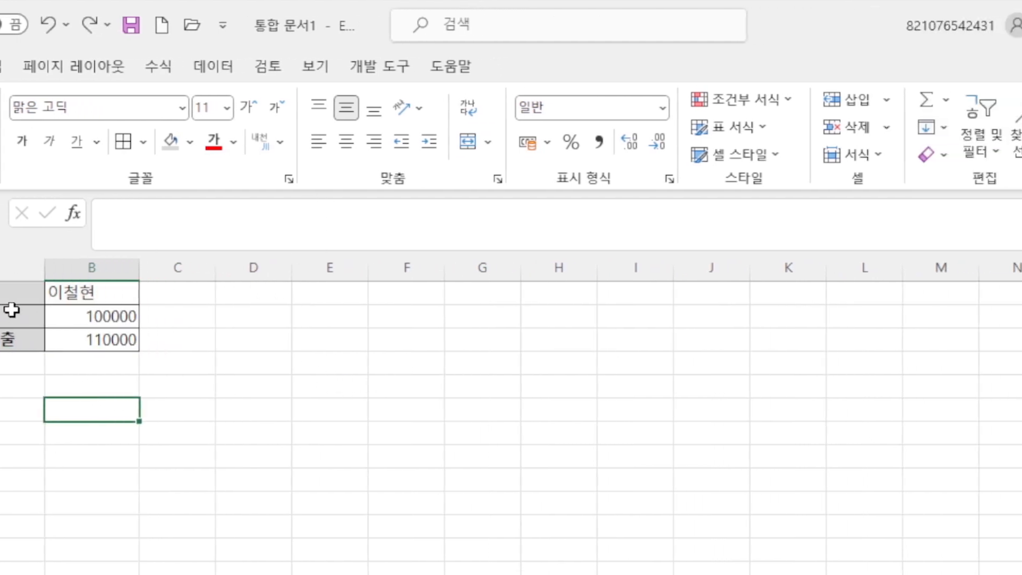
- Clear only the formatting (서식 지우기) from the table range A1:B3, keeping the cell contents
left_click_drag(5, 296, 116, 337)
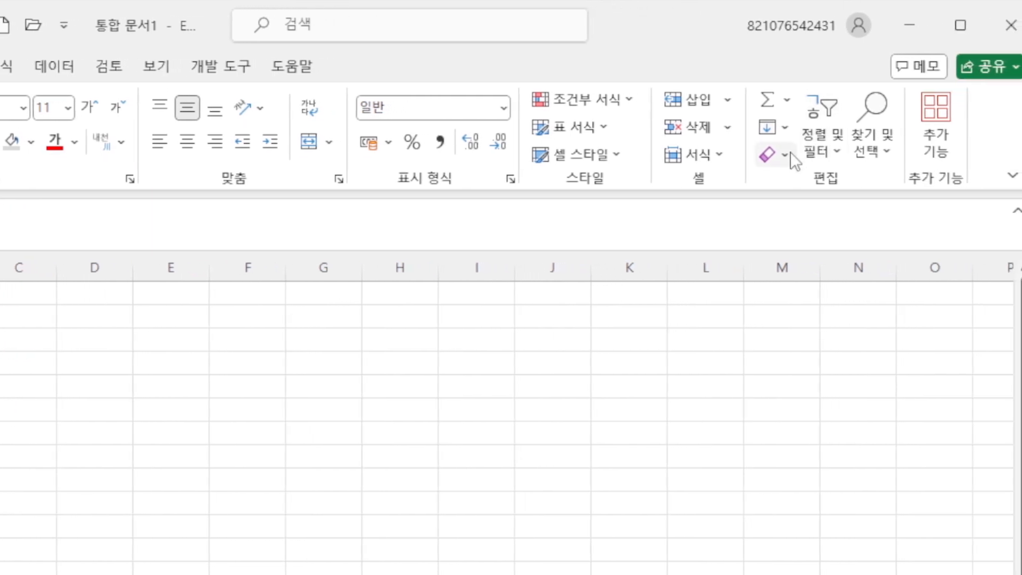
left_click(808, 155)
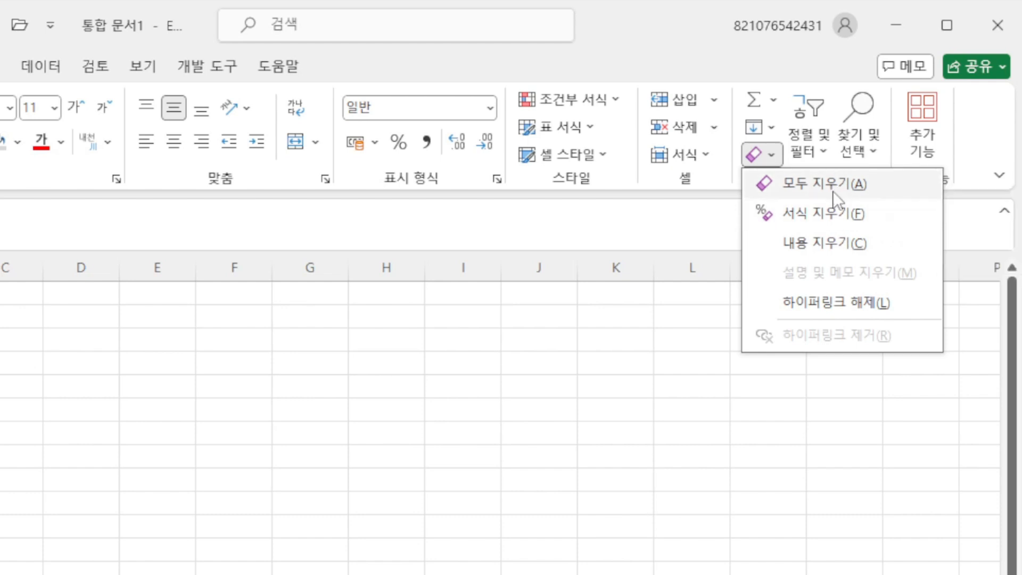
left_click(832, 213)
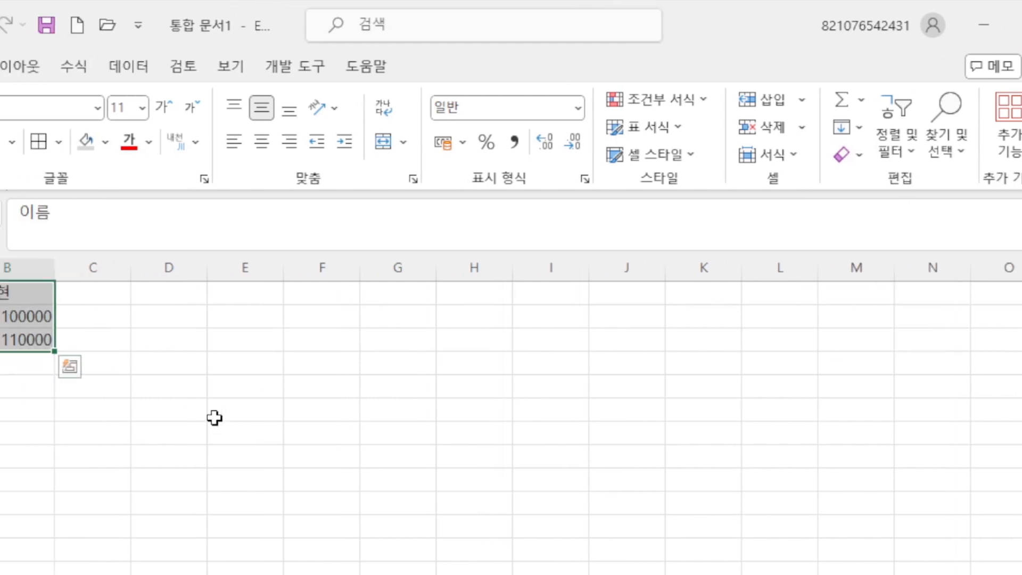
left_click(16, 363)
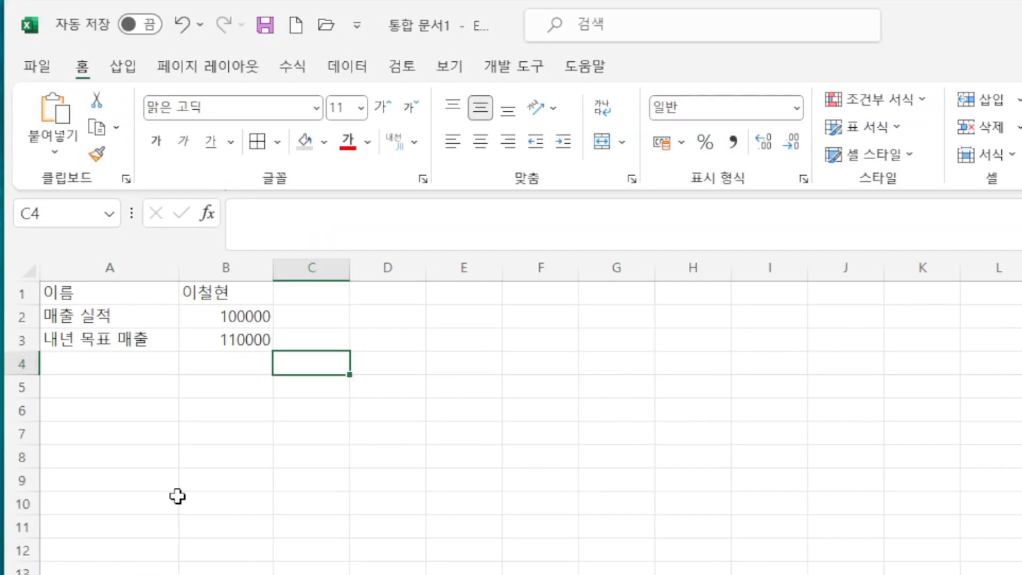
- Change the 매출 실적 value in B2 to 150000 by editing only the differing digit of the existing number
left_click(232, 320)
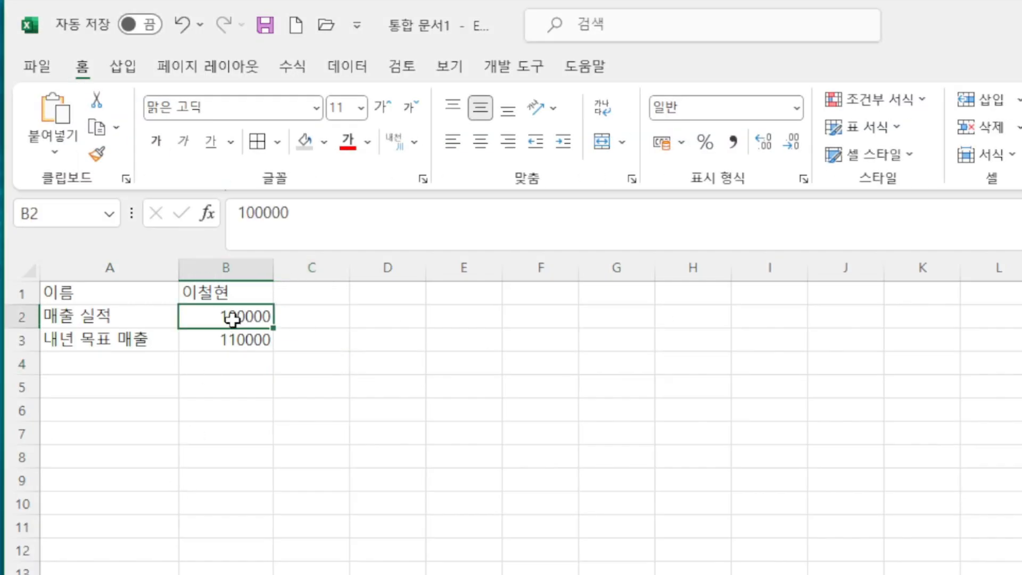
left_click(326, 311)
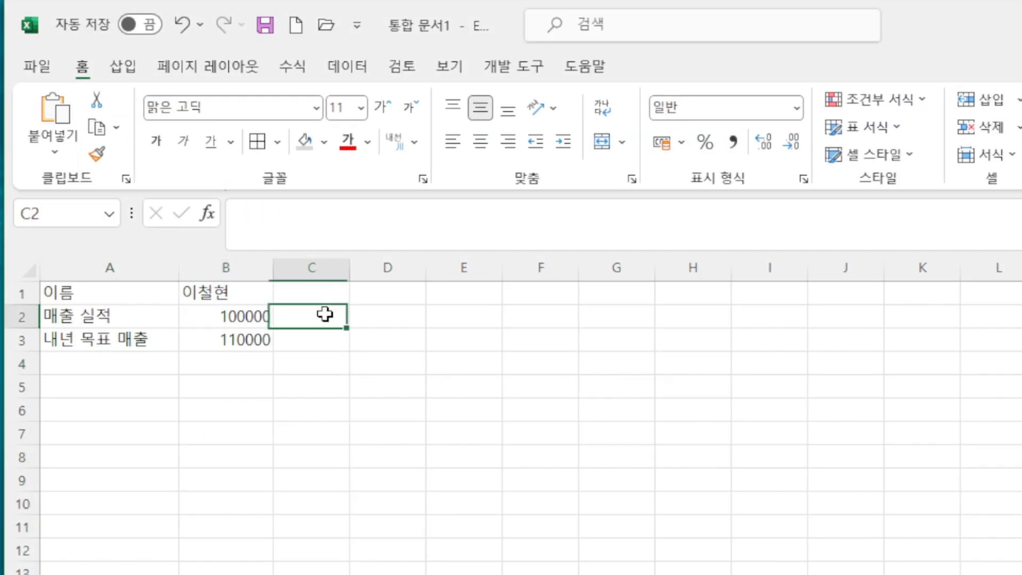
left_click(227, 315)
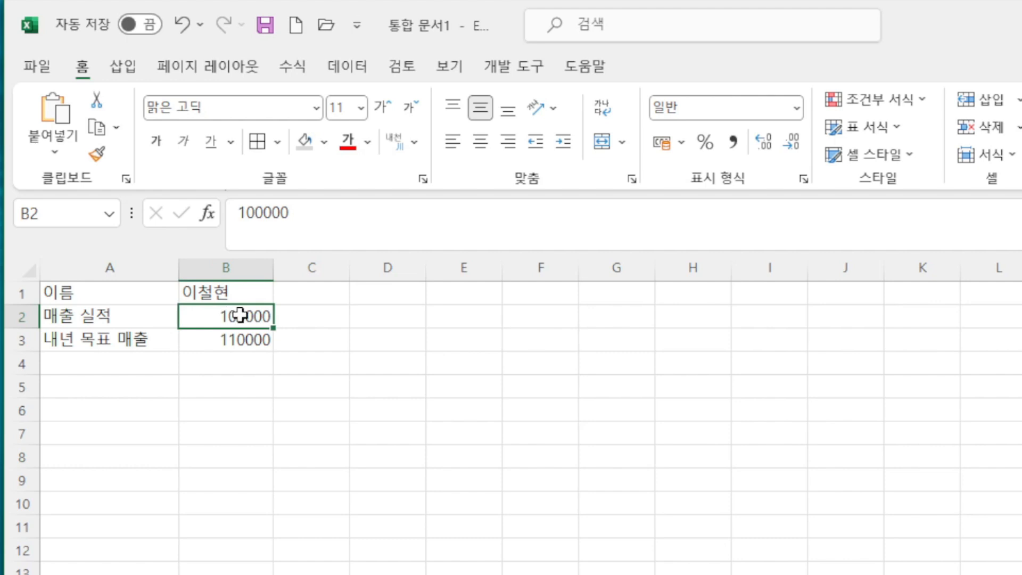
left_click(297, 315)
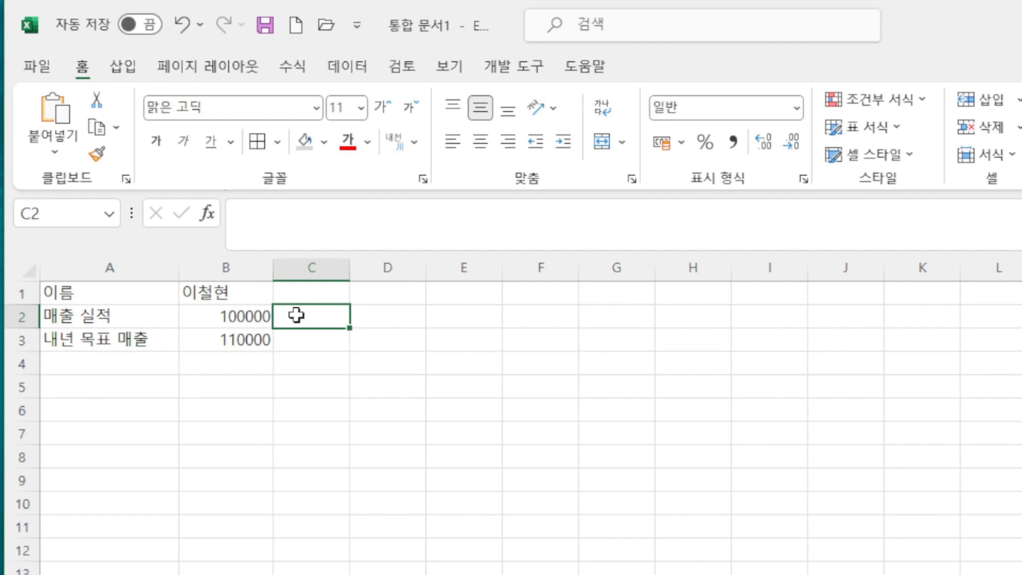
double_click(242, 315)
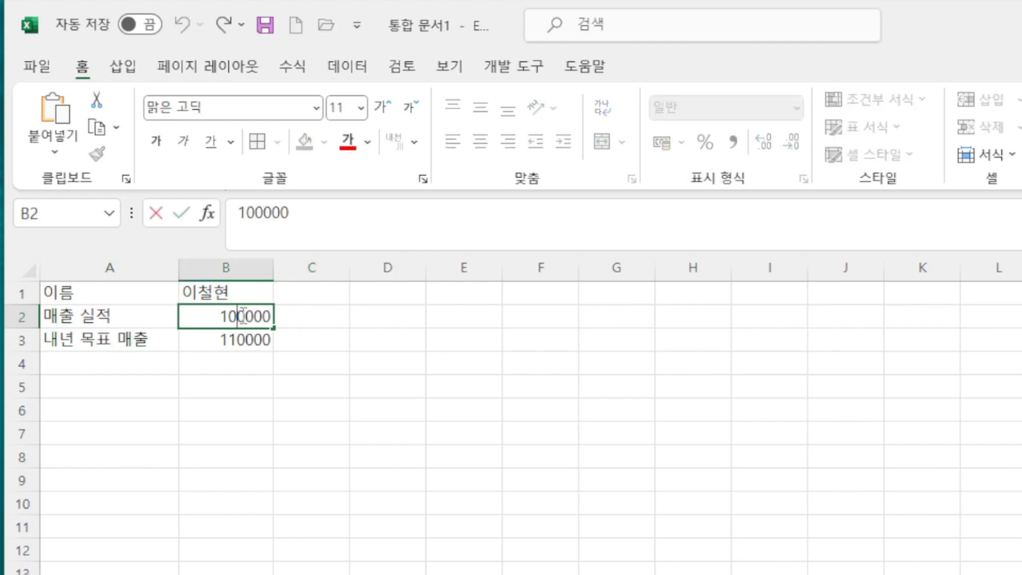
left_click(258, 212)
key("BackSpace")
type("5")
key("Return")
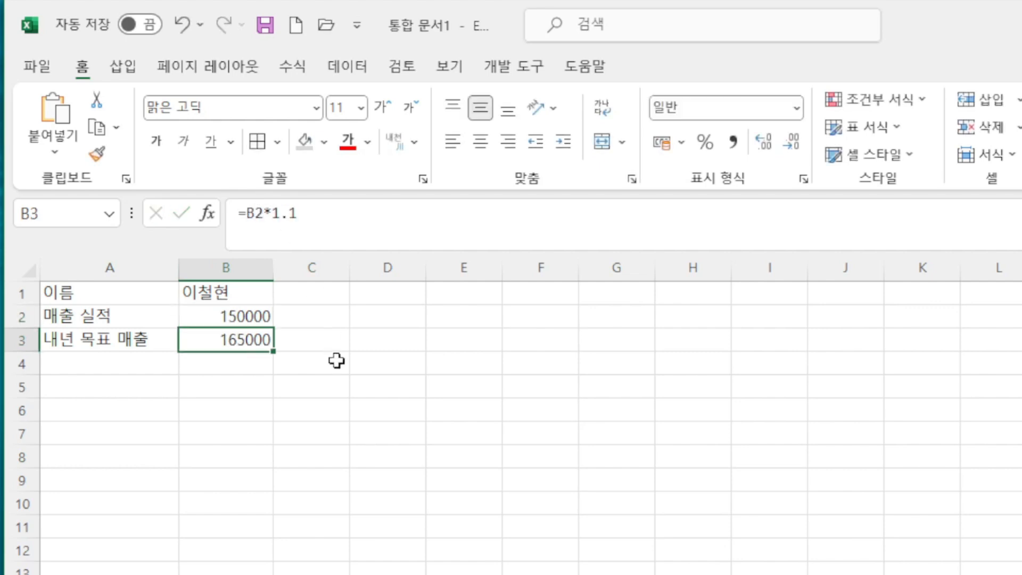
- Edit B2 inside the cell to set it back to 100000, and reopen and leave its editing without changes
double_click(255, 315)
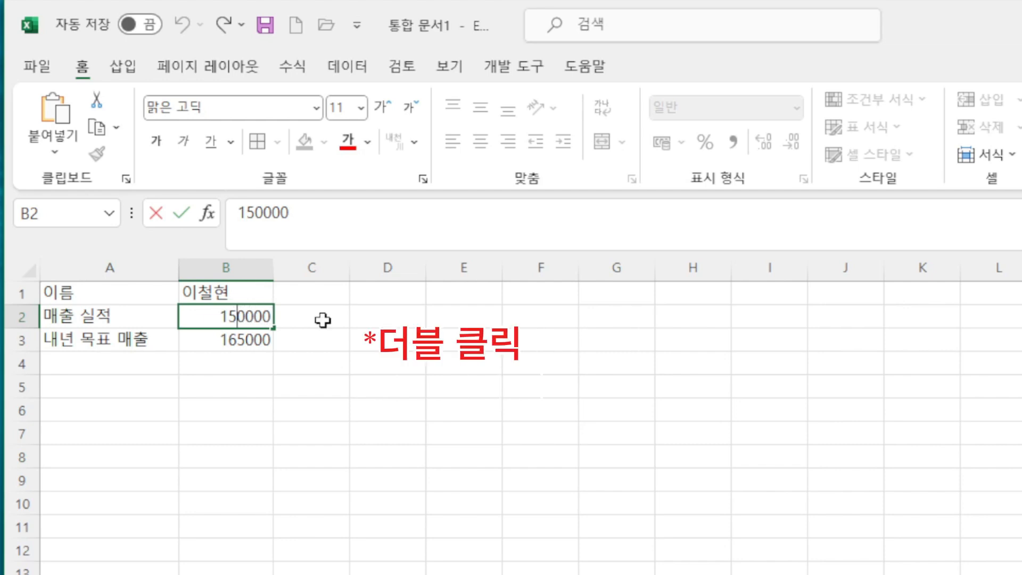
key("BackSpace")
type("0")
key("Return")
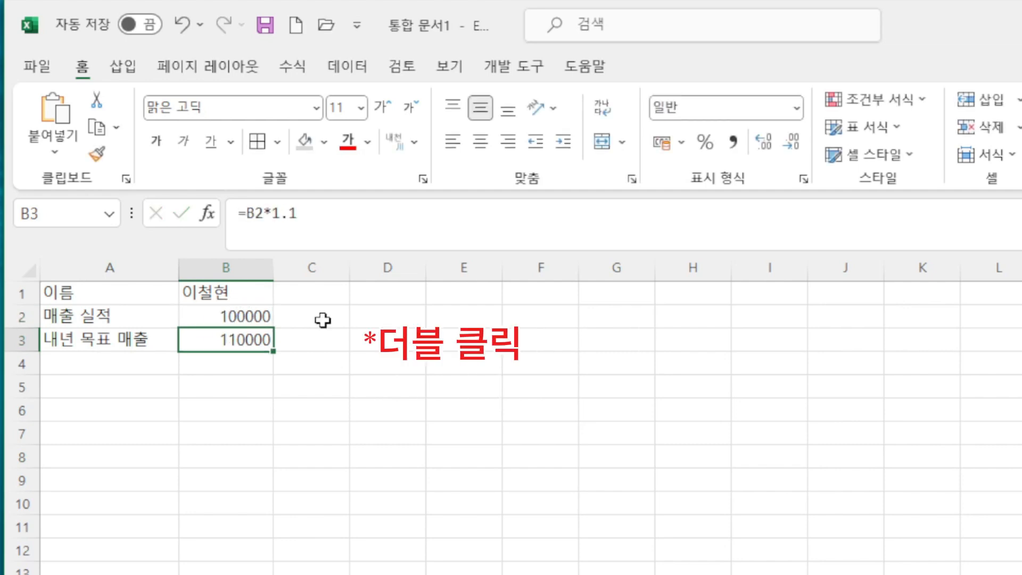
double_click(247, 315)
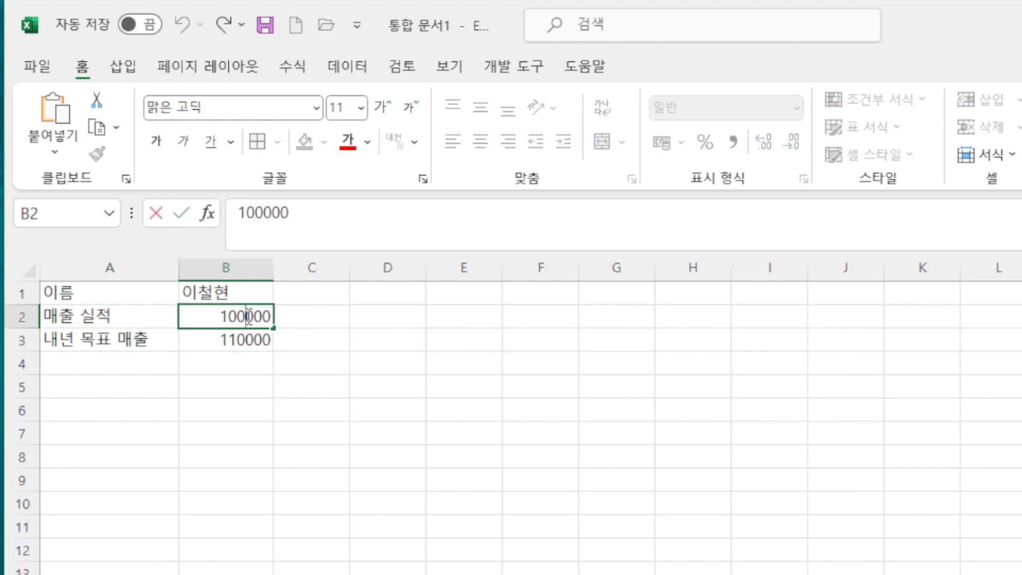
left_click(326, 314)
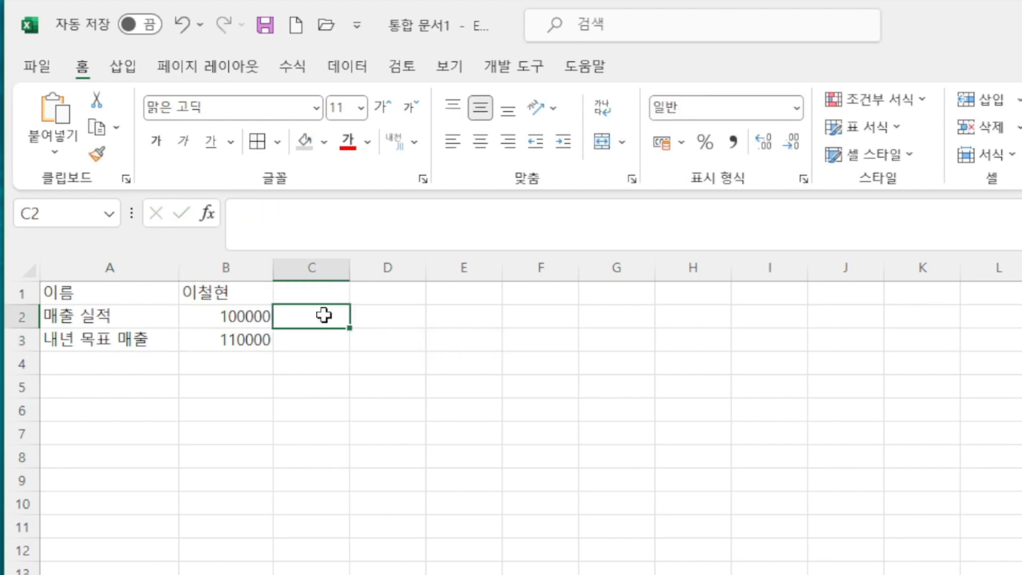
- Edit the number in B2 inside the cell, replacing one digit so the value is 150000
left_click(235, 315)
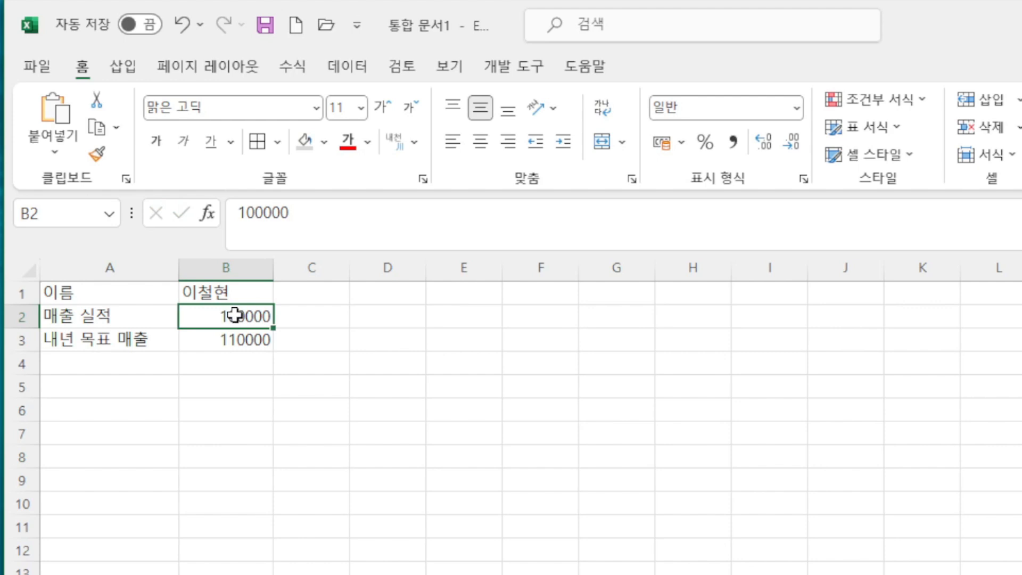
key("F2")
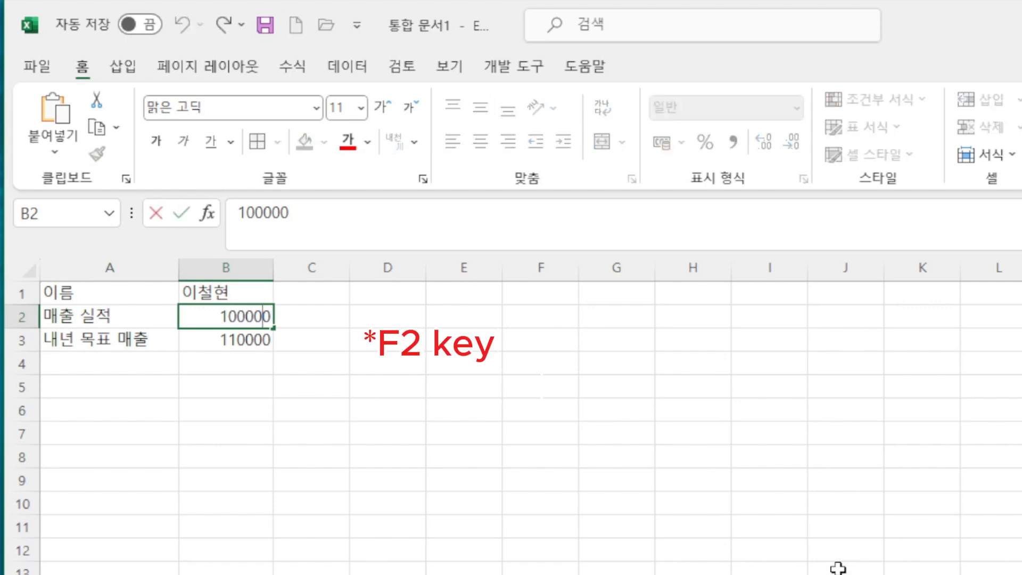
key("Left")
key("Left")
key("Left")
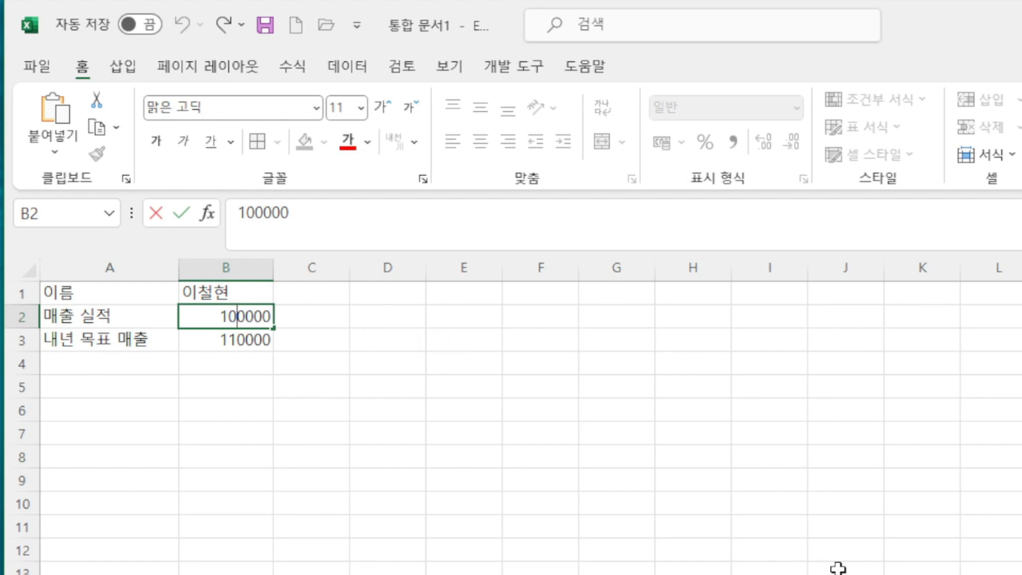
key("BackSpace")
type("5")
key("Return")
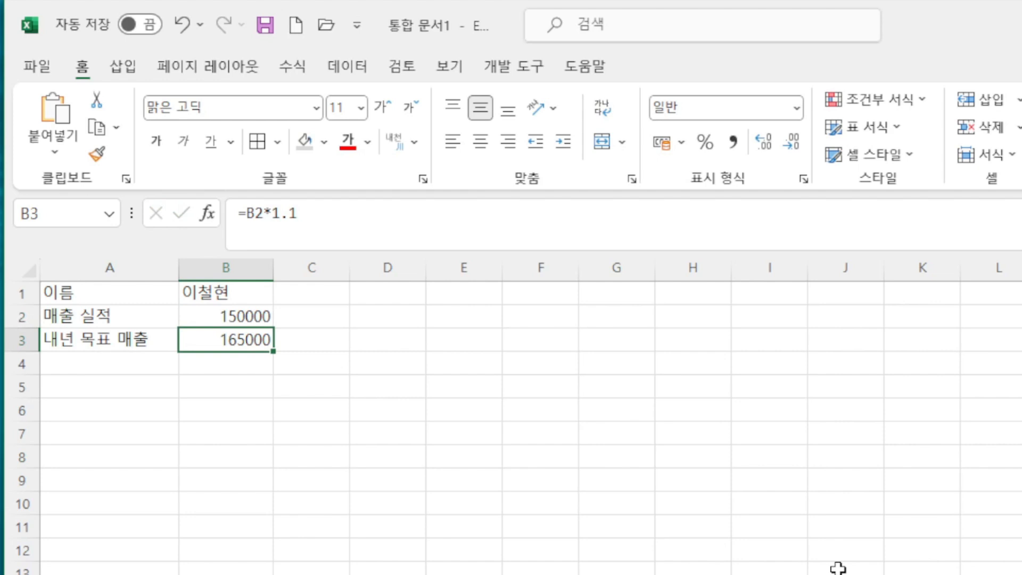
- Edit the second digit of the number in B2 to set the 매출 실적 value to 180000, and reselect the cell
left_click(252, 319)
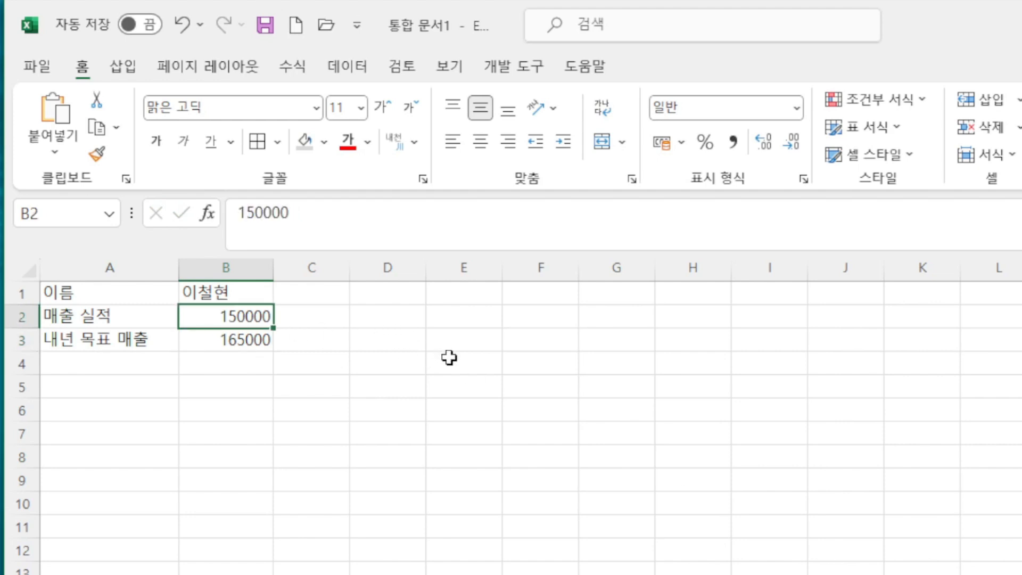
key("F2")
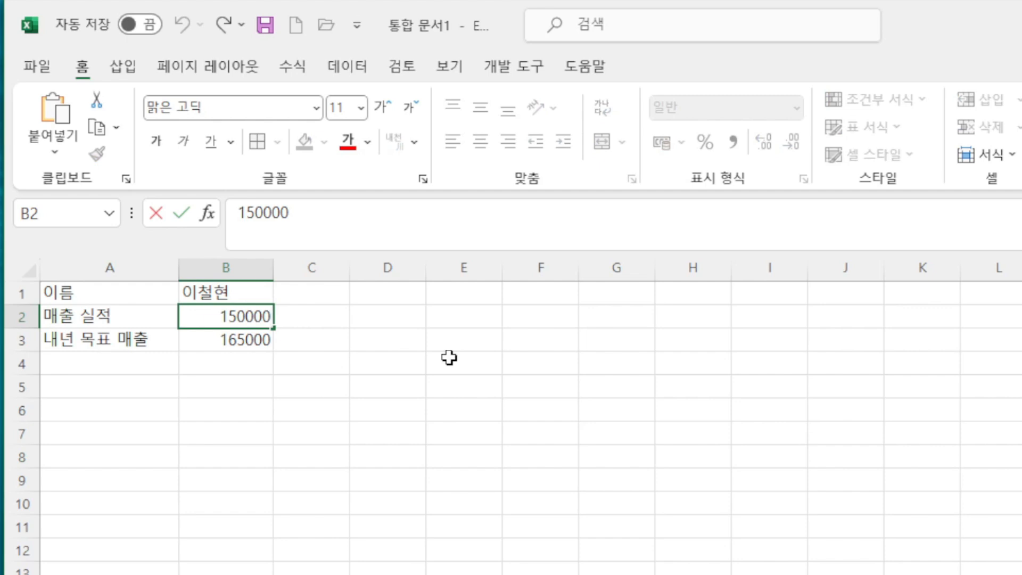
key("Left")
key("Left")
key("Left")
key("Left")
key("Left")
key("Left")
key("BackSpace")
type("8")
key("Return")
key("Up")
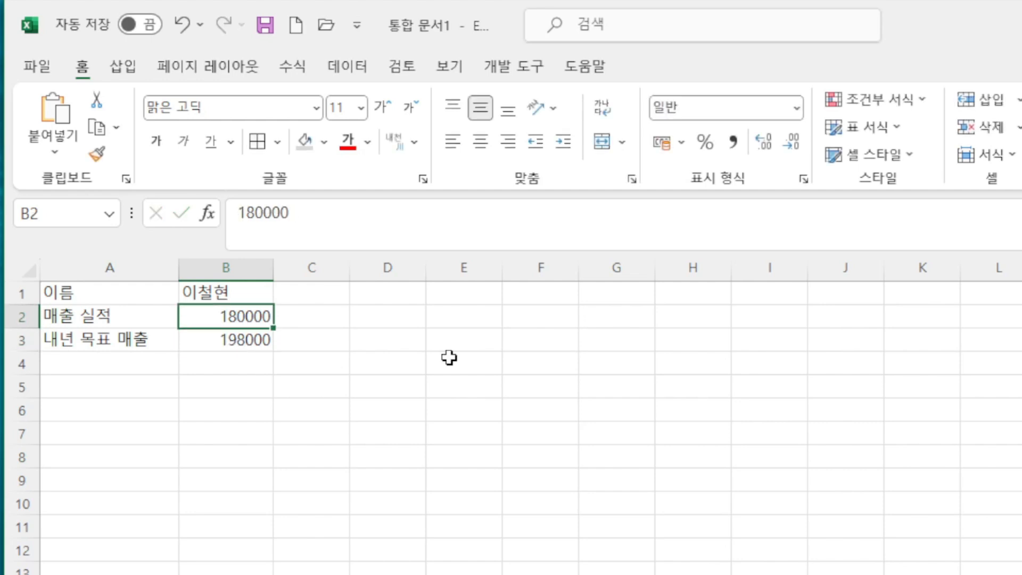
- Enter the number 100000 in cell D2
left_click(398, 319)
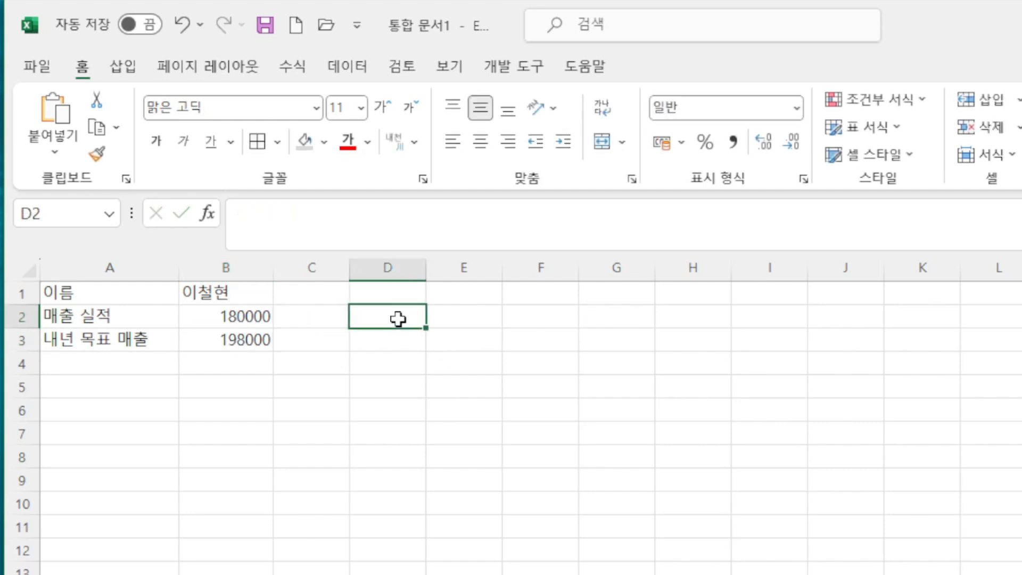
type("10")
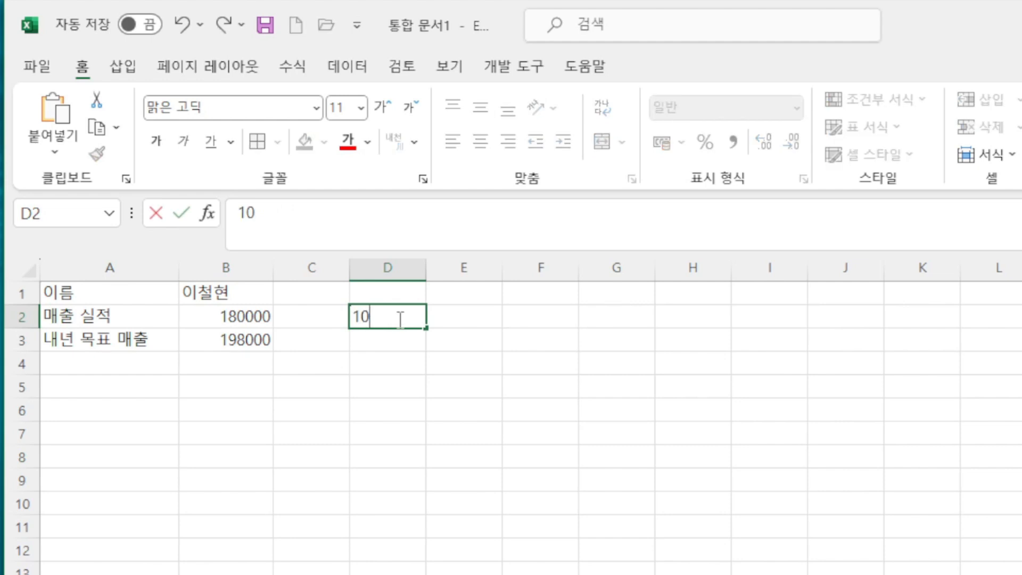
key("BackSpace")
type("00000")
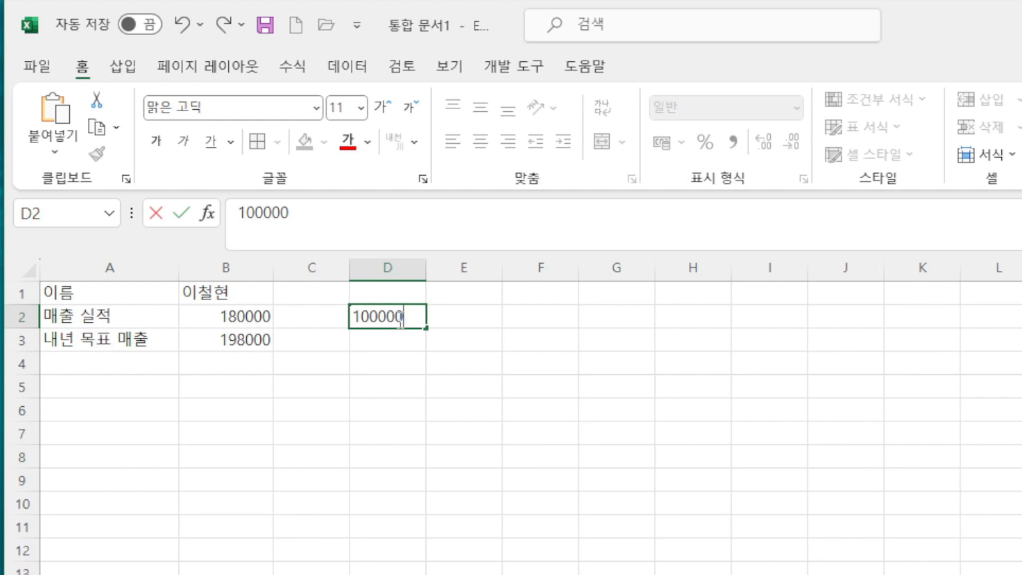
key("Return")
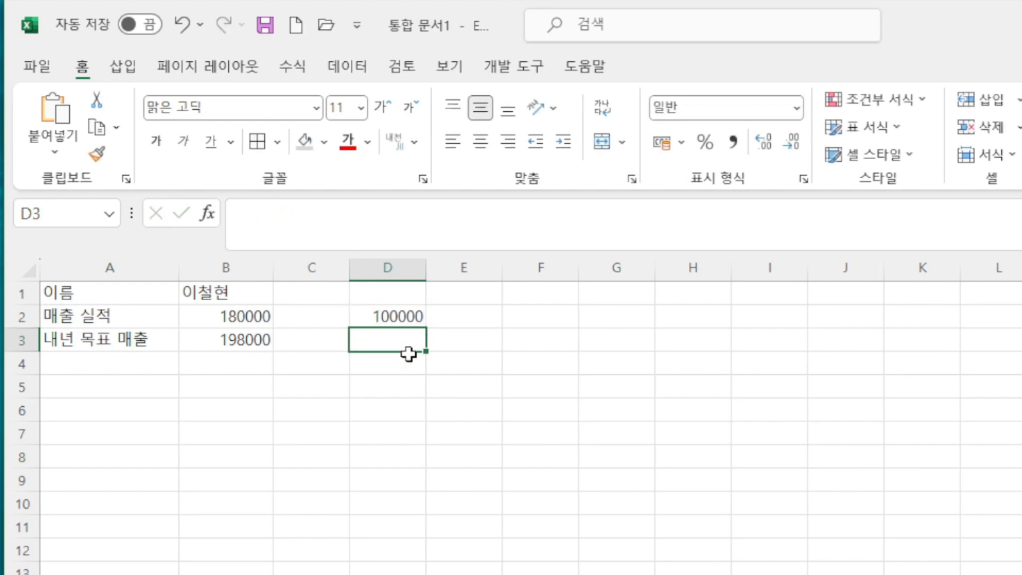
- Move cell D2 onto B2, accepting replacement of the existing data, and check the formula in B3
left_click(401, 318)
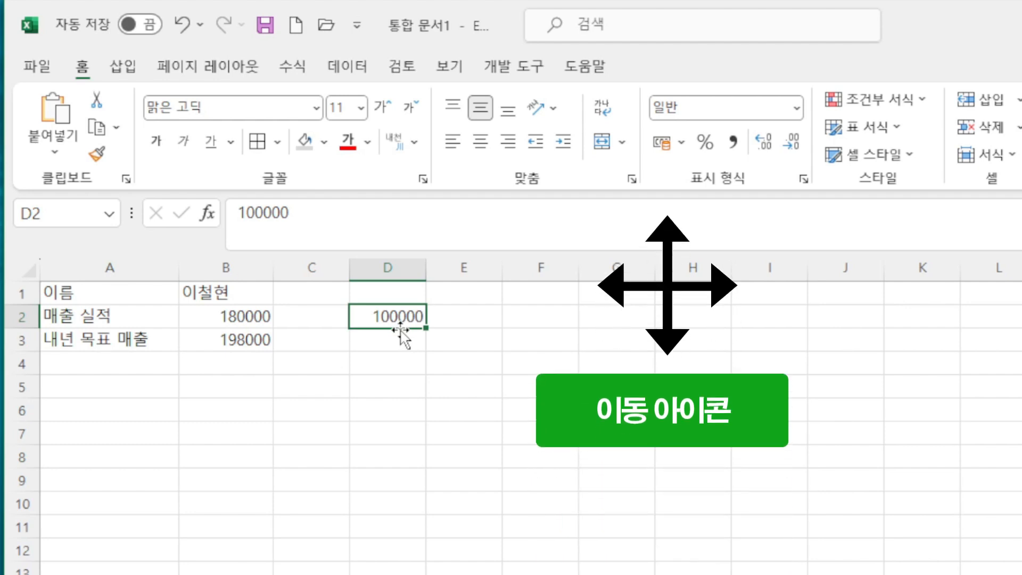
left_click_drag(400, 330, 239, 330)
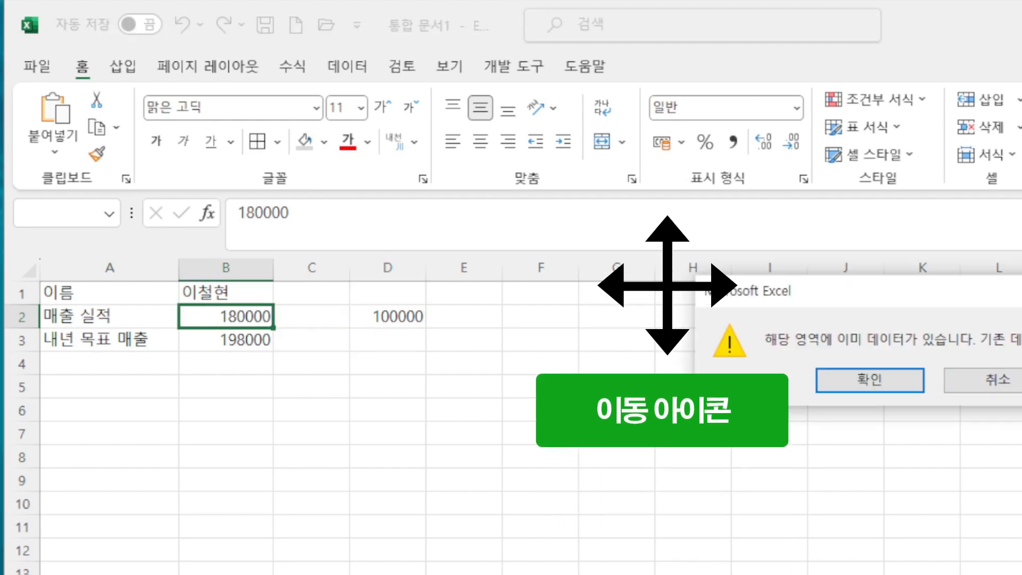
key("Escape")
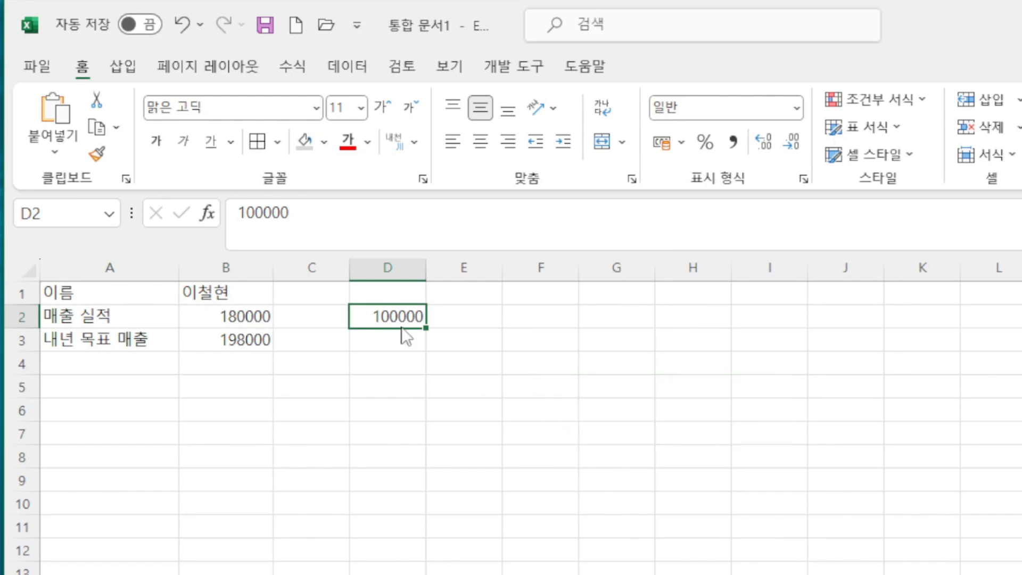
left_click_drag(406, 330, 254, 333)
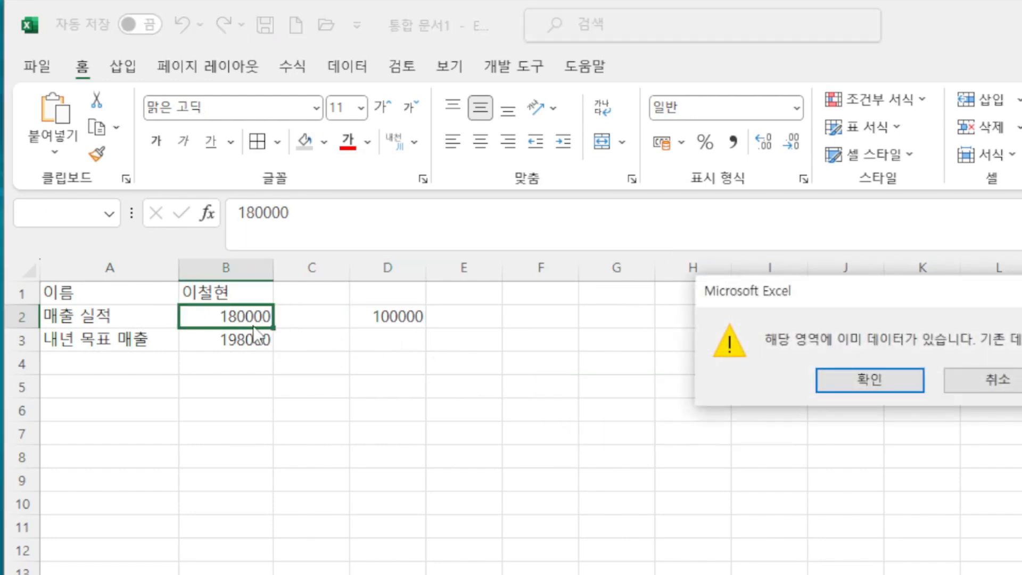
left_click_drag(879, 292, 582, 316)
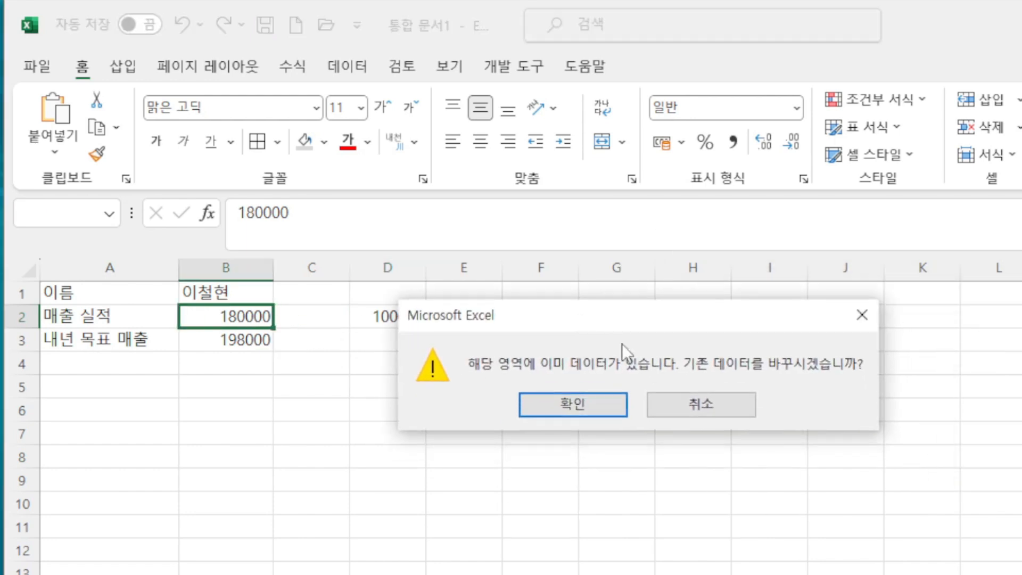
left_click(583, 408)
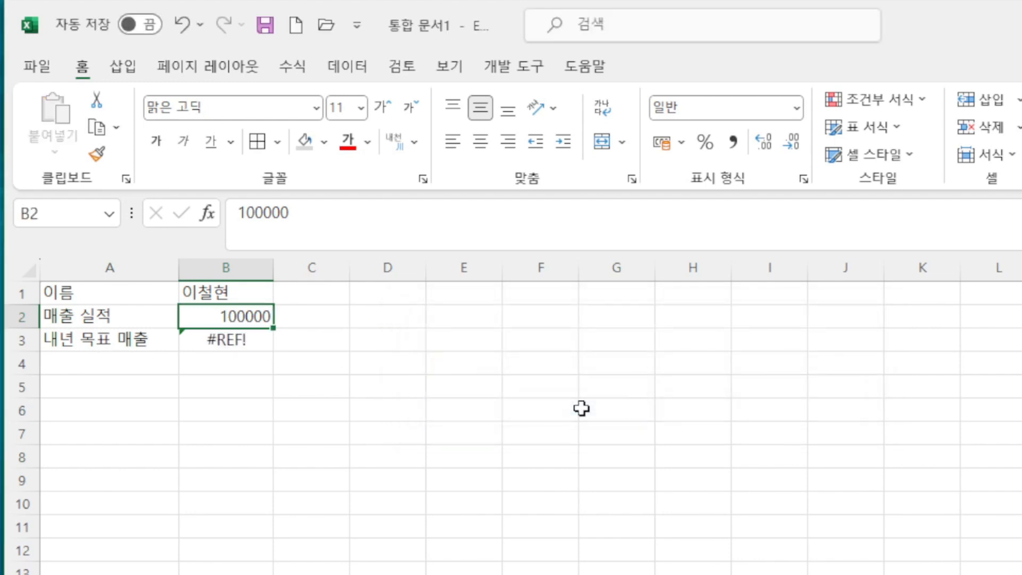
left_click(238, 343)
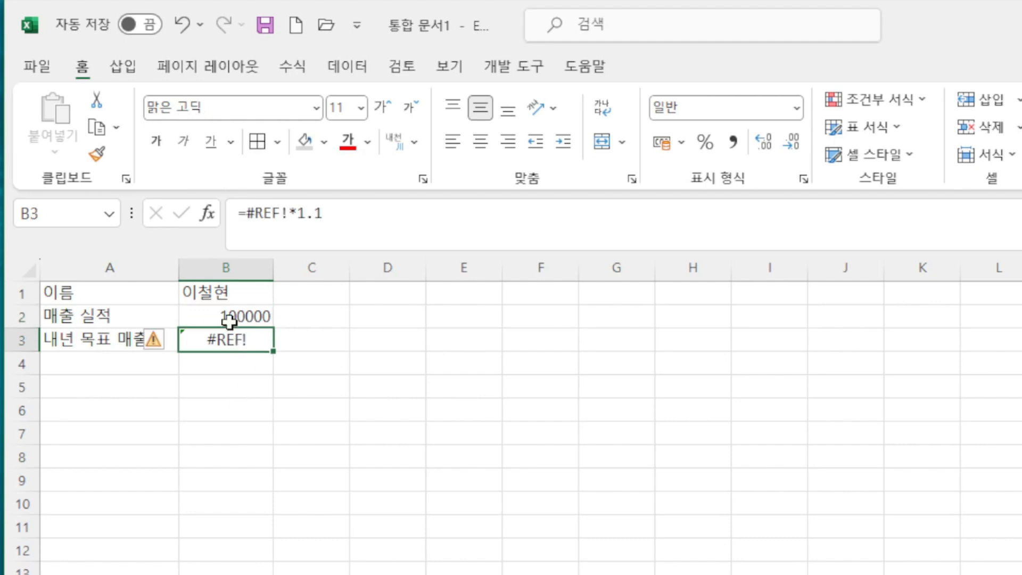
left_click(229, 317)
left_click(233, 350)
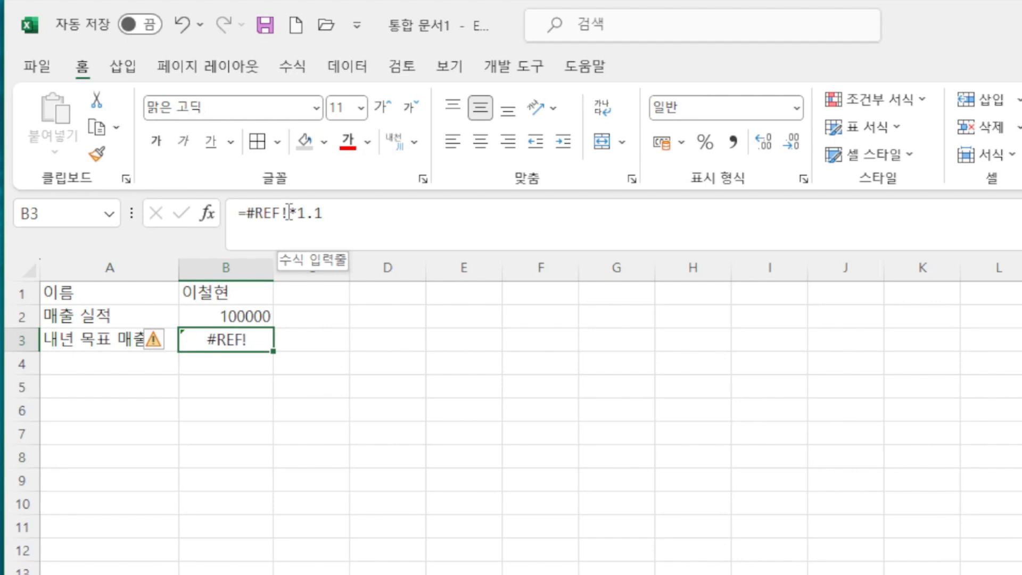
- Enter 180000 in cell D2 and give the cell an orange standard-colour fill
left_click(399, 317)
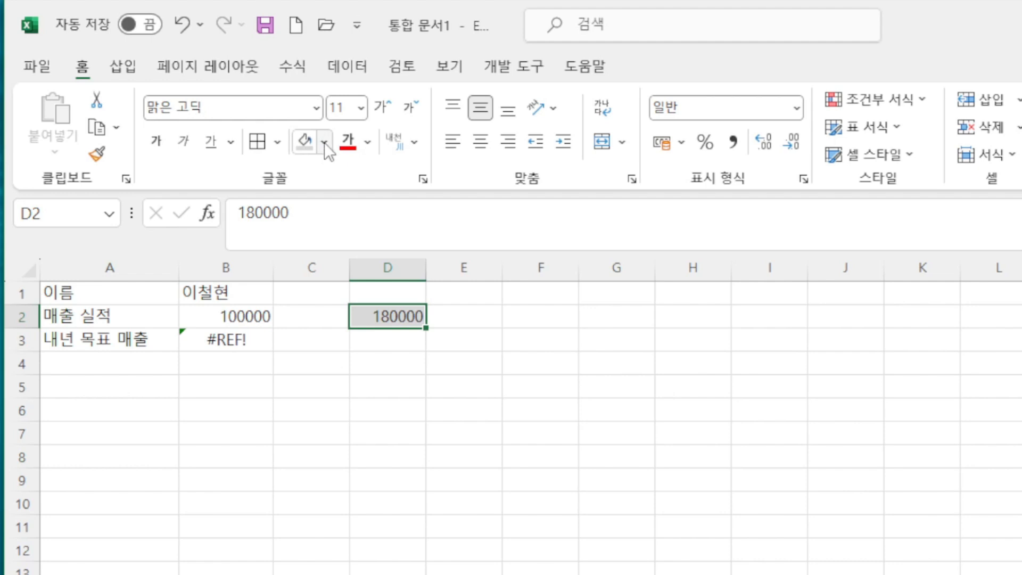
left_click(324, 142)
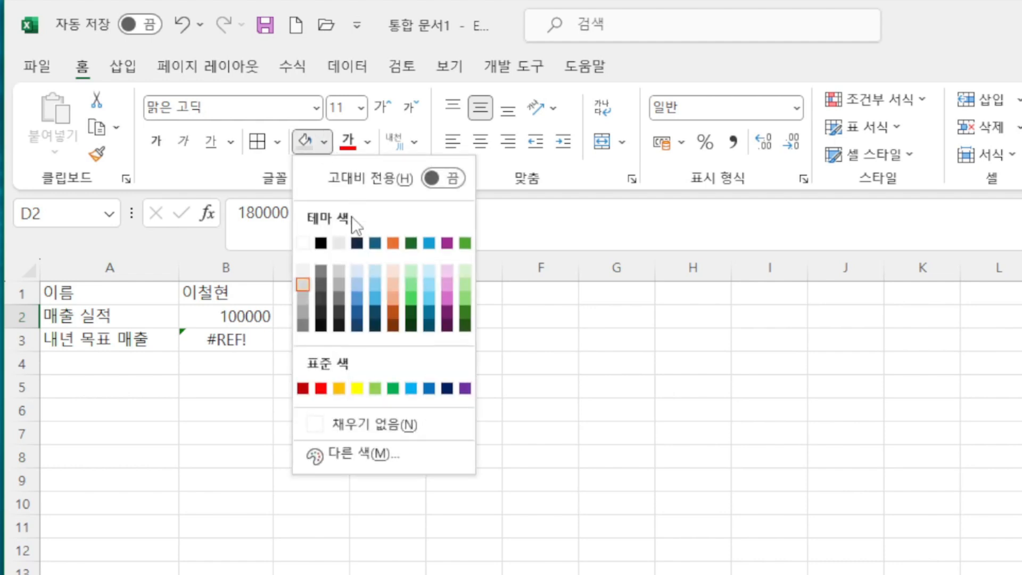
left_click(337, 381)
left_click(456, 386)
- Move the orange cell D2 onto B2, accepting replacement of the existing data
left_click_drag(400, 317, 258, 314)
left_click(397, 320)
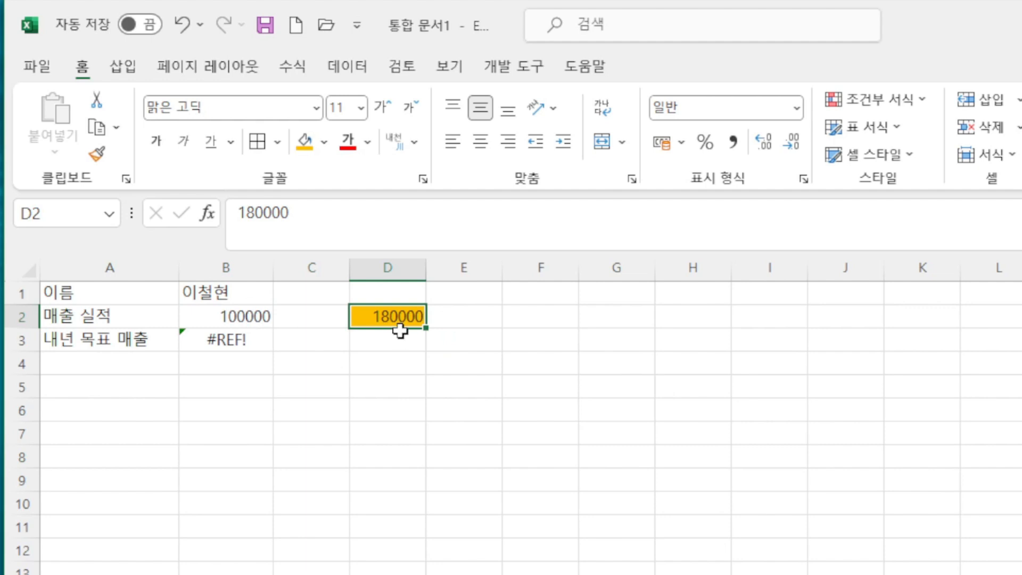
left_click_drag(401, 329, 220, 323)
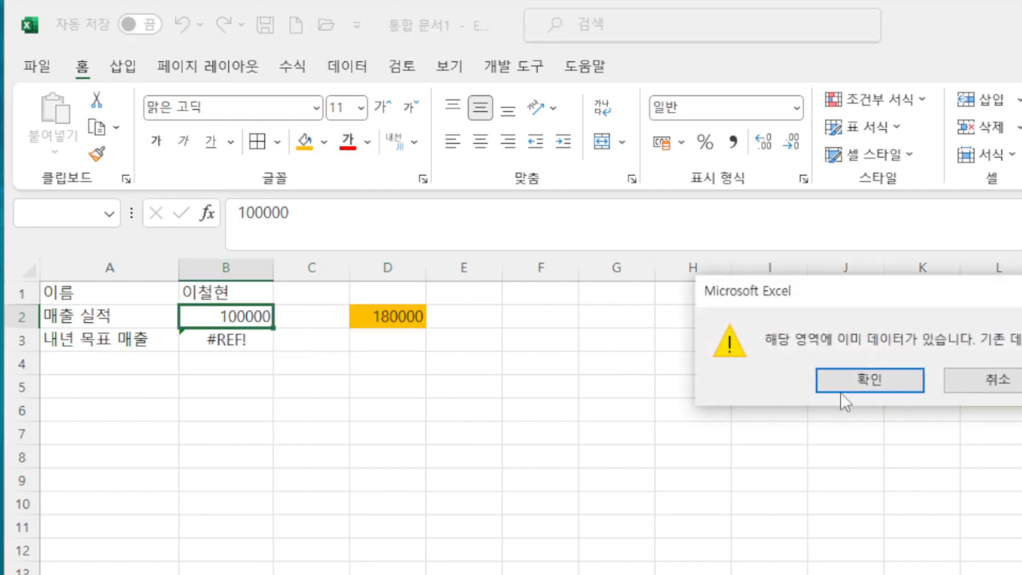
left_click(888, 383)
left_click(335, 347)
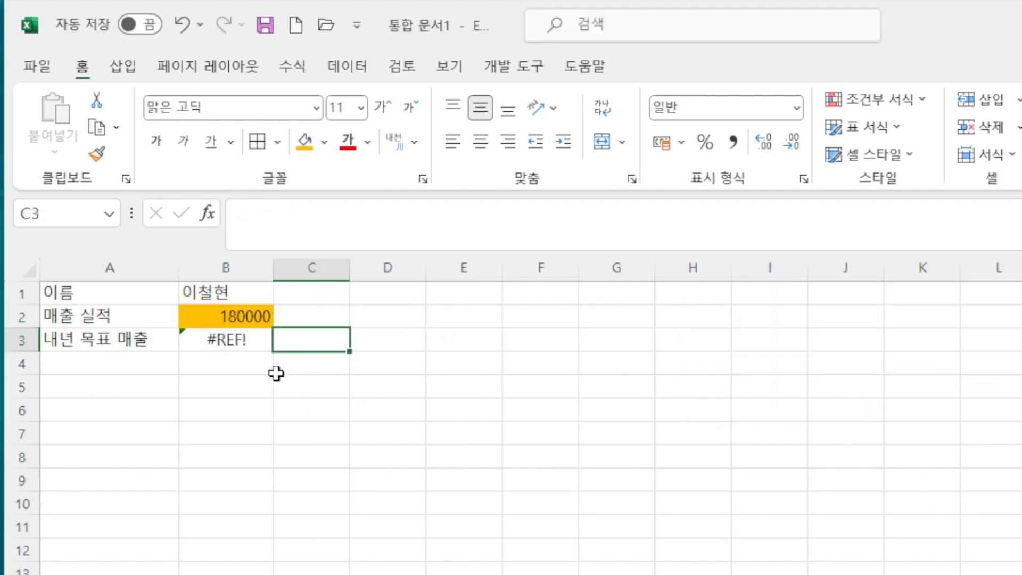
- Repair the formula in B3 by replacing the broken reference with B2, giving =B2*1.1
left_click(241, 337)
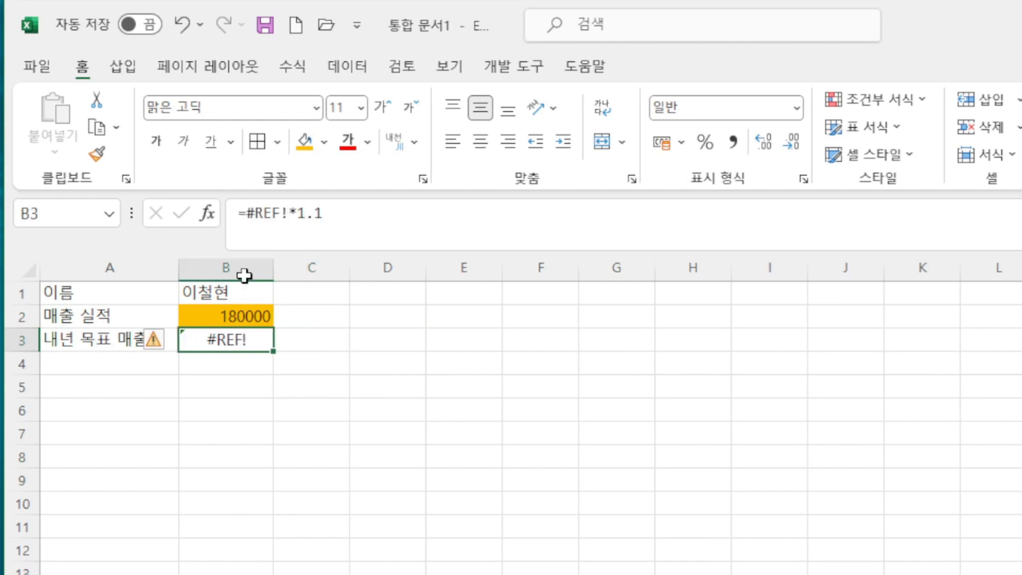
left_click(289, 213)
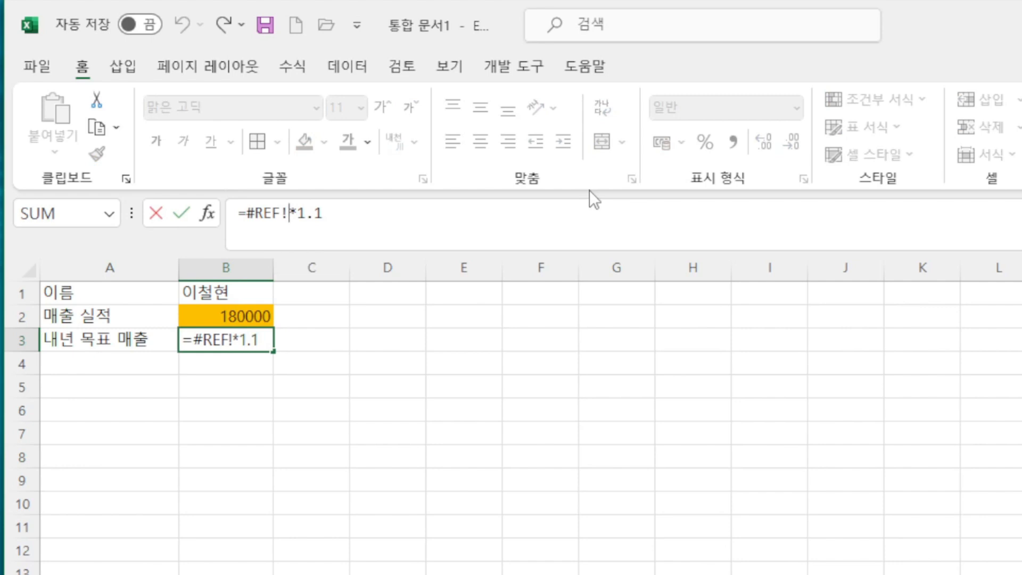
key("BackSpace")
key("BackSpace")
key("BackSpace")
key("BackSpace")
key("BackSpace")
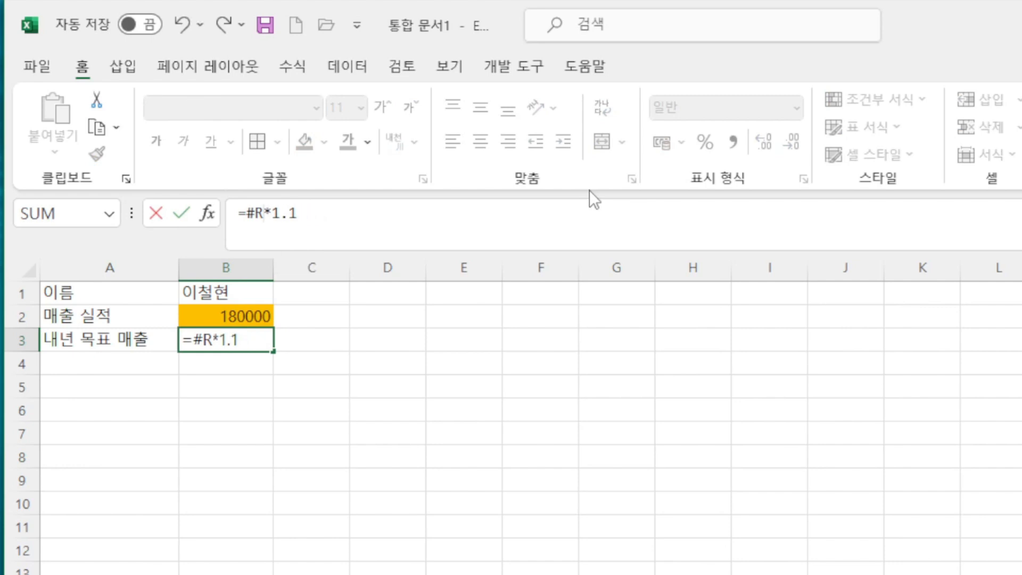
left_click(229, 314)
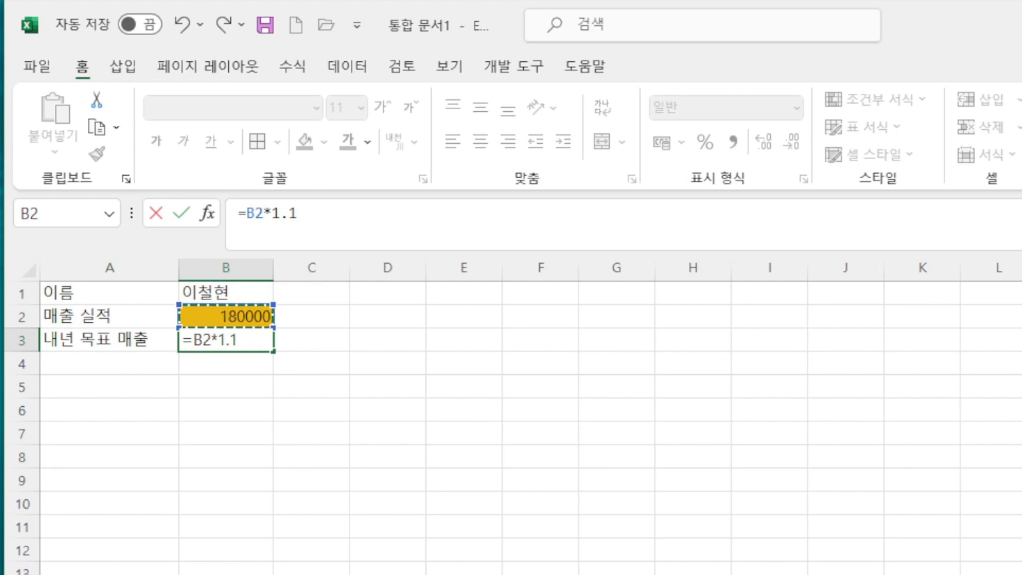
key("Return")
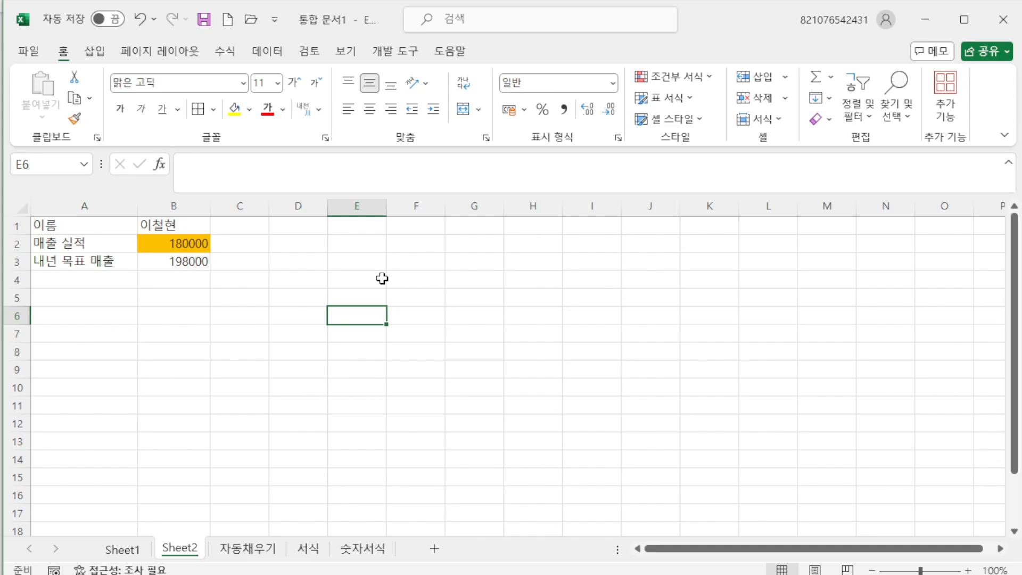
left_click(383, 278)
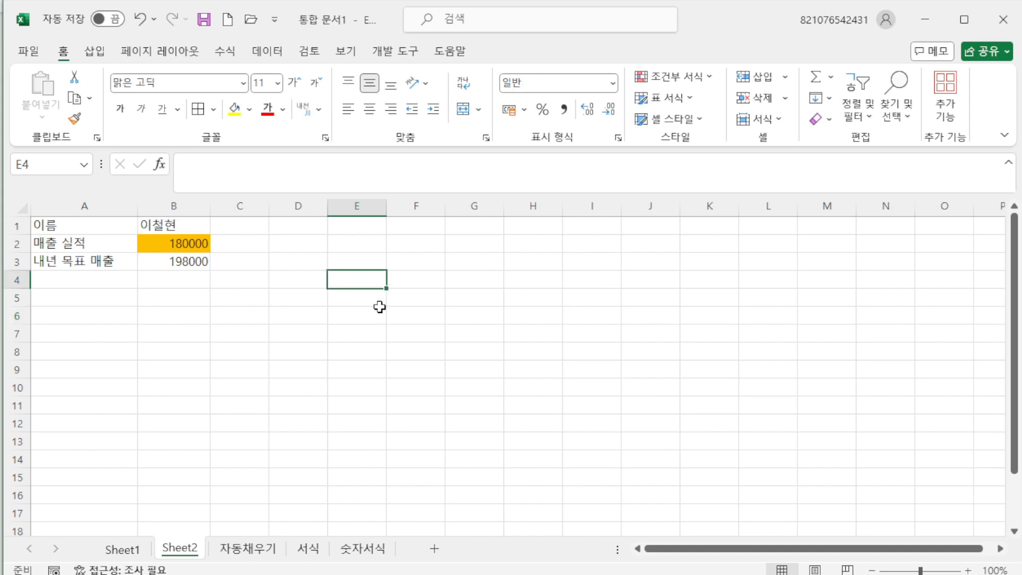
left_click(379, 306)
left_click(368, 266)
left_click(362, 284)
- Select A1:B3, open the active cell A1 for editing, and cycle the active cell through the range back to A1
left_click_drag(110, 228, 166, 265)
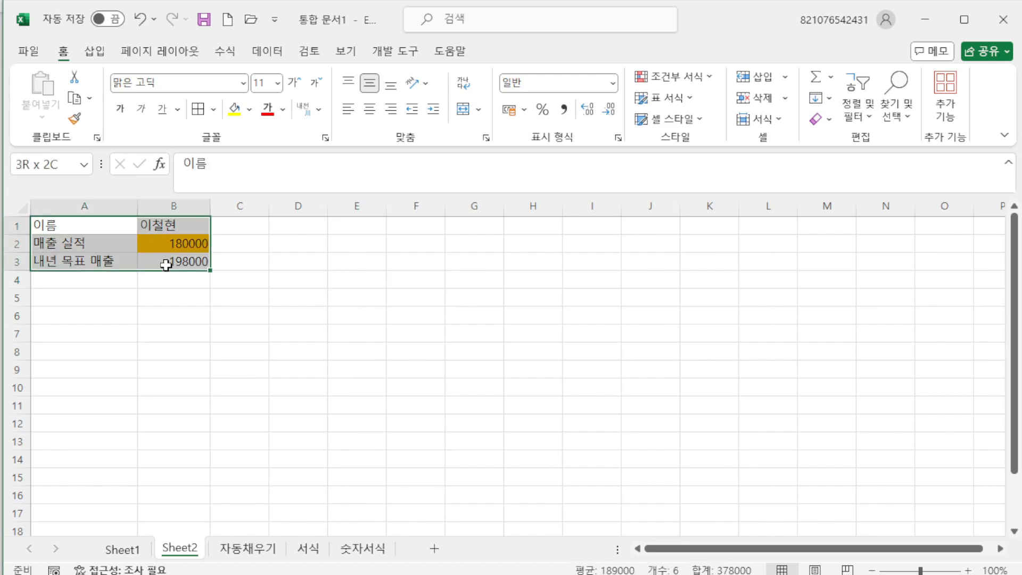
key("F2")
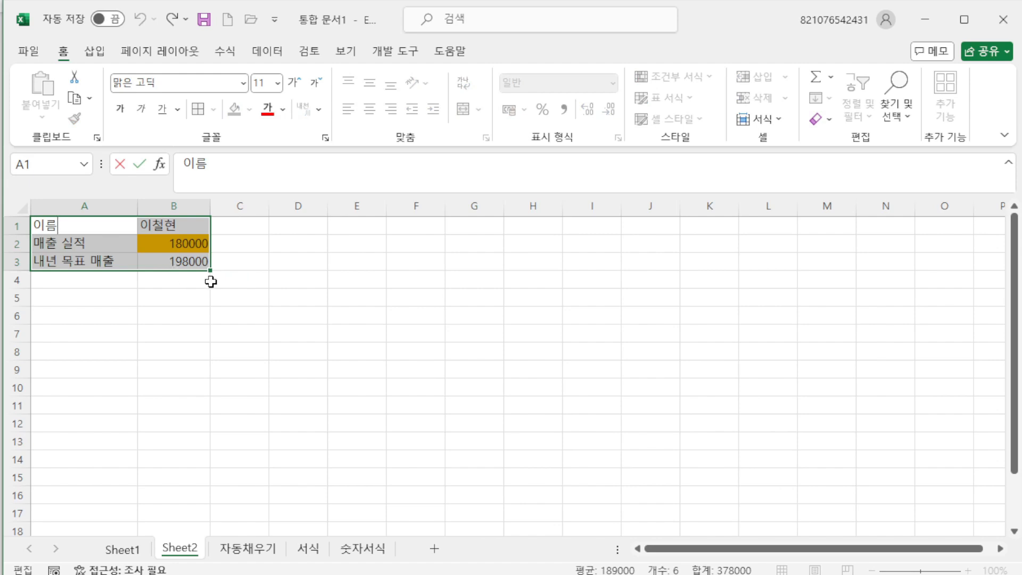
key("Tab")
key("Tab")
key("Tab")
key("Tab")
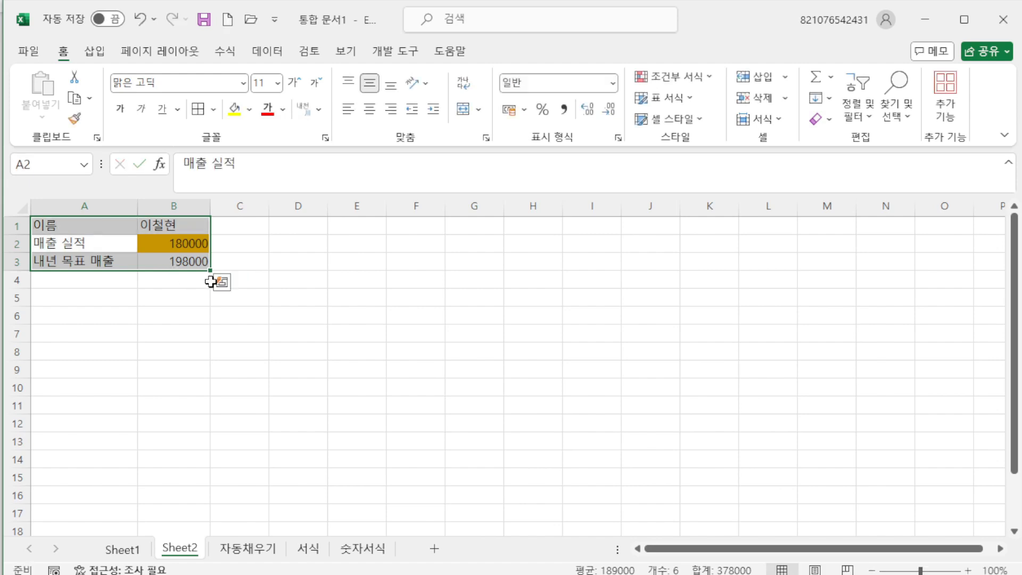
key("Tab")
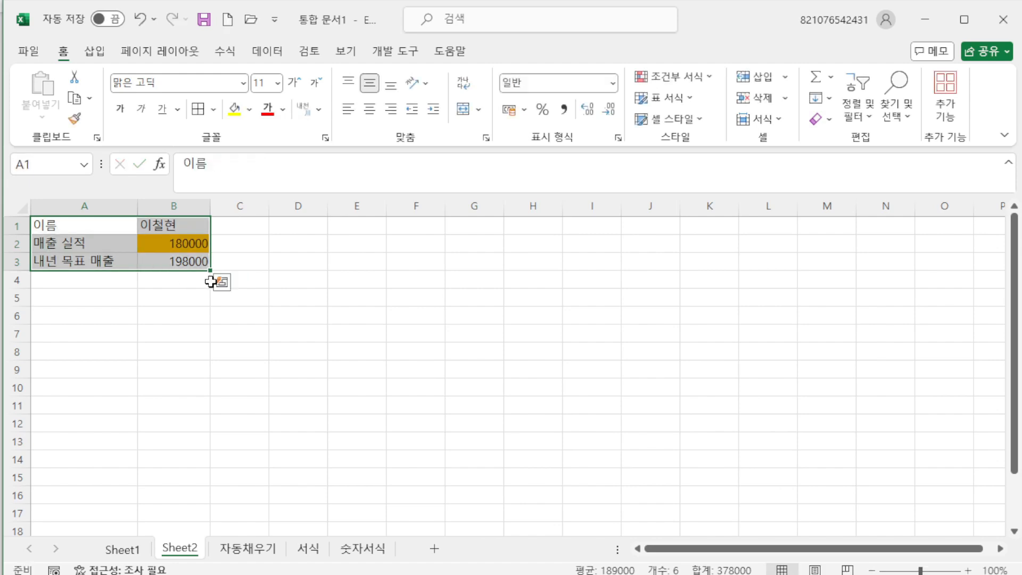
- Replace the text in the active cell A1 with the same person's name as in B1
type("화")
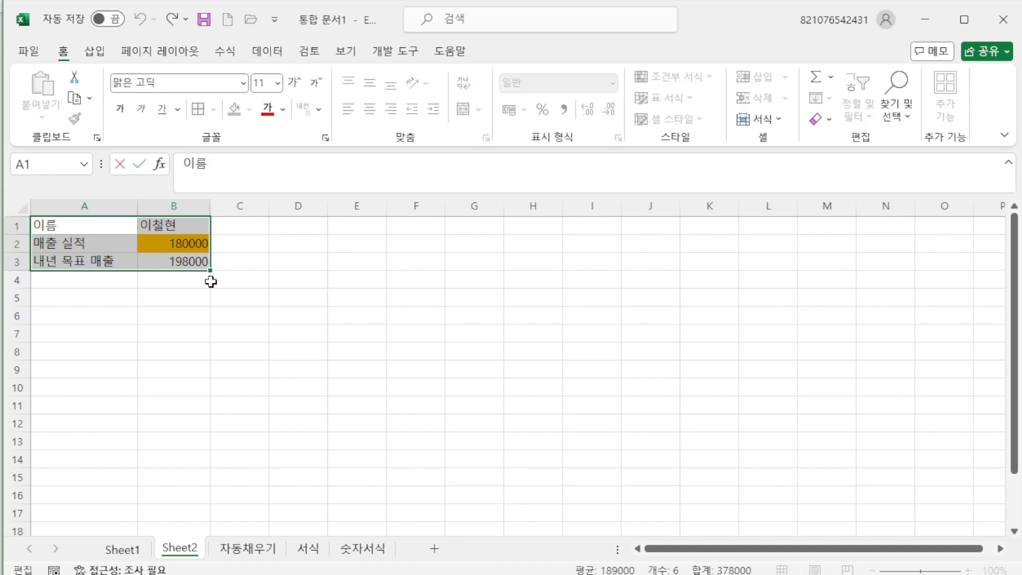
type("ㄹ성 세")
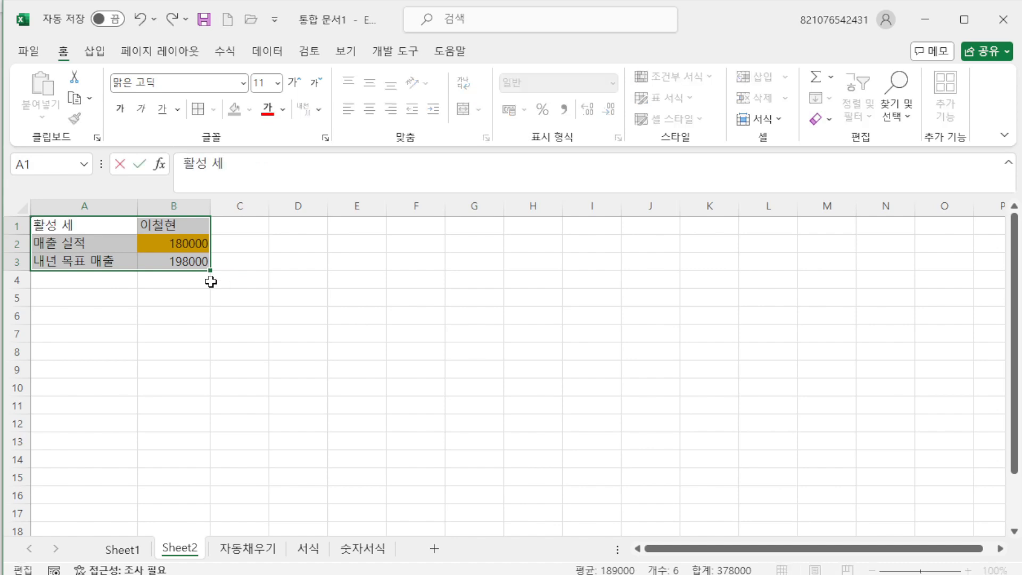
key("BackSpace")
key("BackSpace")
key("BackSpace")
key("BackSpace")
key("BackSpace")
type("이철현")
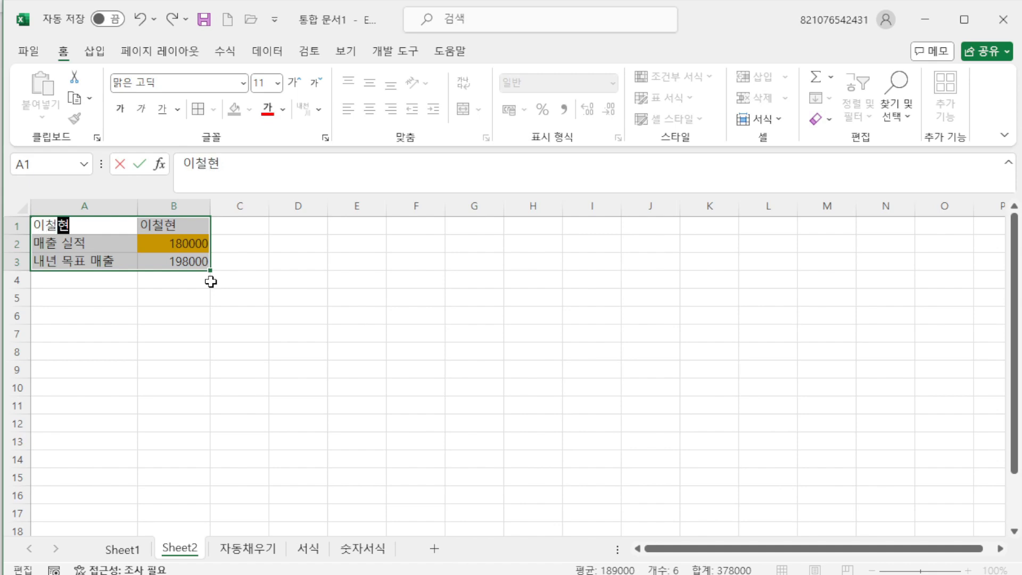
key("Return")
- Enter the label 판매 실적 in D2 and the number 100000 in E2
left_click(302, 242)
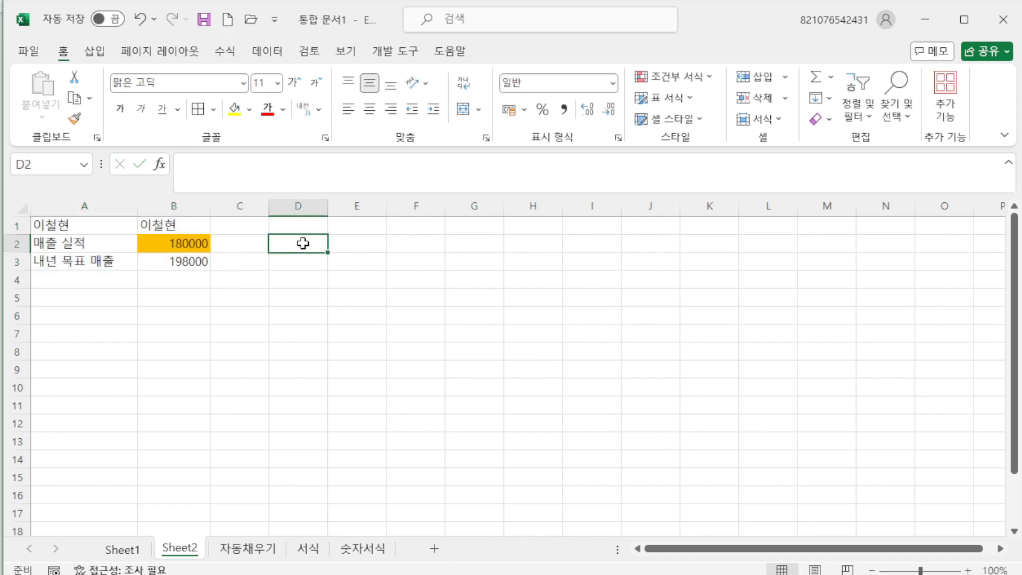
type("판매 실적")
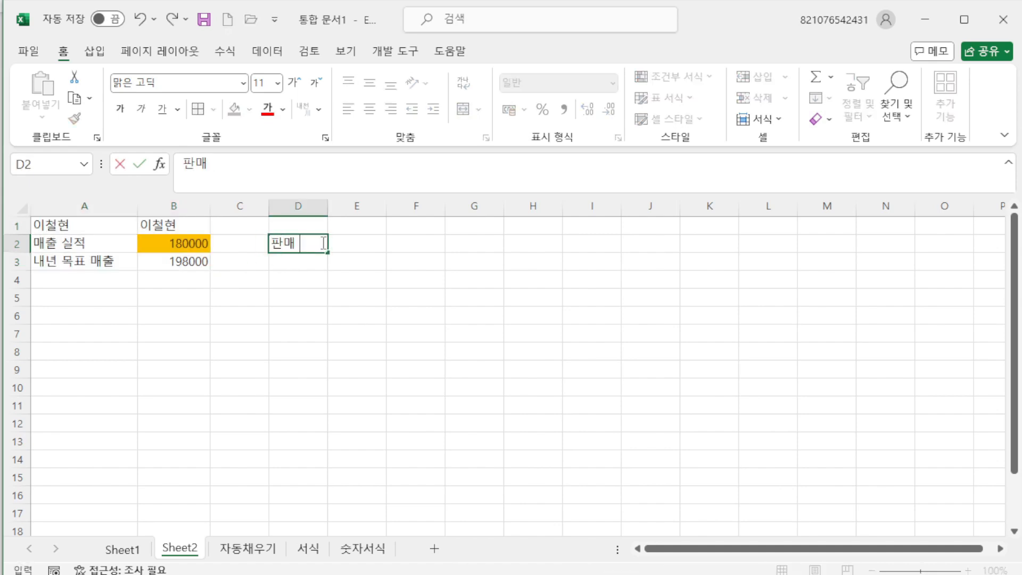
key("Return")
key("Up")
key("Right")
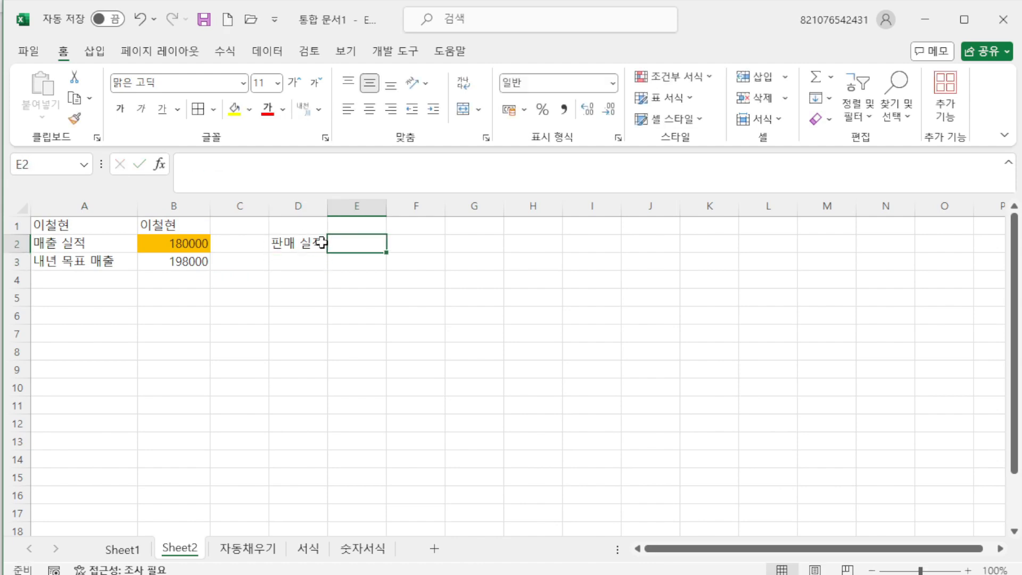
type("100000")
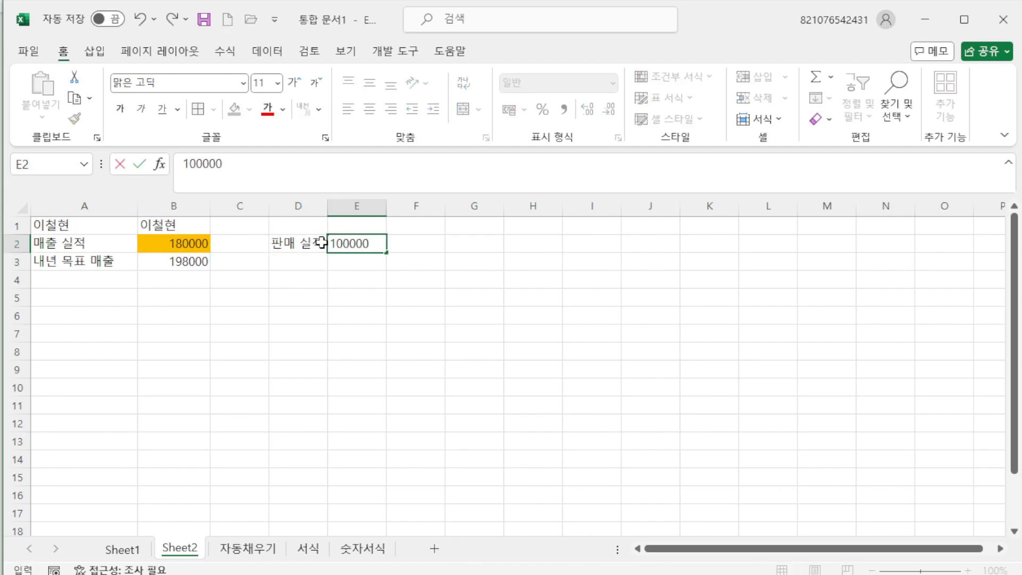
key("Return")
- Move the range D2:E2 onto A2:B2, accepting replacement of the existing data
left_click(322, 242)
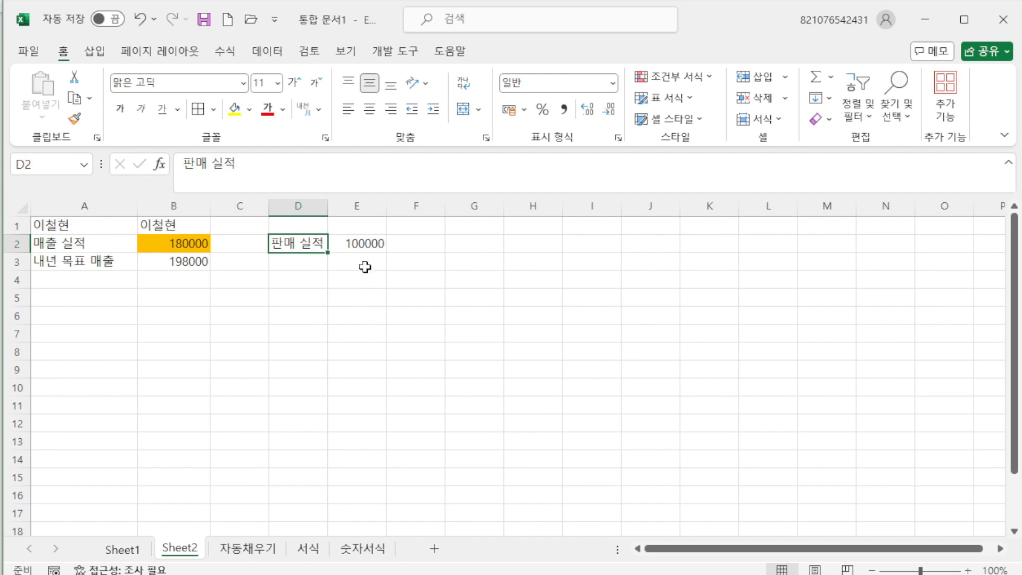
left_click(374, 242, "shift")
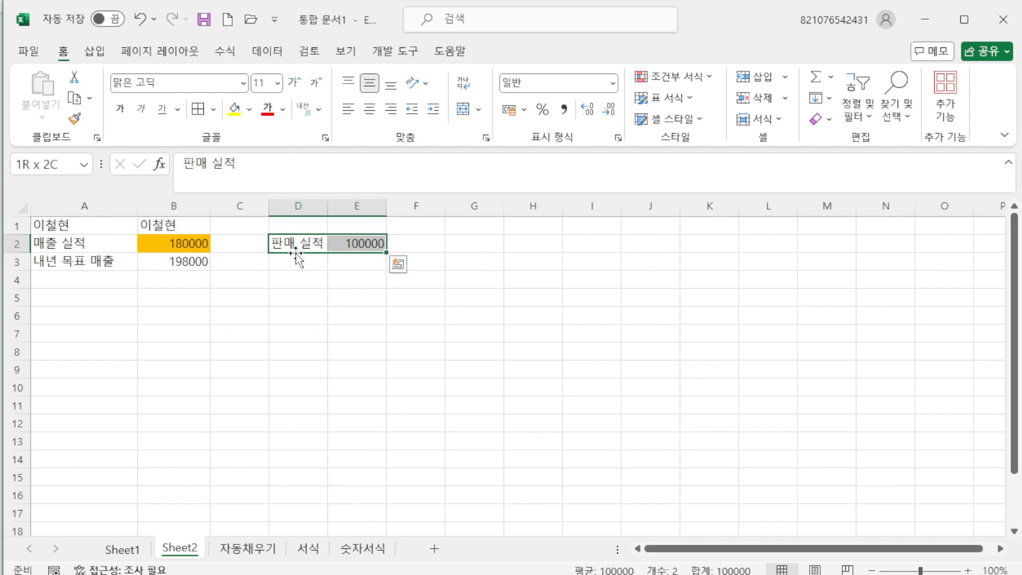
left_click_drag(297, 254, 87, 248)
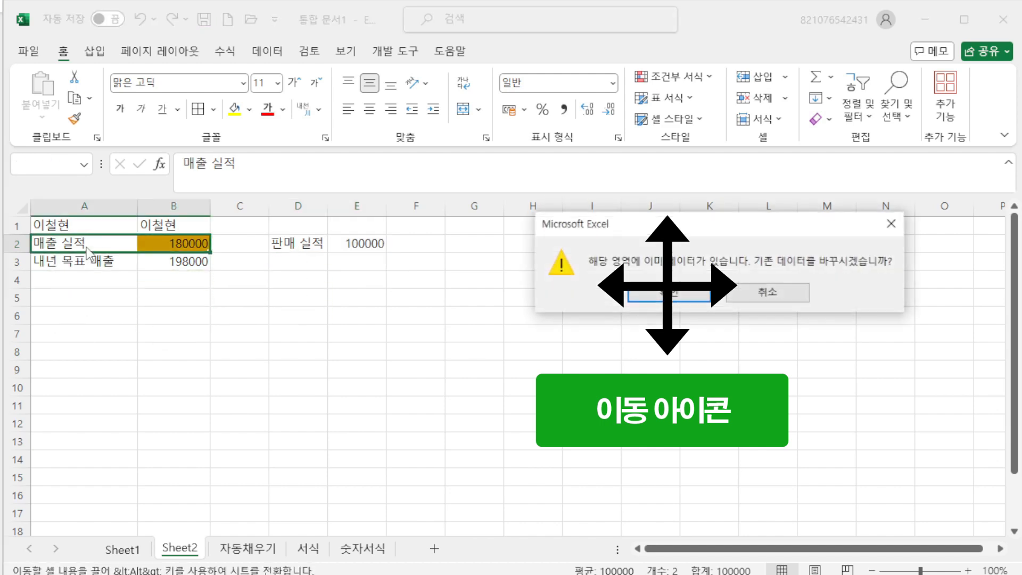
left_click_drag(500, 246, 502, 291)
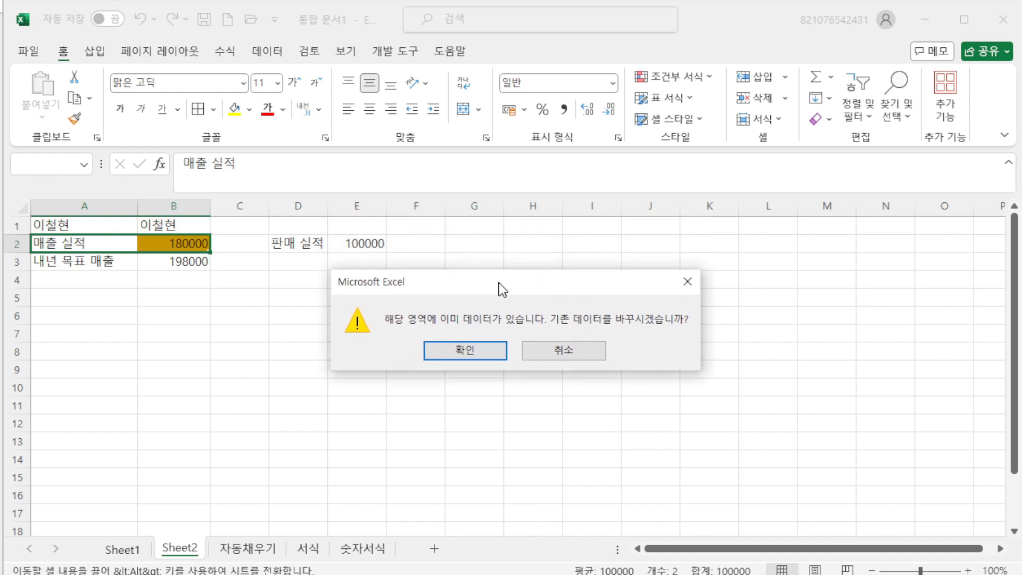
left_click(464, 350)
- Correct the 내년 목표 매출 formula in B3 to =B2*1.1 by substituting B2 for the invalid reference
left_click(187, 260)
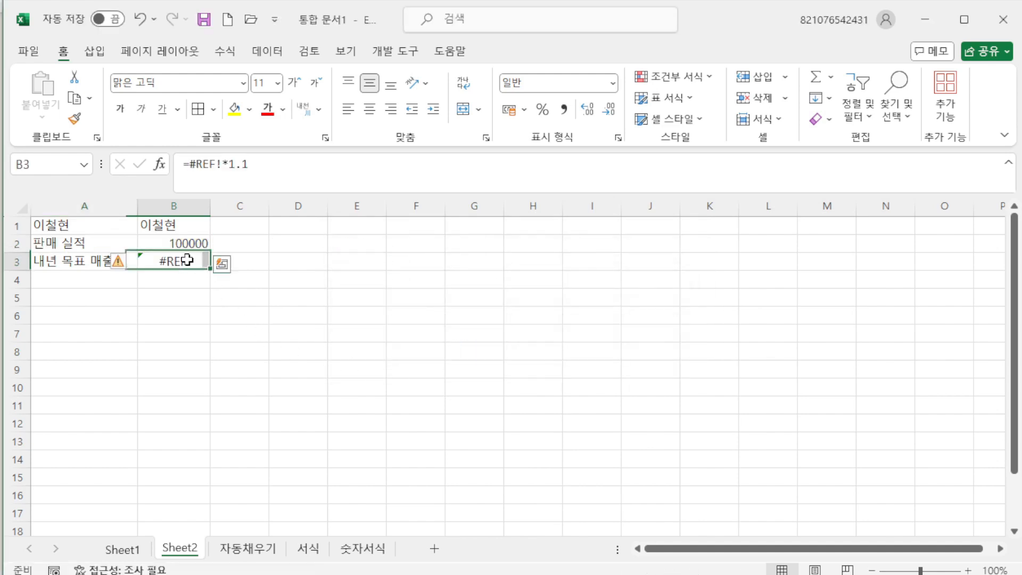
left_click(224, 165)
key("BackSpace")
key("BackSpace")
key("BackSpace")
key("BackSpace")
key("BackSpace")
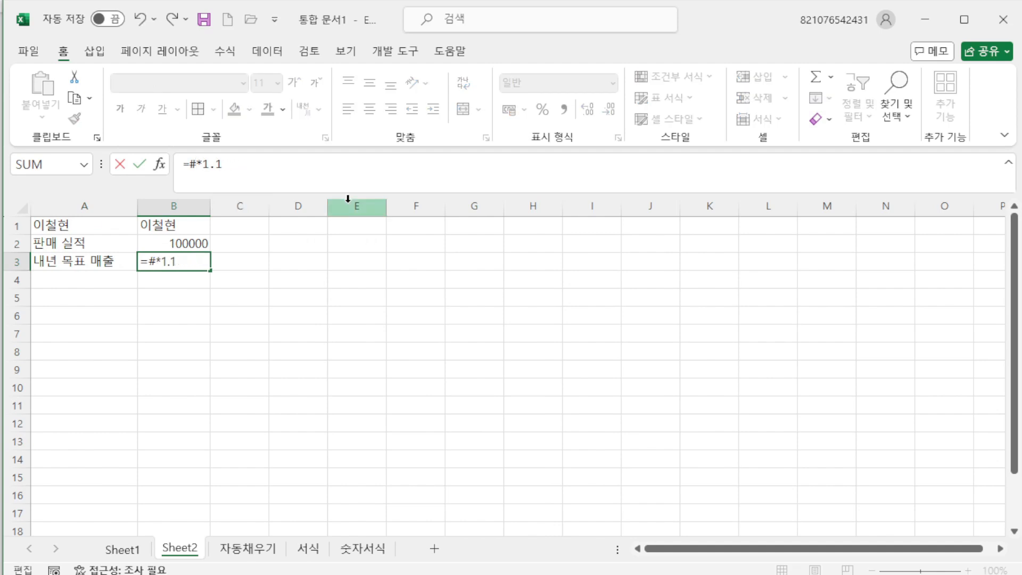
left_click(192, 242)
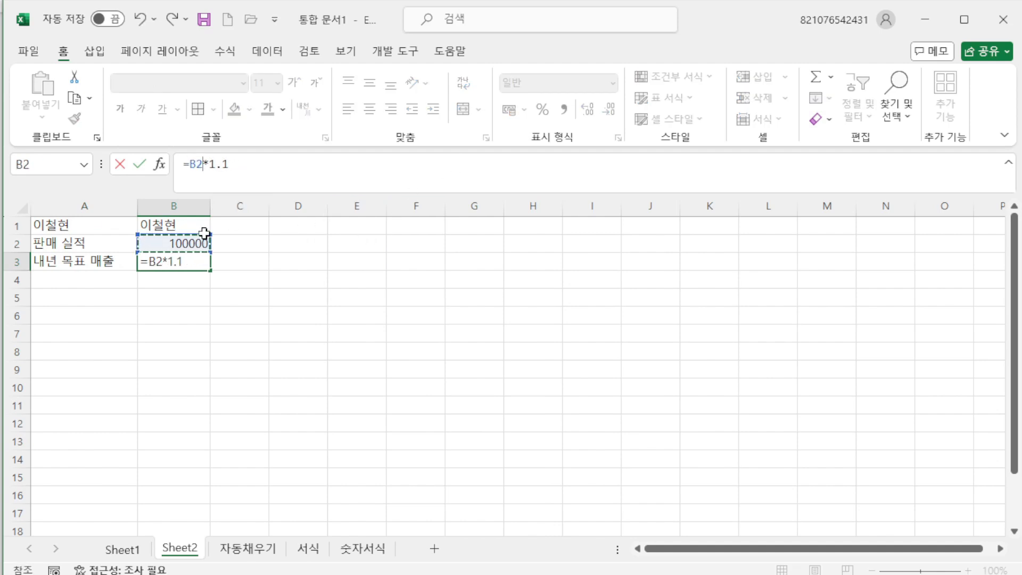
key("Return")
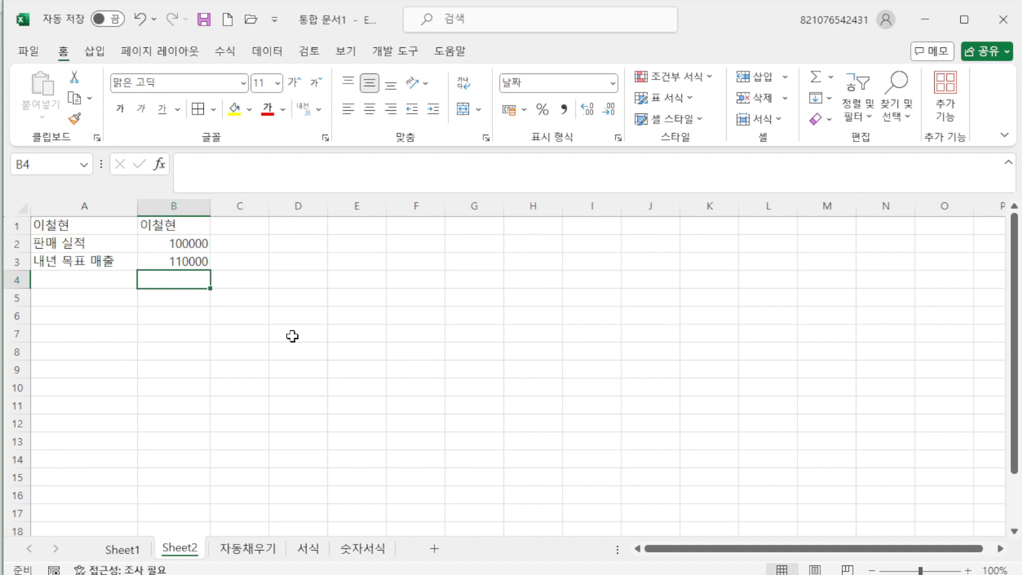
- With A1:B3 selected, change the text in the active cell A1 to 이름 and select A1 alone
left_click_drag(76, 226, 161, 259)
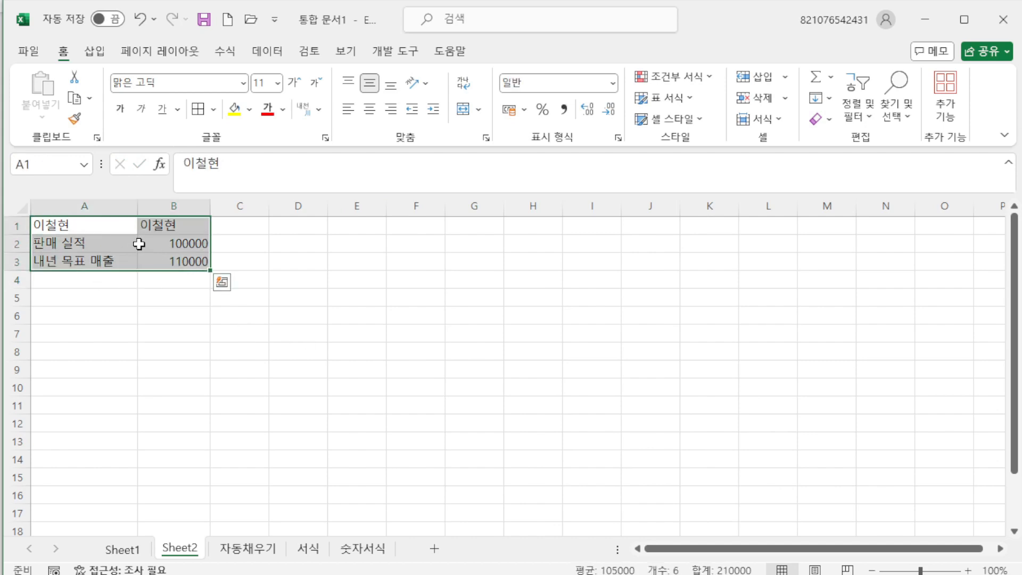
key("F2")
key("BackSpace")
key("BackSpace")
key("BackSpace")
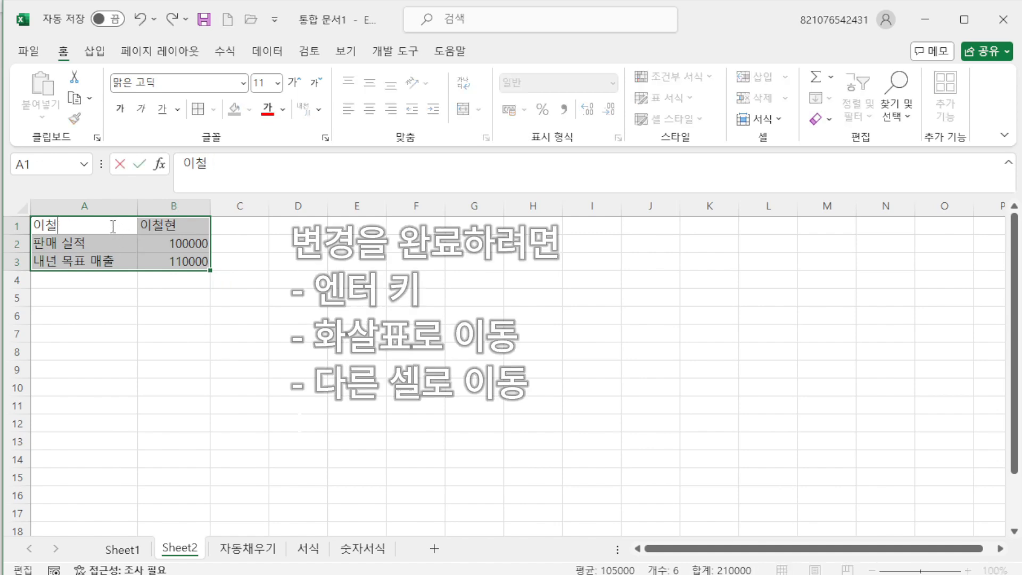
type("이름")
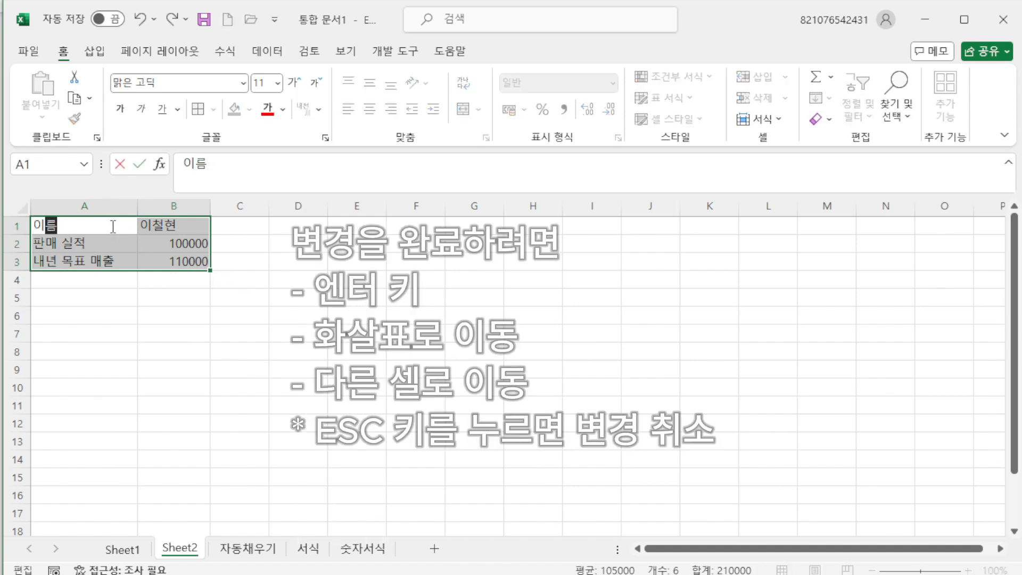
key("Return")
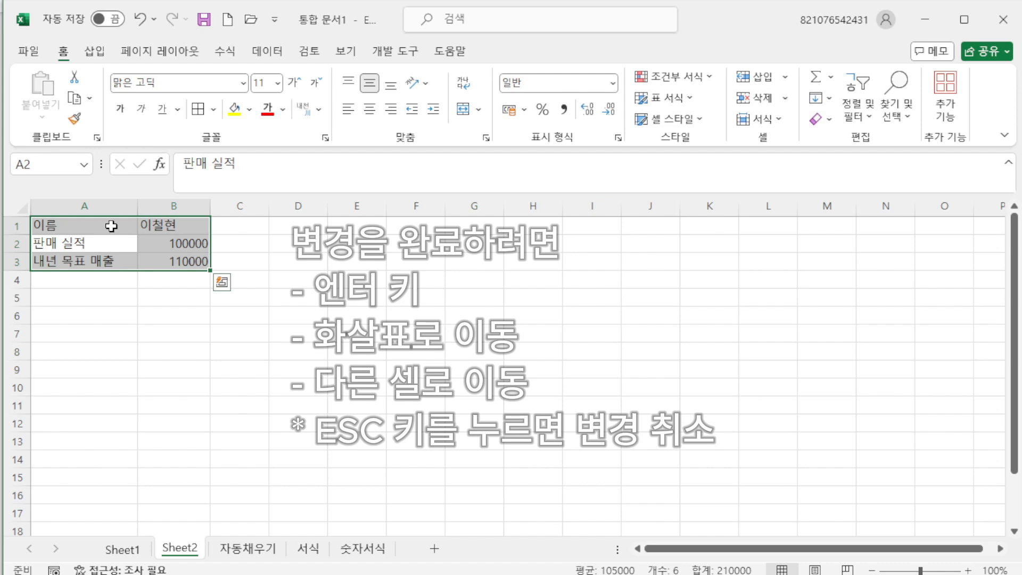
left_click(111, 226)
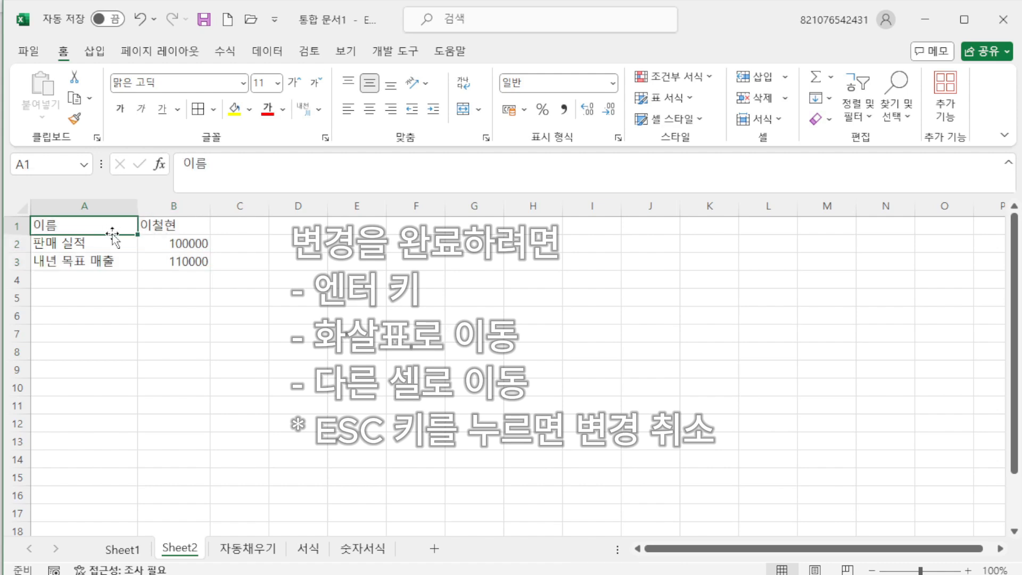
- Begin overwriting the text in A1 with a person's name, and discard the edit
left_click(240, 241)
left_click_drag(89, 225, 176, 262)
double_click(91, 229)
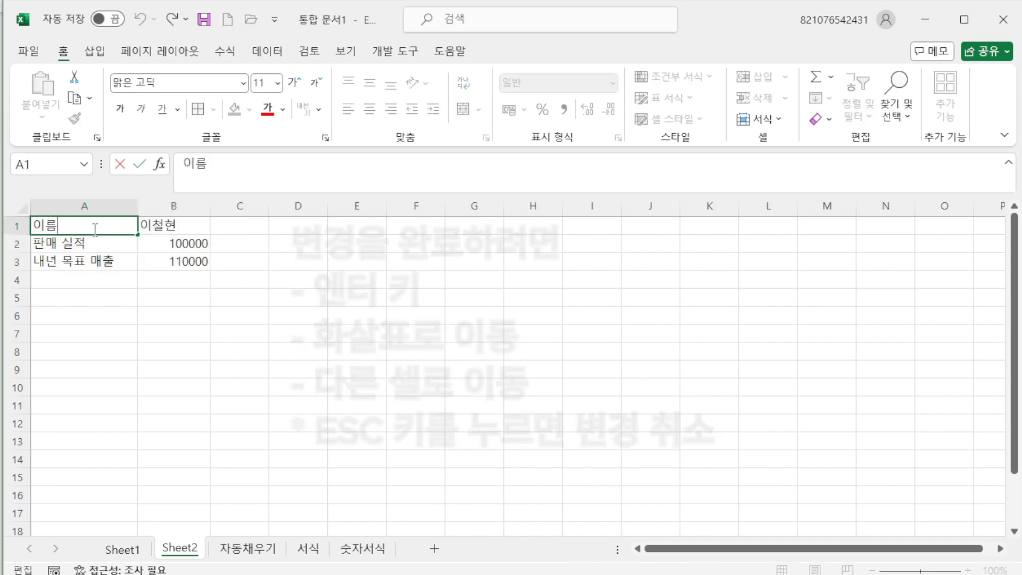
double_click(56, 227)
type("이철현")
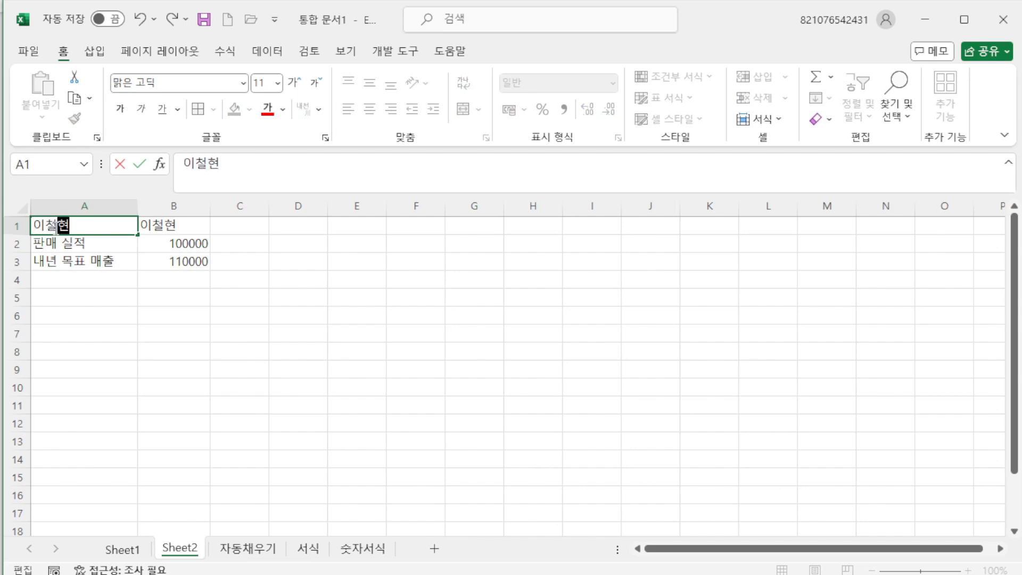
key("Escape")
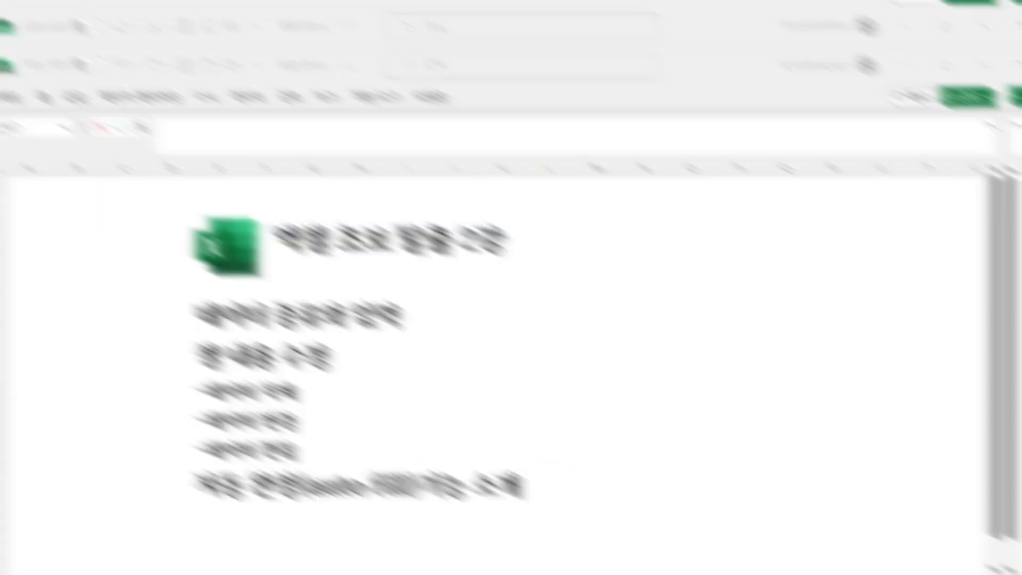
- Enter the title 월별 판매 실적 in A1 of the 자동채우기 sheet
left_click_drag(54, 243, 125, 242)
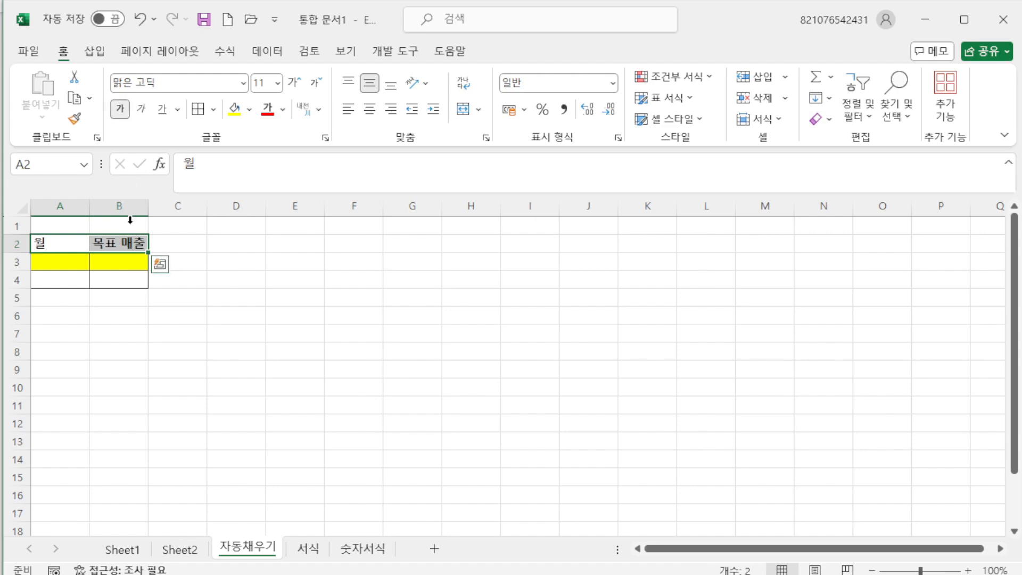
left_click(153, 337)
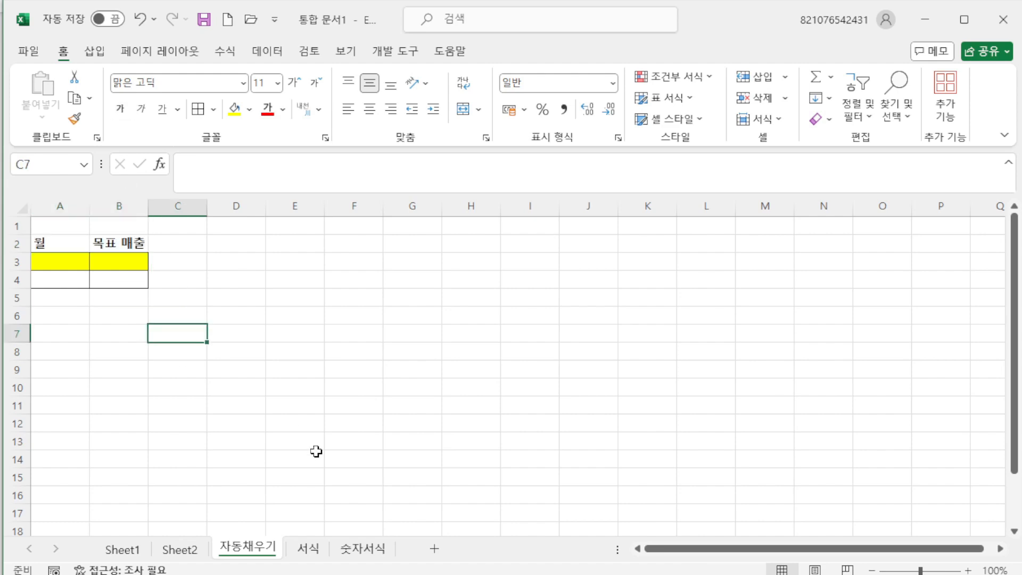
left_click(60, 229)
type("월별")
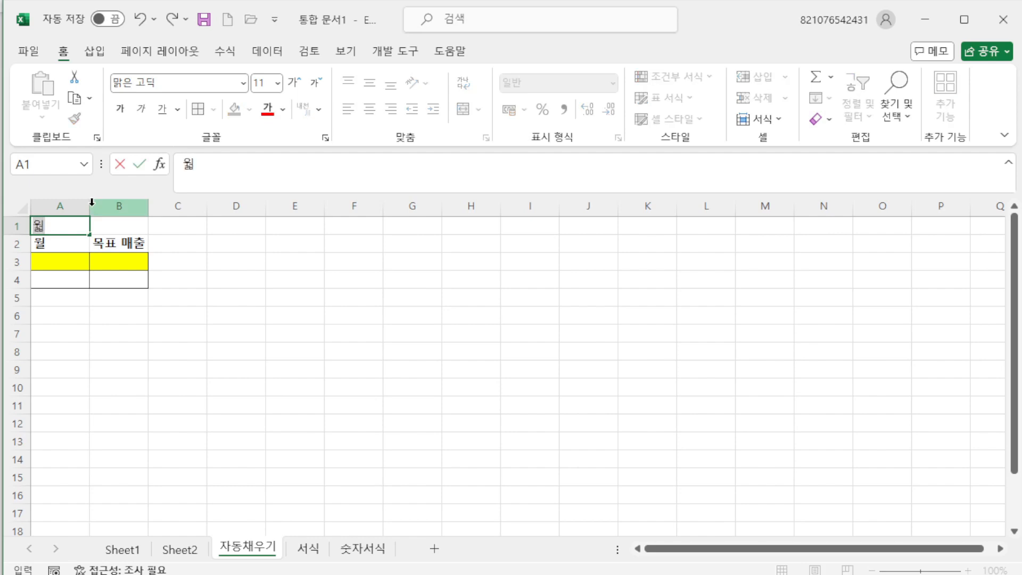
type(" 판매 실적")
key("Return")
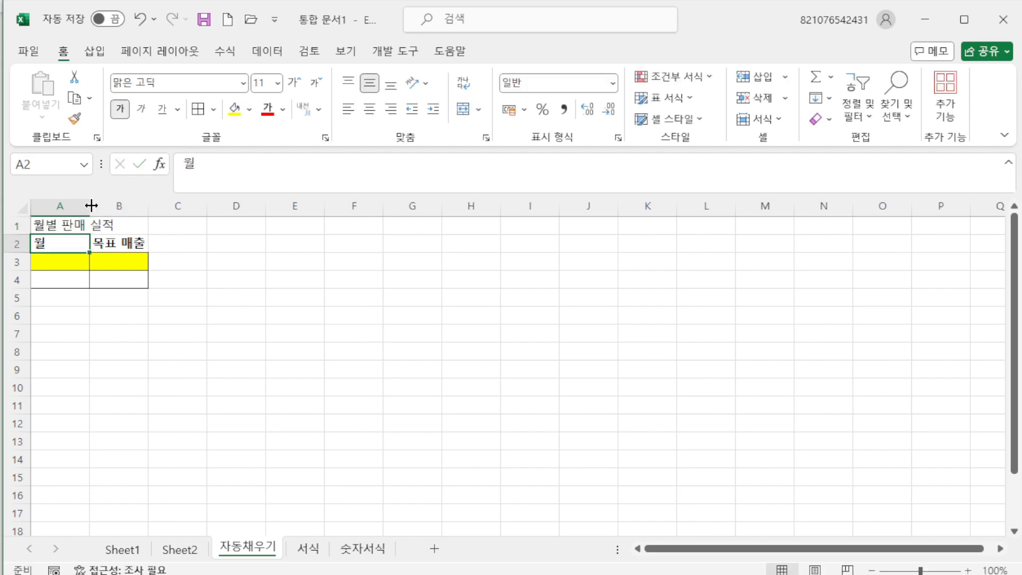
left_click(223, 319)
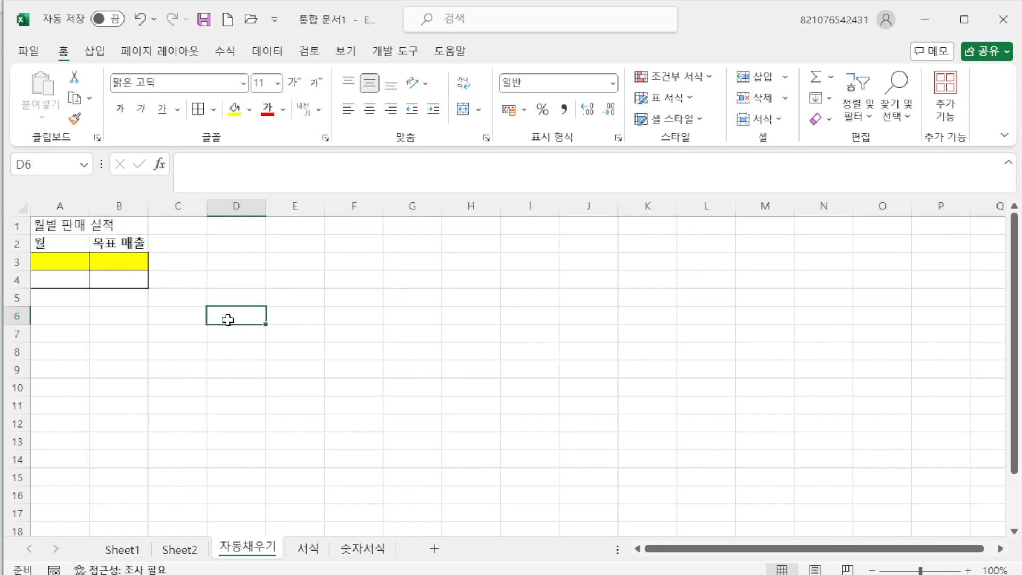
left_click(237, 263)
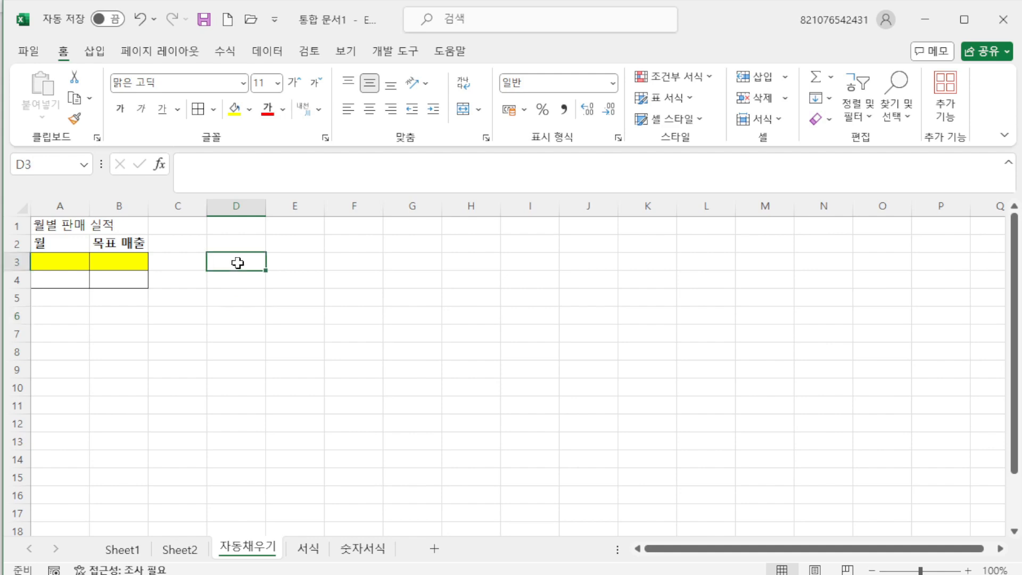
left_click(457, 304)
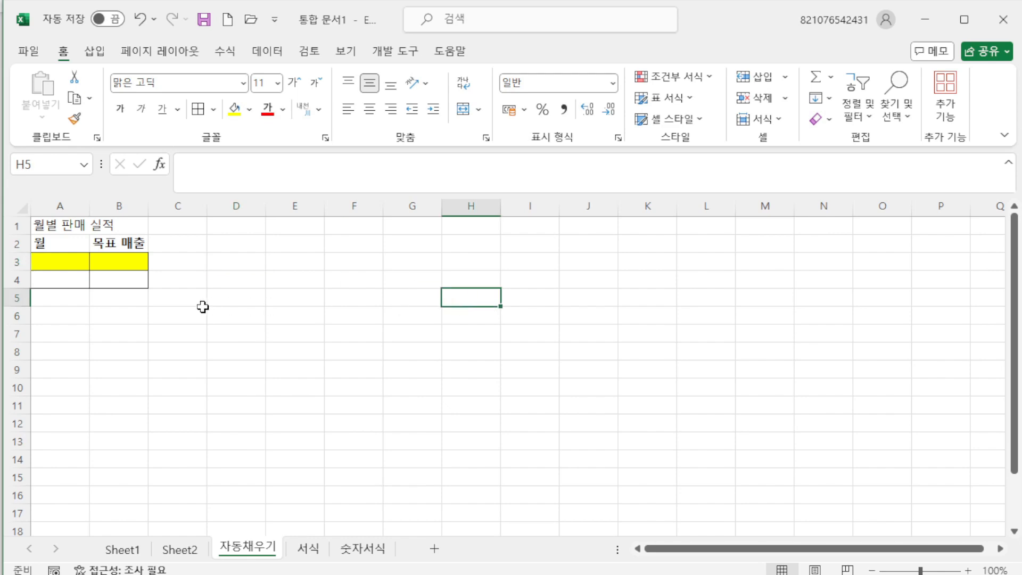
- Enter 1월 in A3 and 2월 in A4, and autofill the month series down to A14
left_click(63, 265)
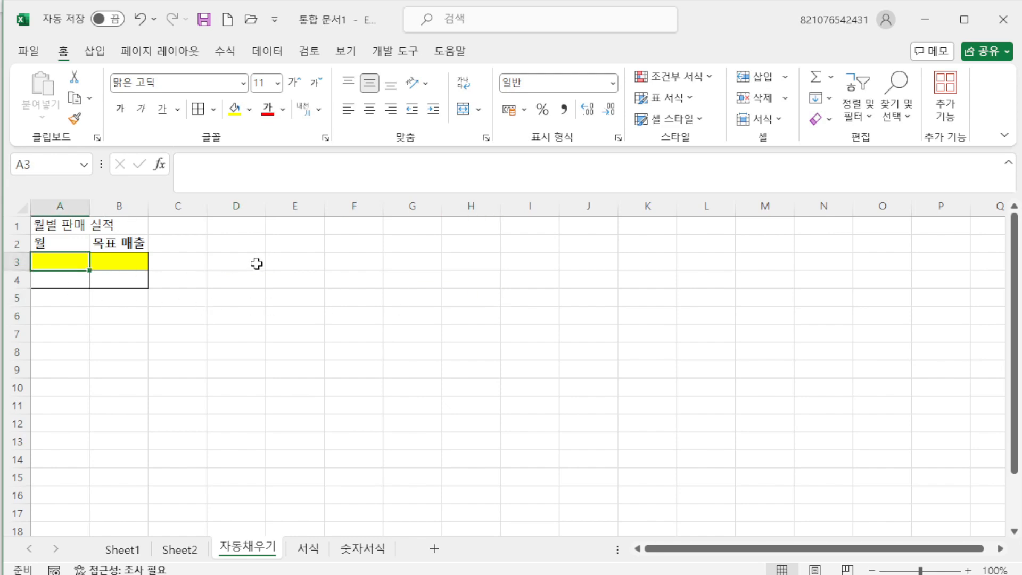
type("1월")
key("Tab")
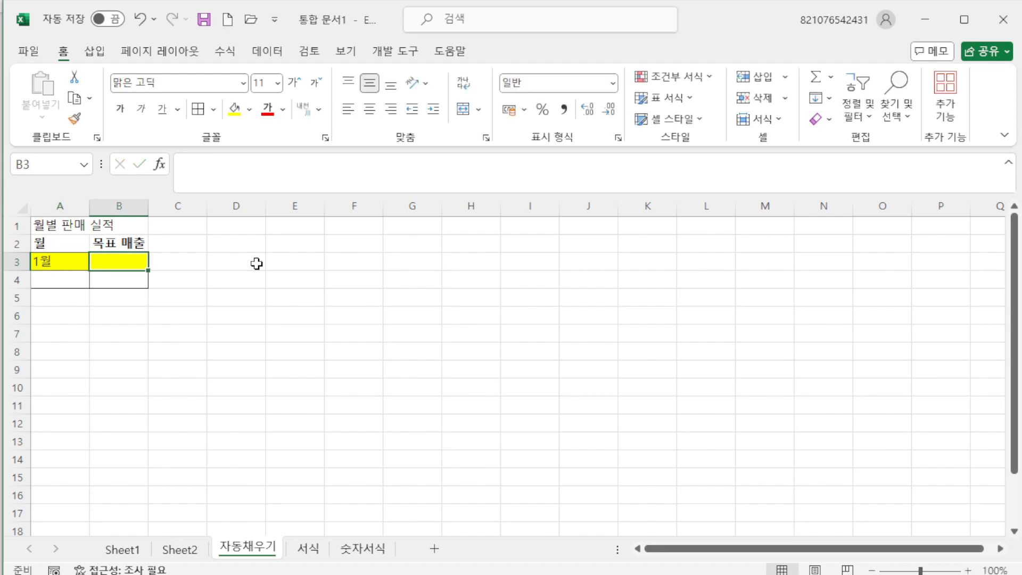
key("Return")
type("2월")
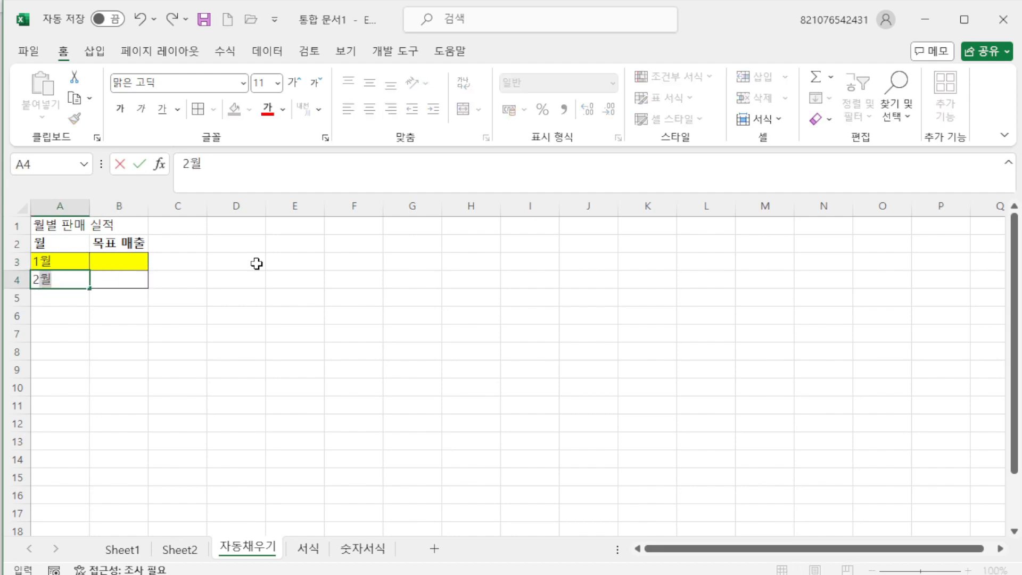
key("Return")
left_click_drag(43, 260, 81, 281)
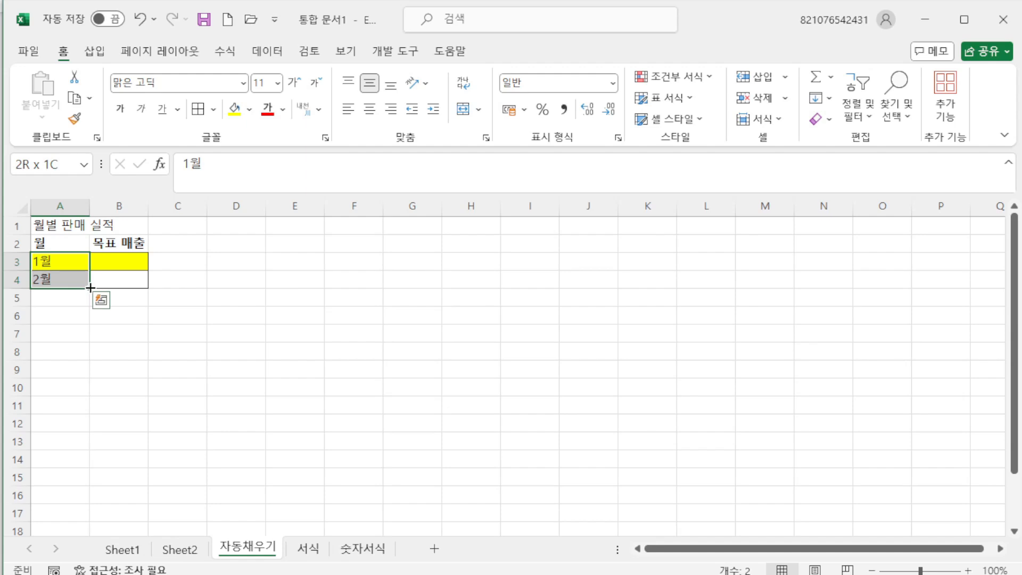
left_click_drag(90, 288, 84, 469)
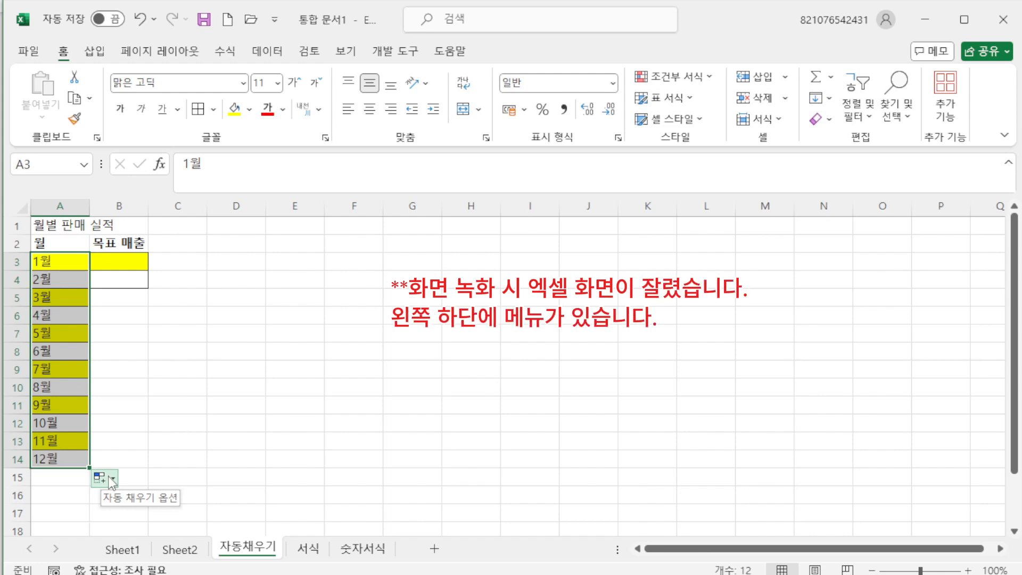
- Try the 셀 복사 and 서식만 채우기 autofill options on the filled range A3:A14
left_click(110, 476)
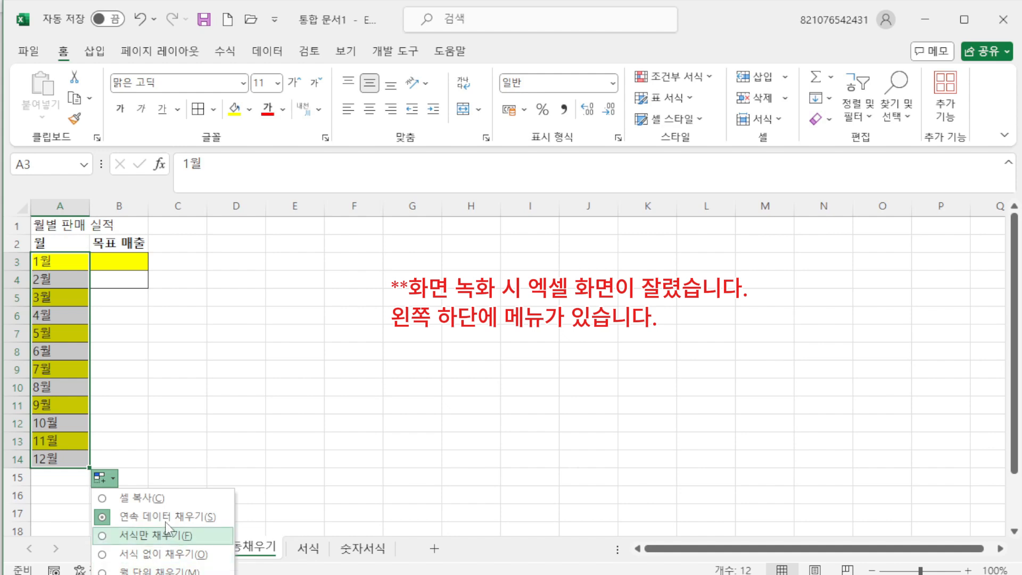
left_click(159, 500)
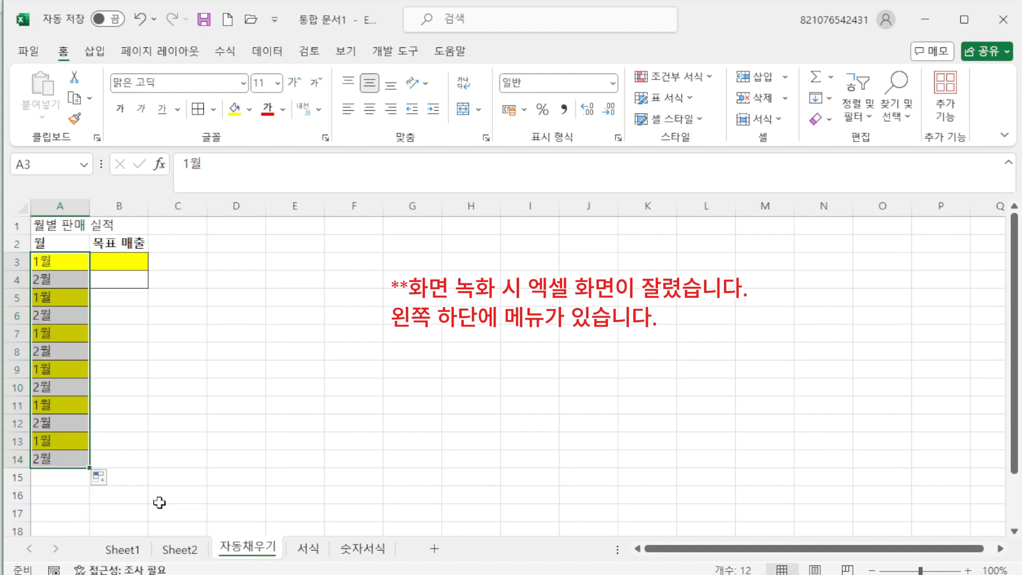
left_click(102, 481)
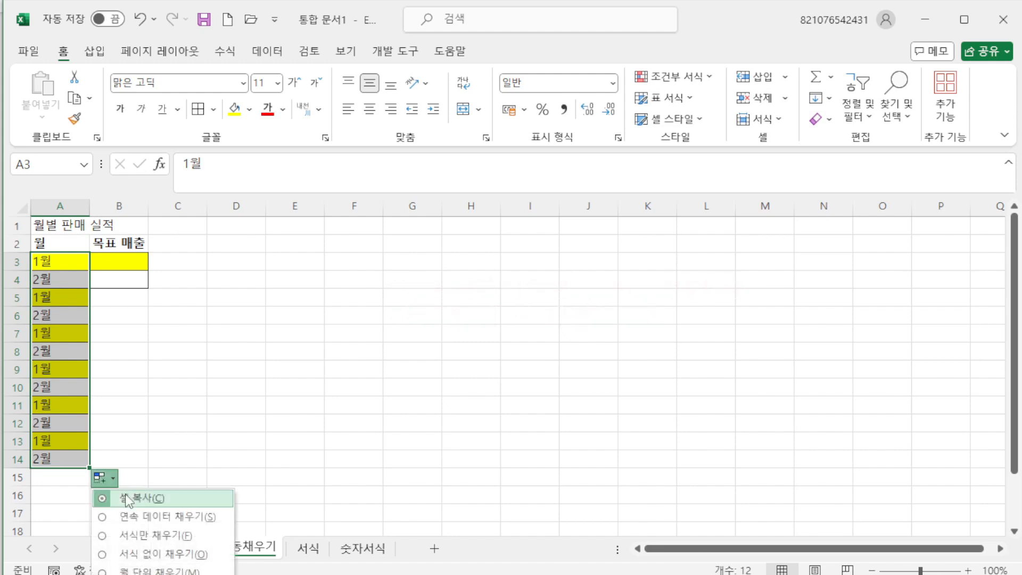
left_click(140, 535)
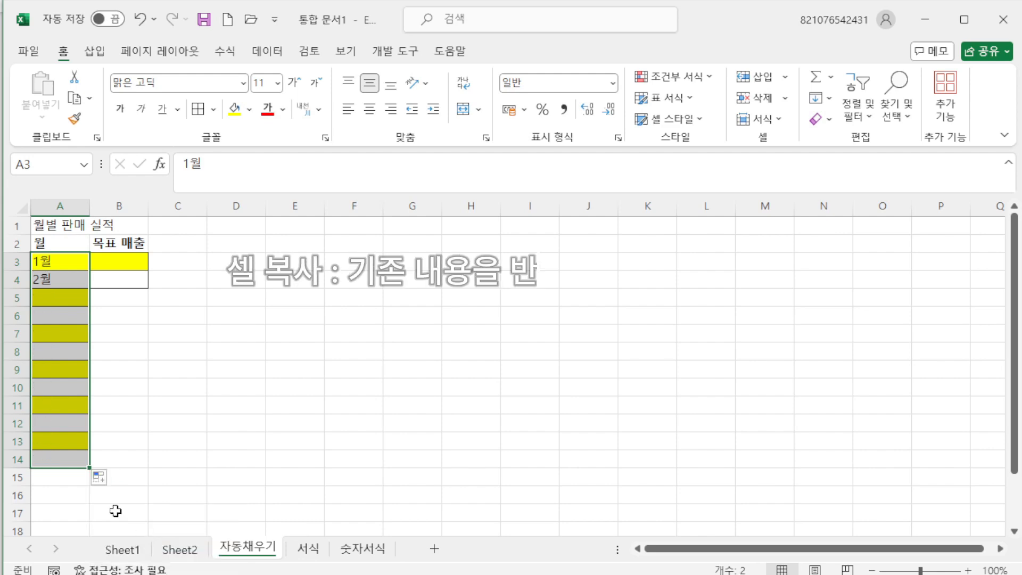
- Compare 서식 없이 채우기 with 서식만 채우기 on A3:A14, ending on 서식 없이 채우기
left_click(99, 478)
left_click(149, 552)
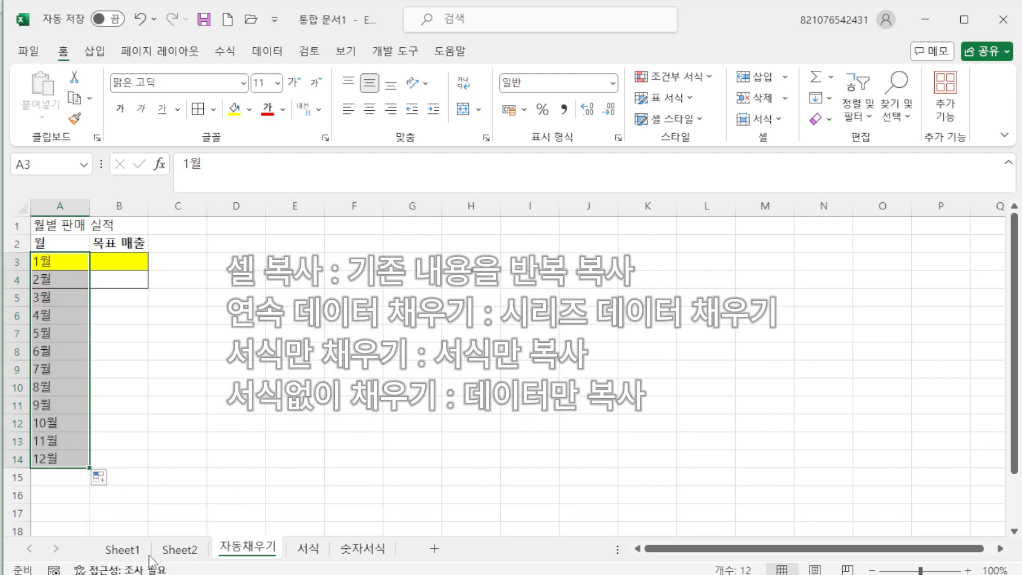
left_click(102, 479)
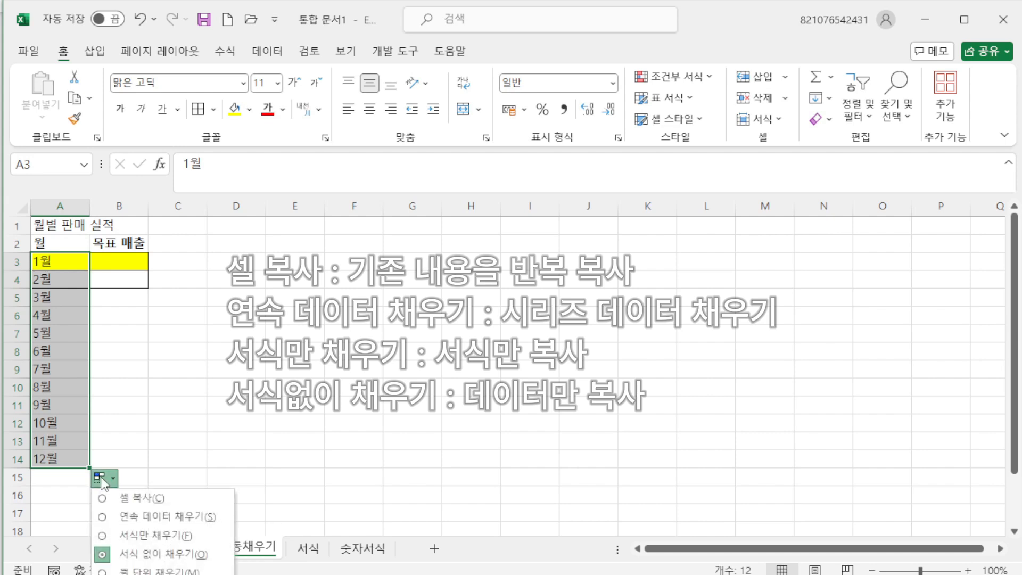
left_click(149, 535)
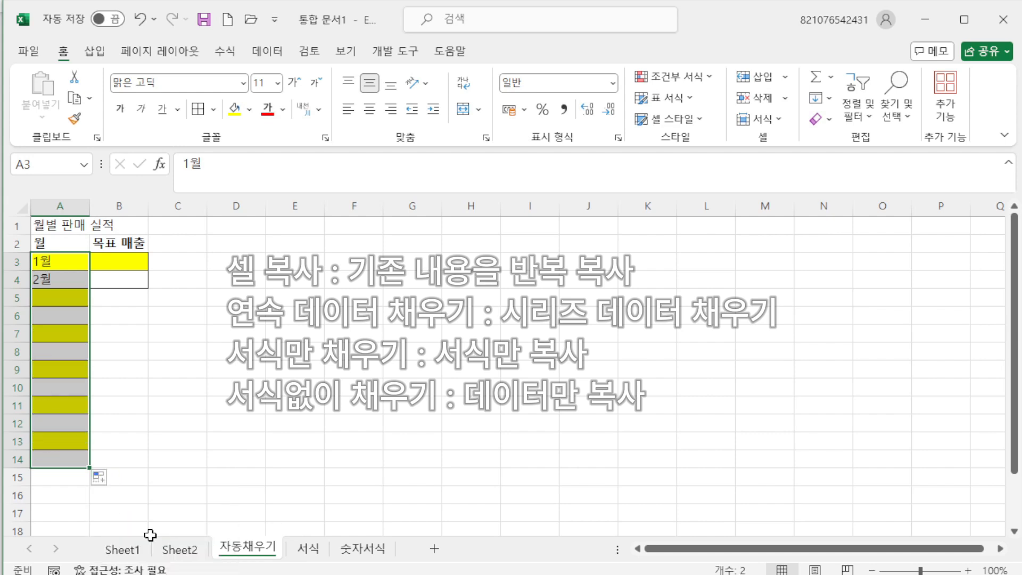
left_click(104, 482)
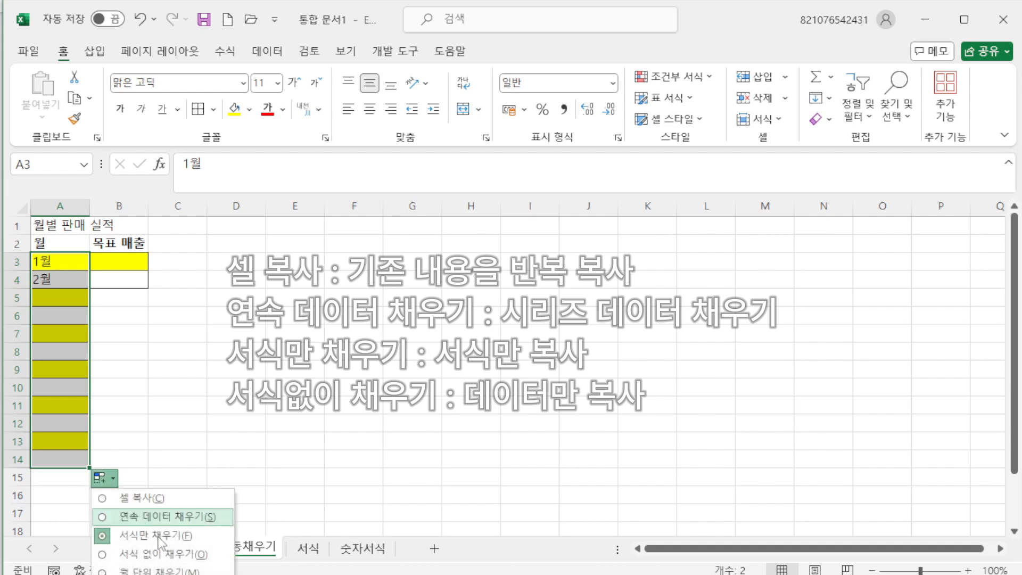
left_click(159, 551)
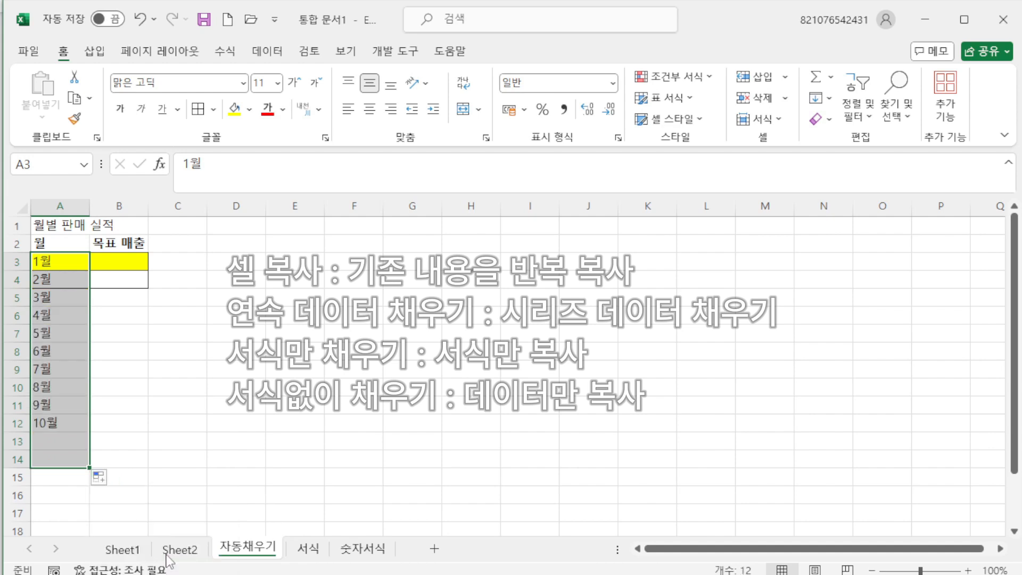
- Apply the 월 단위 채우기 autofill option to A3:A14 and deselect the range
left_click(105, 481)
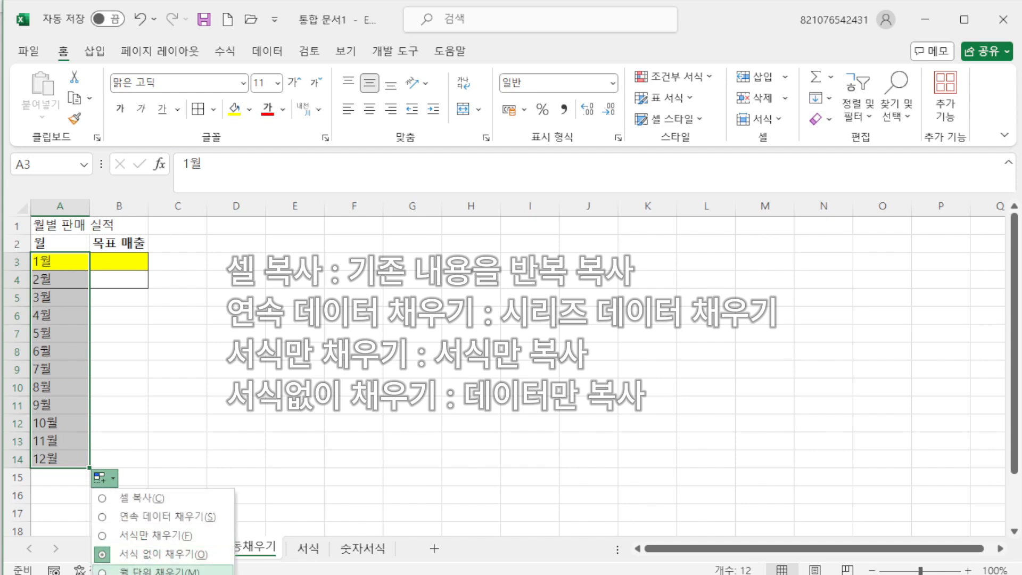
left_click(160, 571)
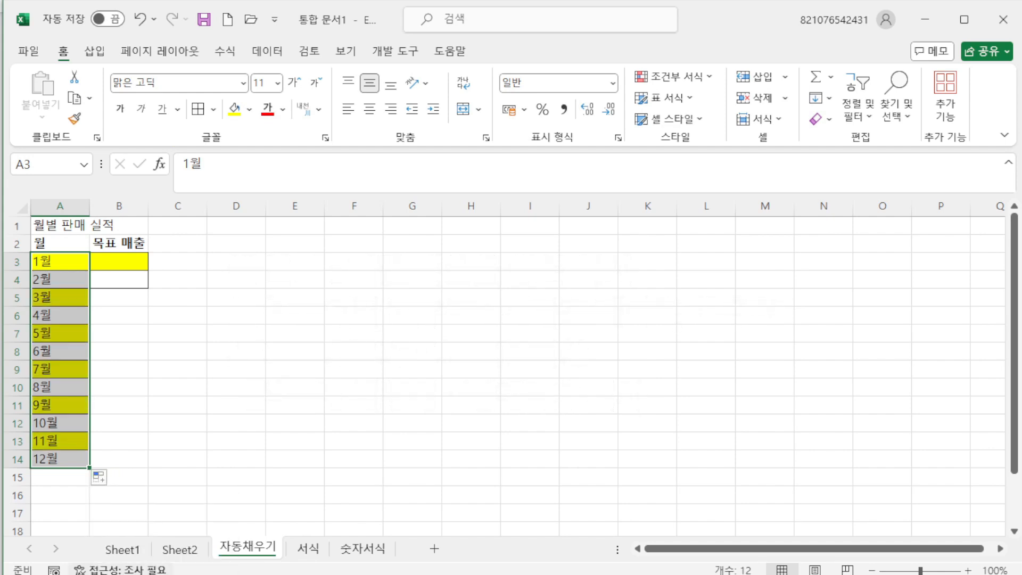
left_click(219, 350)
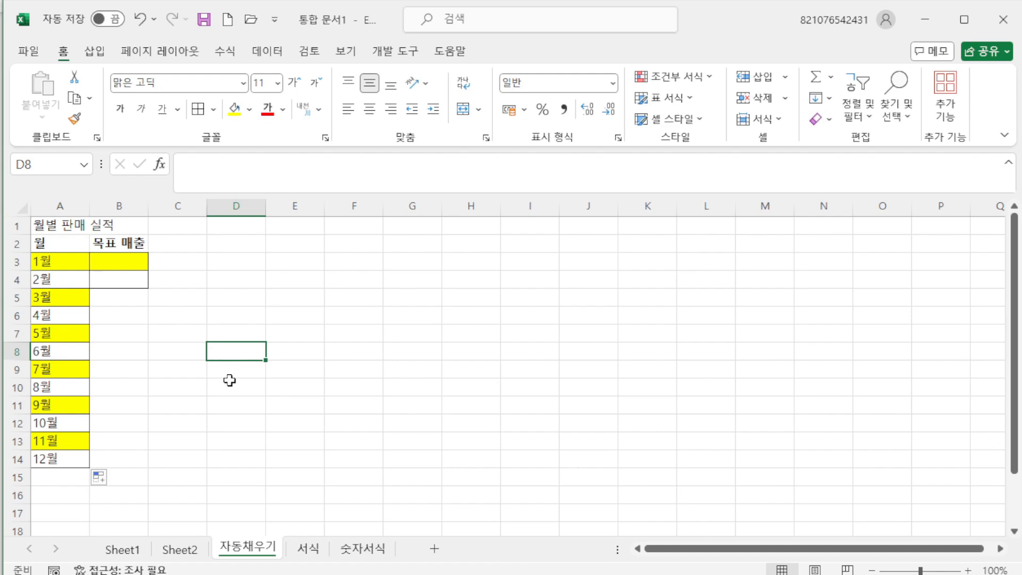
- Collapse the ribbon and examine the full list of autofill options for the month column
left_click(100, 477)
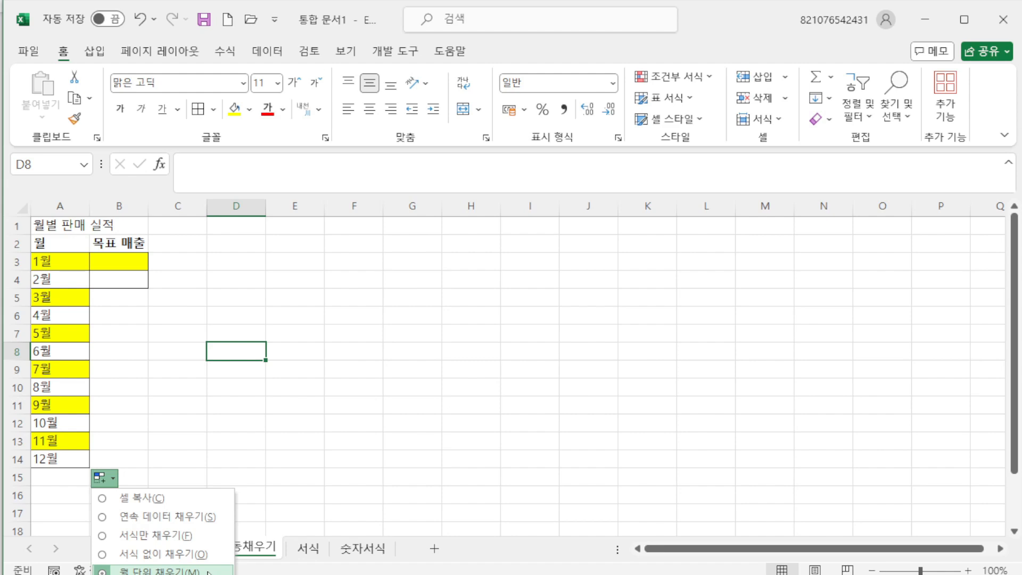
left_click(181, 317)
left_click(300, 300)
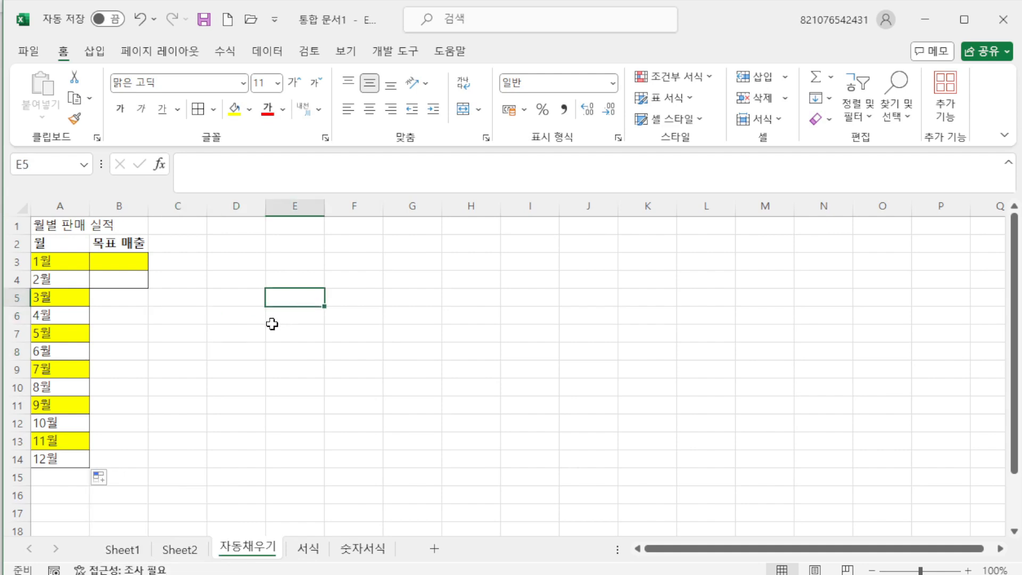
double_click(63, 58)
left_click(98, 394)
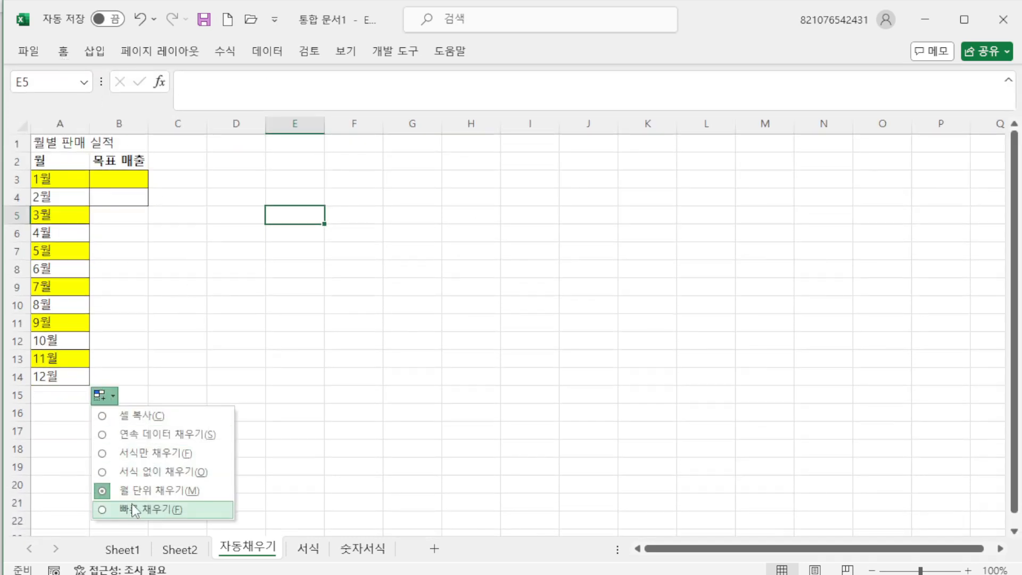
left_click(178, 249)
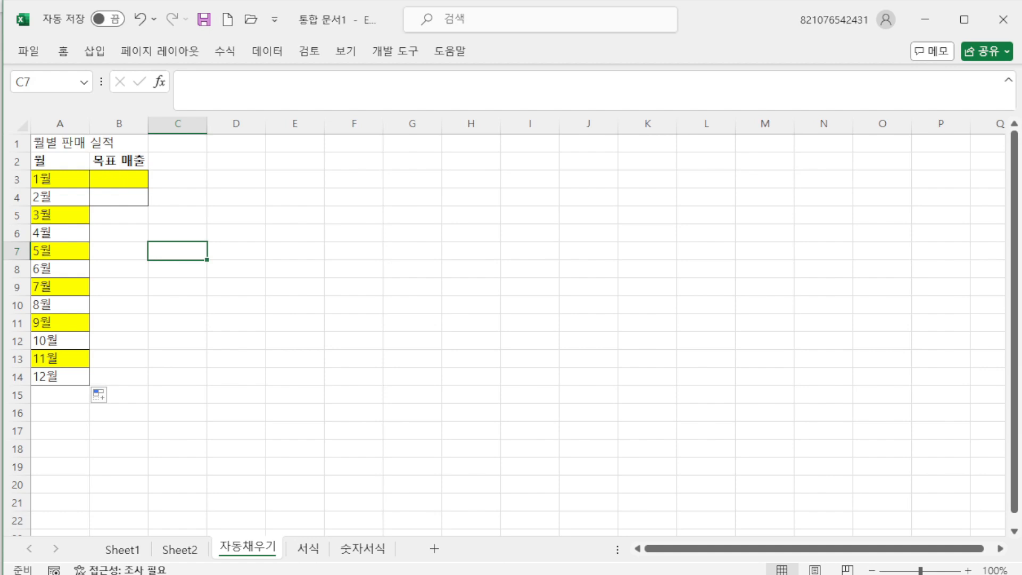
- Enter the 목표 매출 values 100 in B3 and 200 in B4, and select both cells
left_click(126, 177)
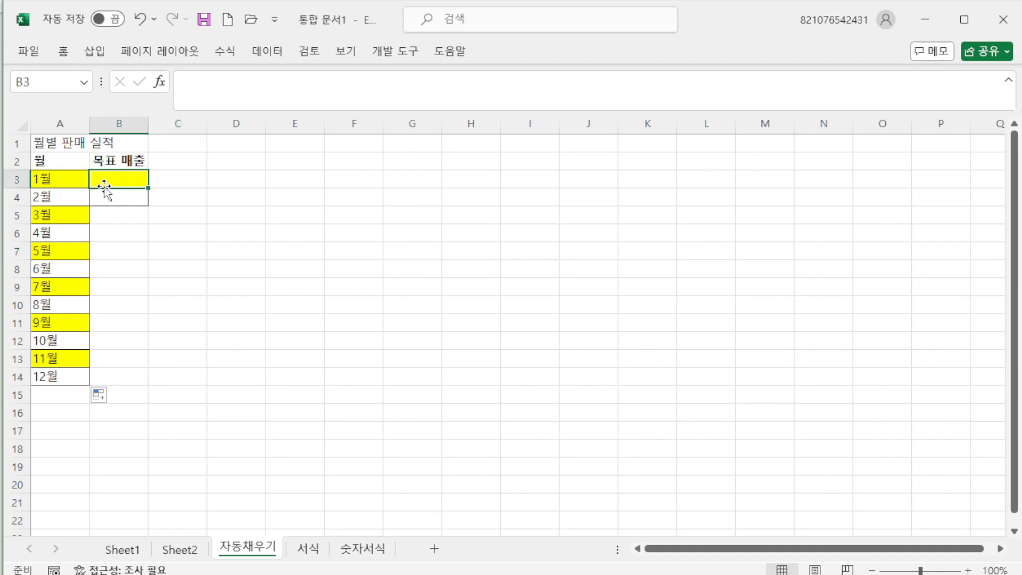
type("100")
key("Return")
type("200")
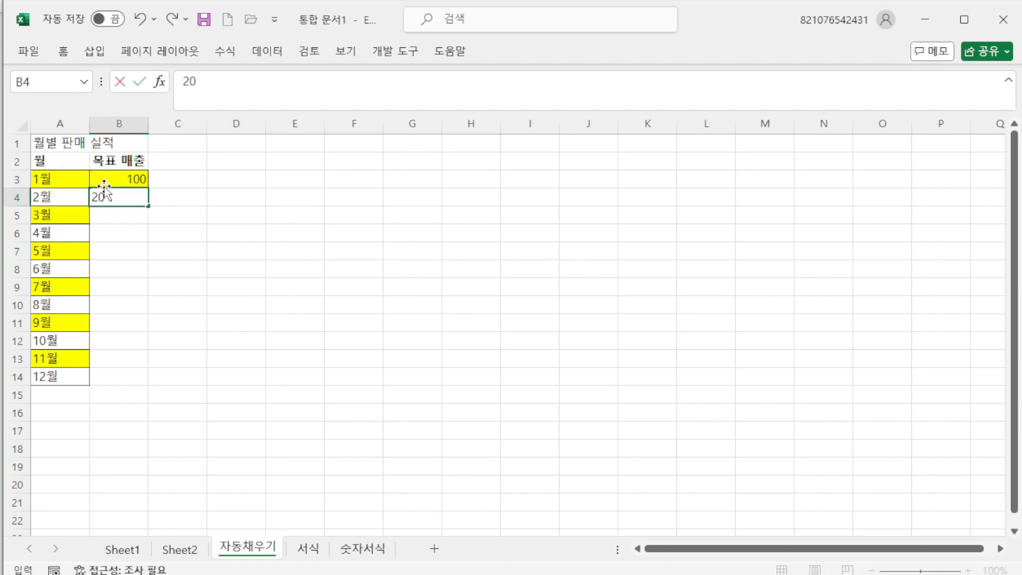
key("Return")
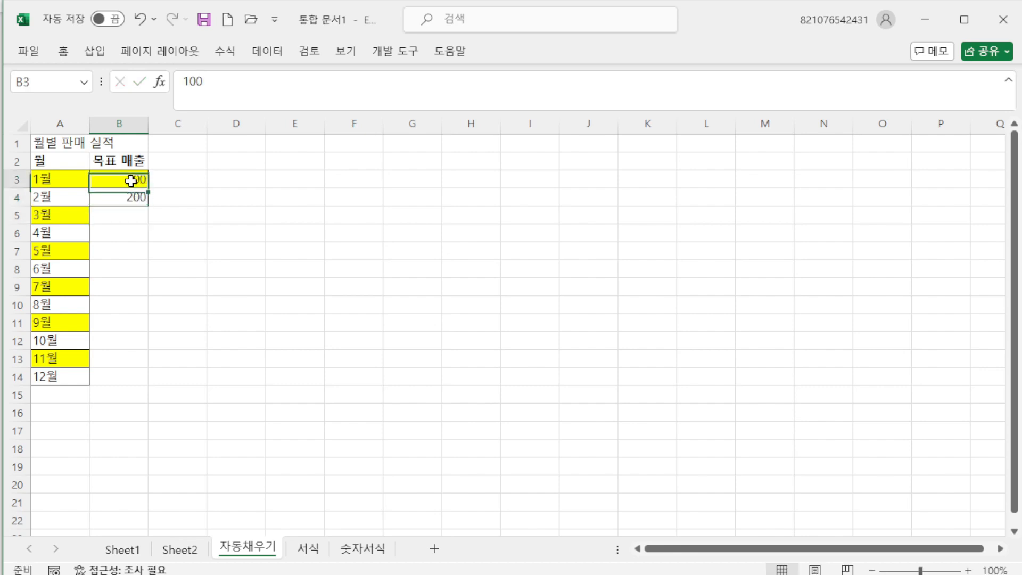
left_click_drag(132, 177, 136, 202)
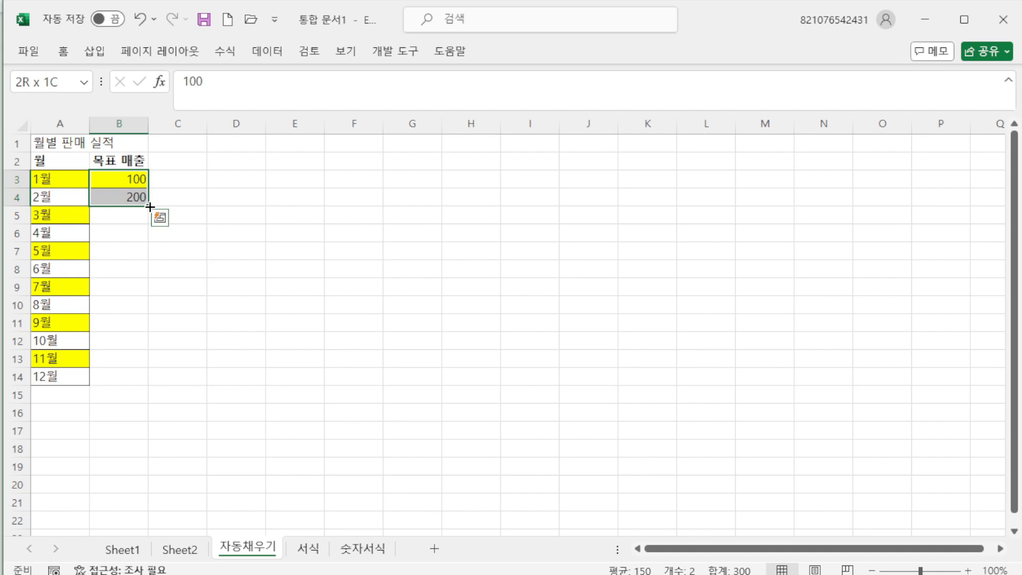
- Autofill the 목표 매출 series from B3:B4 down to B14, view its autofill options and deselect the range
left_click_drag(150, 206, 150, 388)
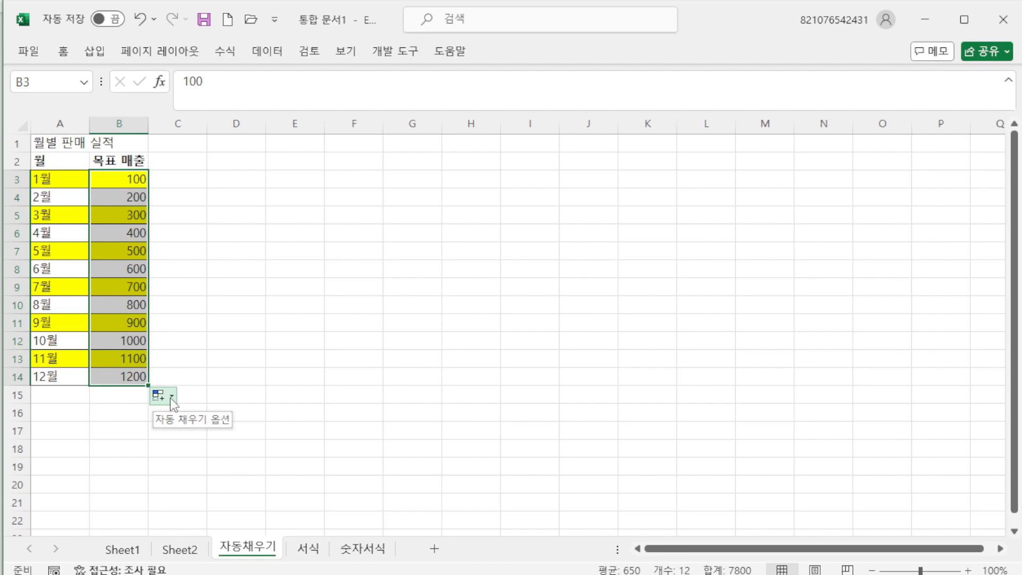
left_click(170, 397)
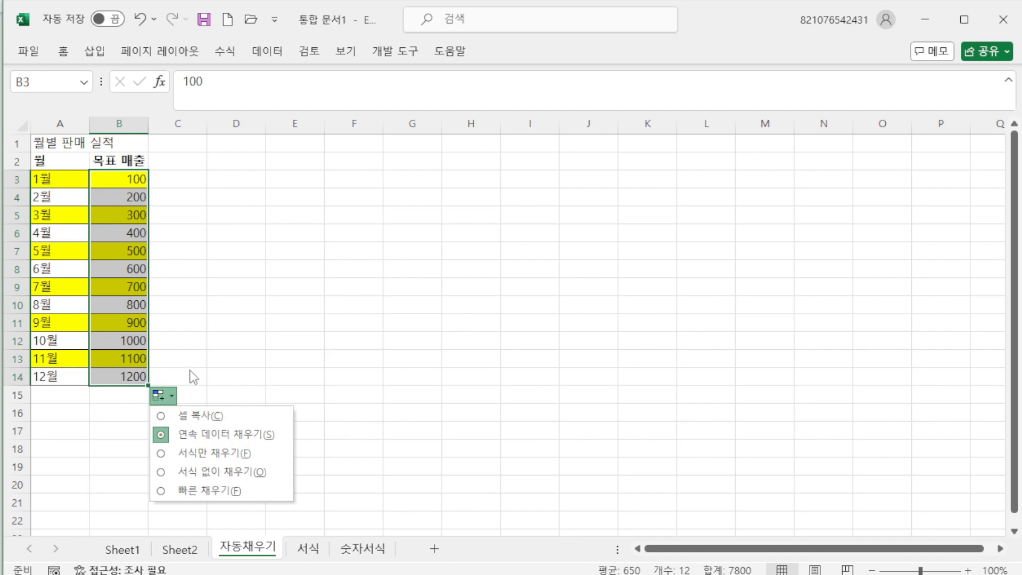
left_click(165, 395)
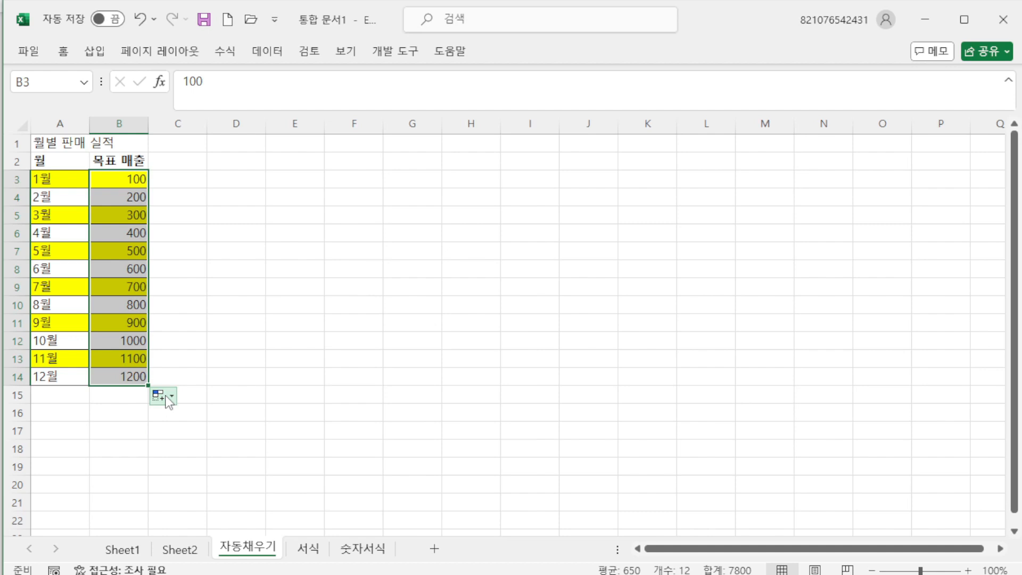
left_click(229, 208)
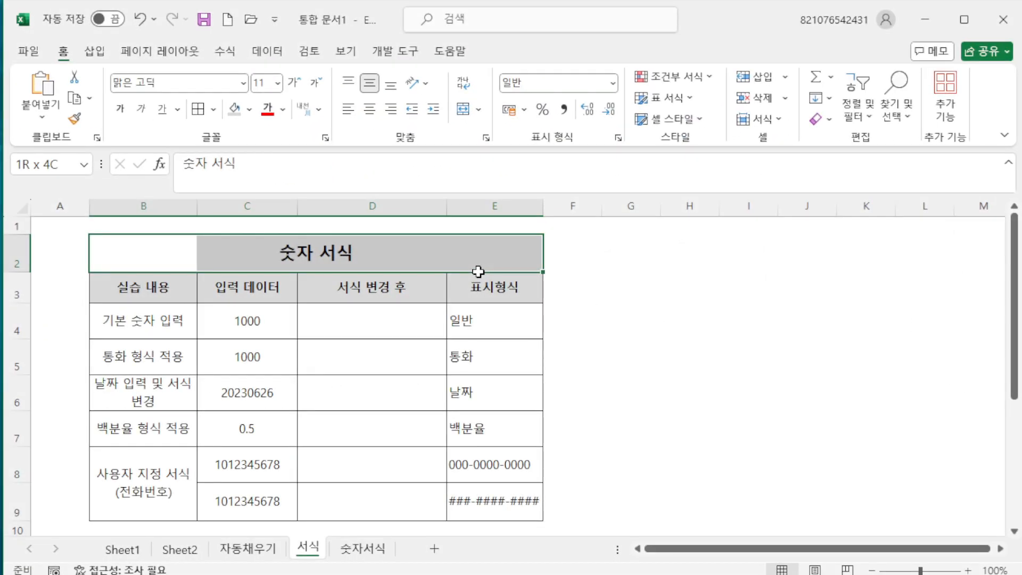
- Examine the 숫자 서식 practice table and the date, daily sales, percentage and phone columns on the 숫자서식 sheet
left_click_drag(479, 271, 479, 272)
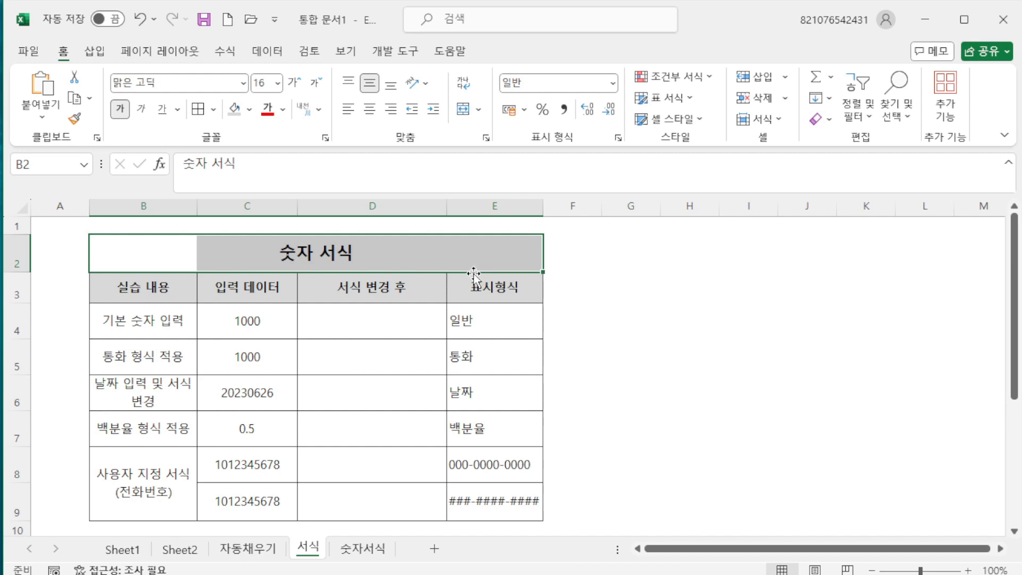
left_click(271, 320)
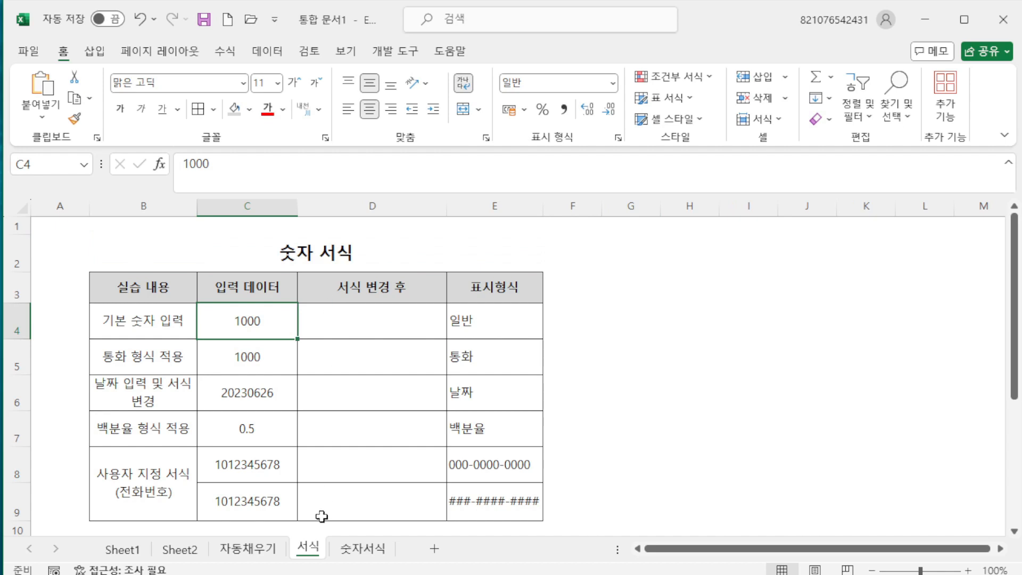
left_click(255, 353)
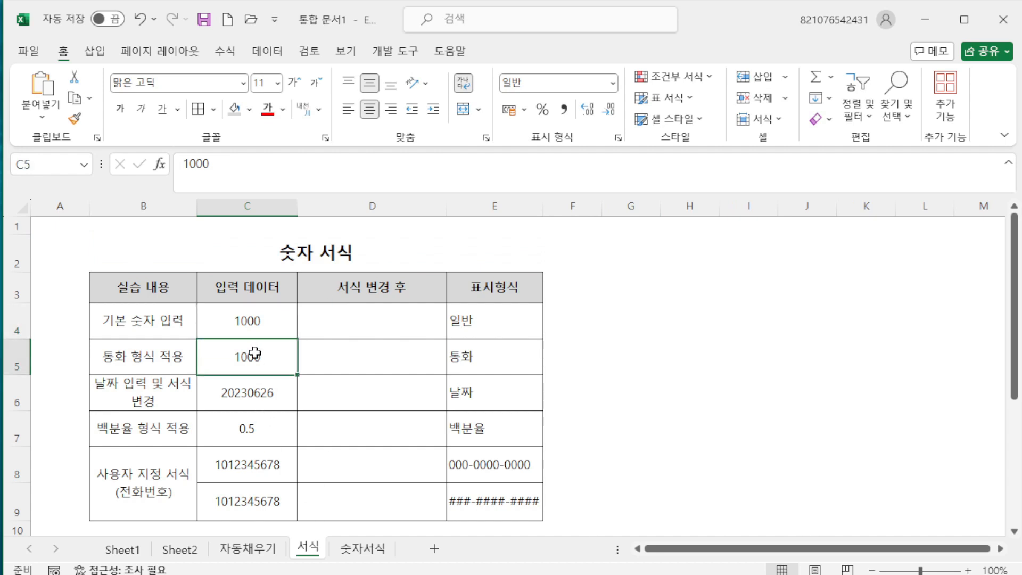
left_click(482, 429)
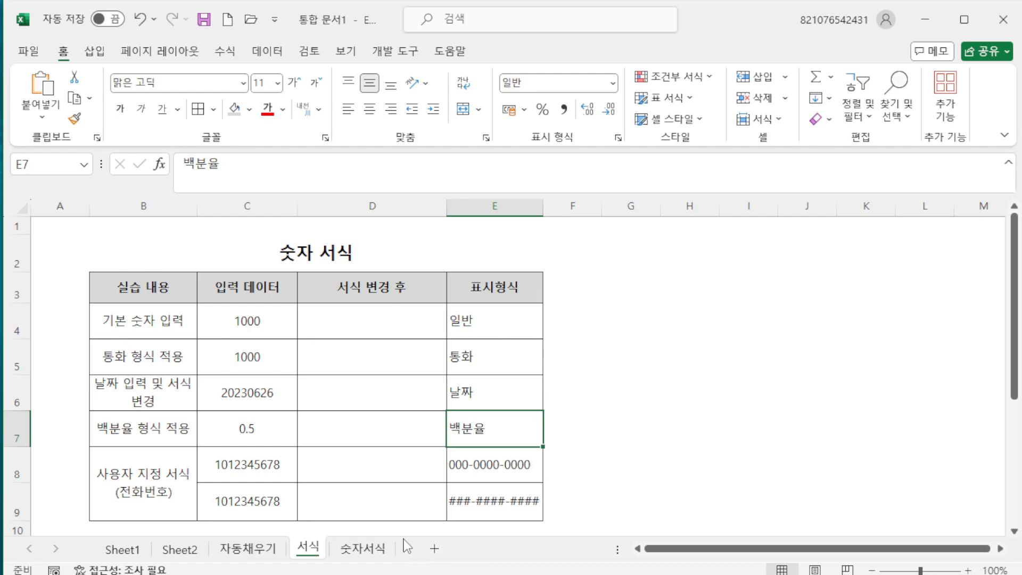
left_click(364, 547)
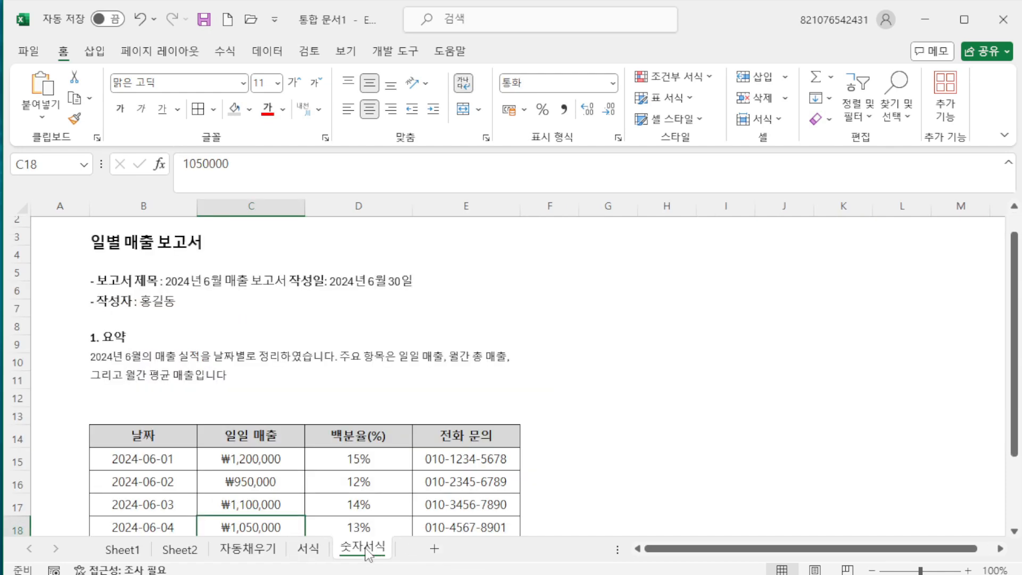
left_click_drag(1017, 264, 1017, 271)
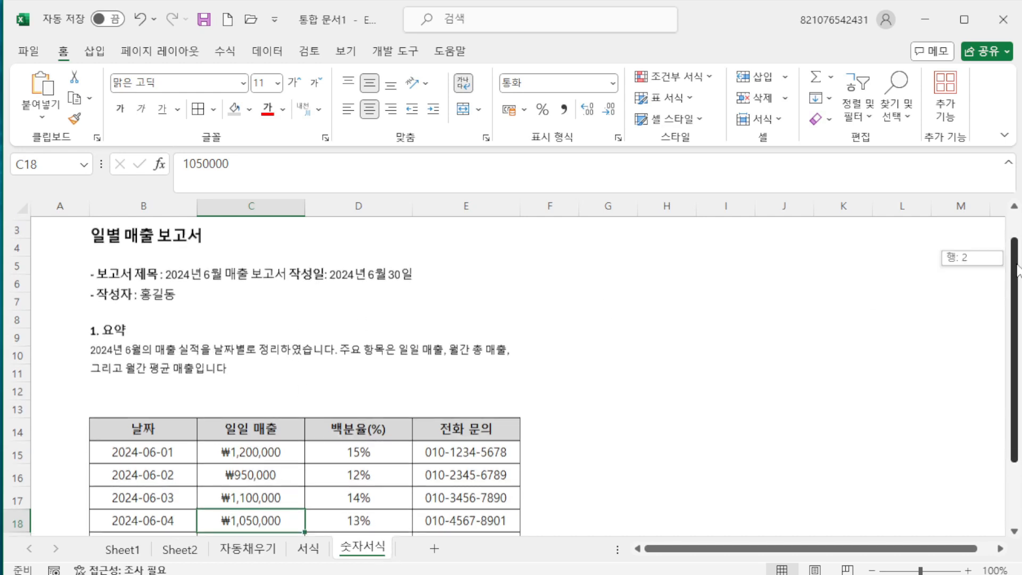
double_click(62, 52)
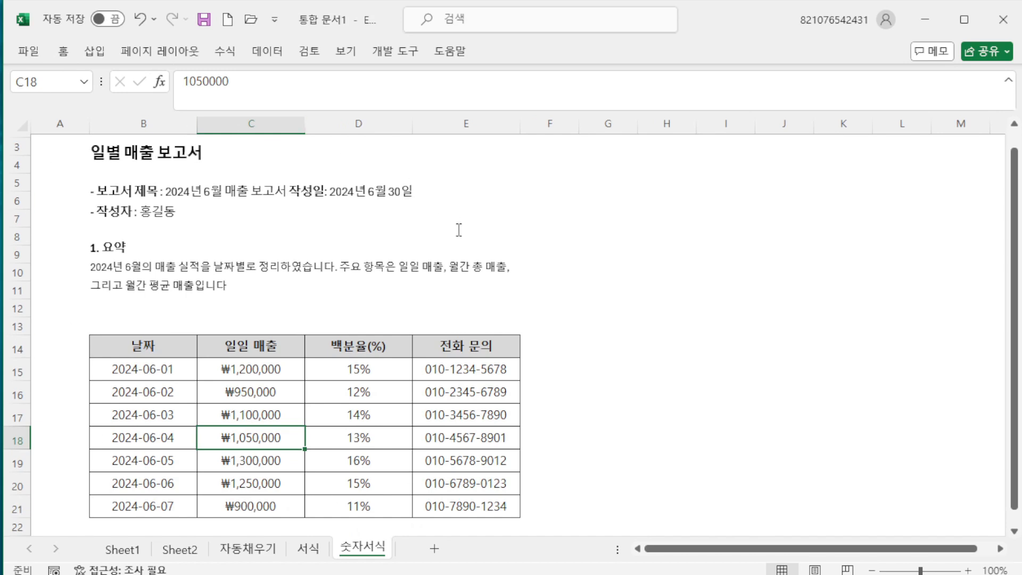
left_click_drag(231, 373, 261, 485)
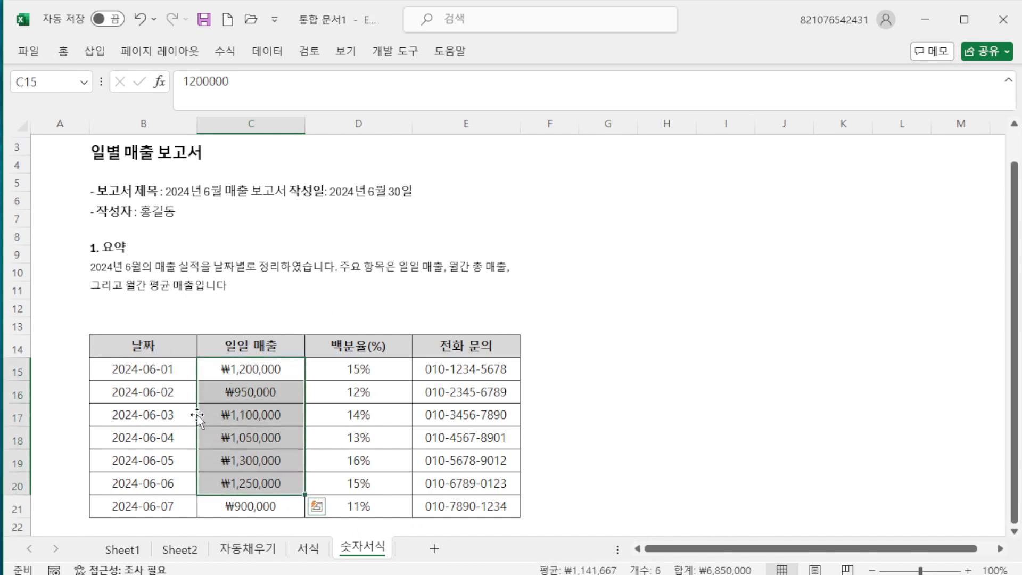
left_click_drag(167, 367, 170, 503)
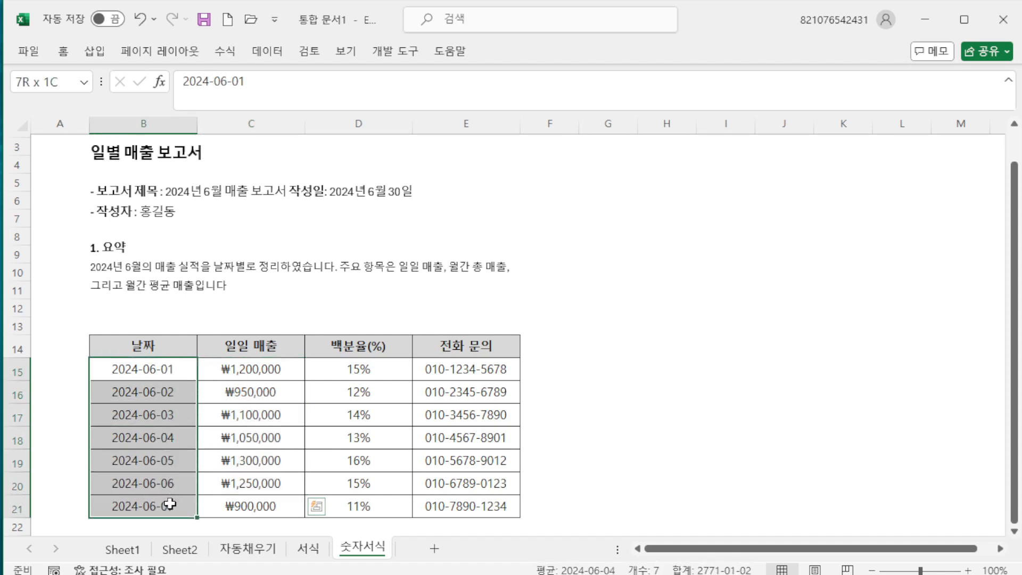
left_click_drag(452, 369, 478, 507)
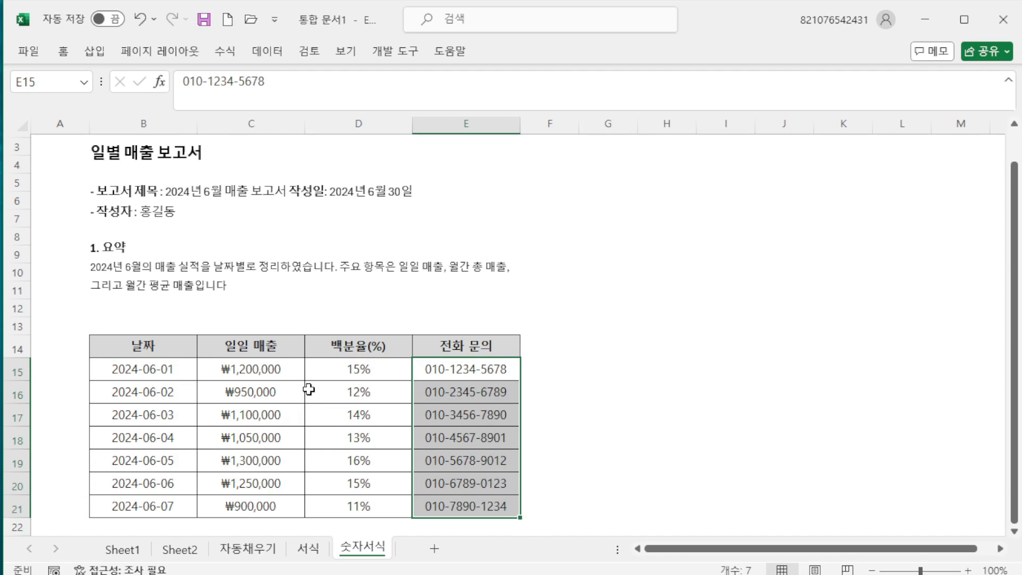
left_click_drag(354, 367, 378, 497)
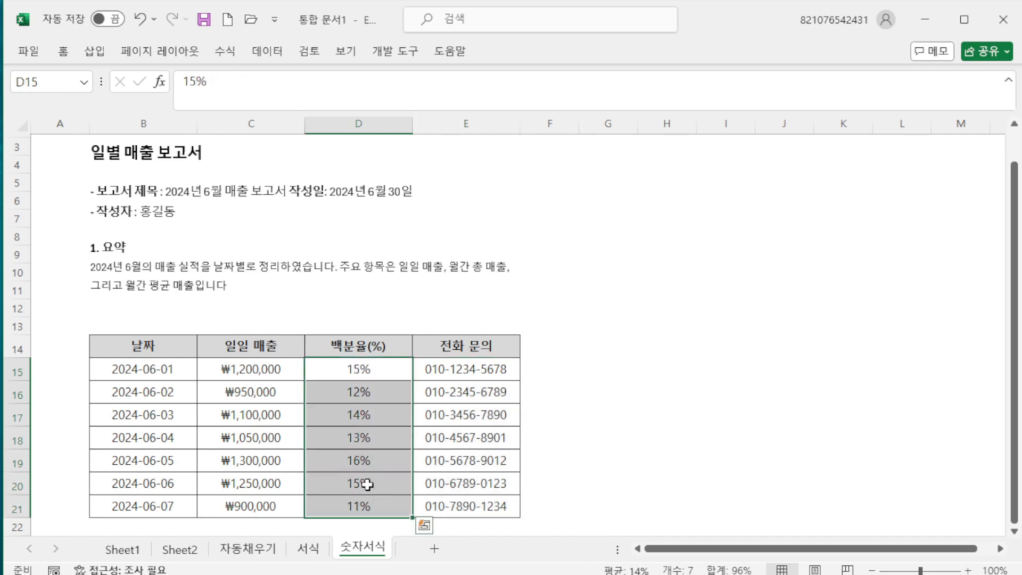
- Return to the 서식 sheet, show the Home ribbon, and enter 1000 in both D4 and D5
left_click(315, 548)
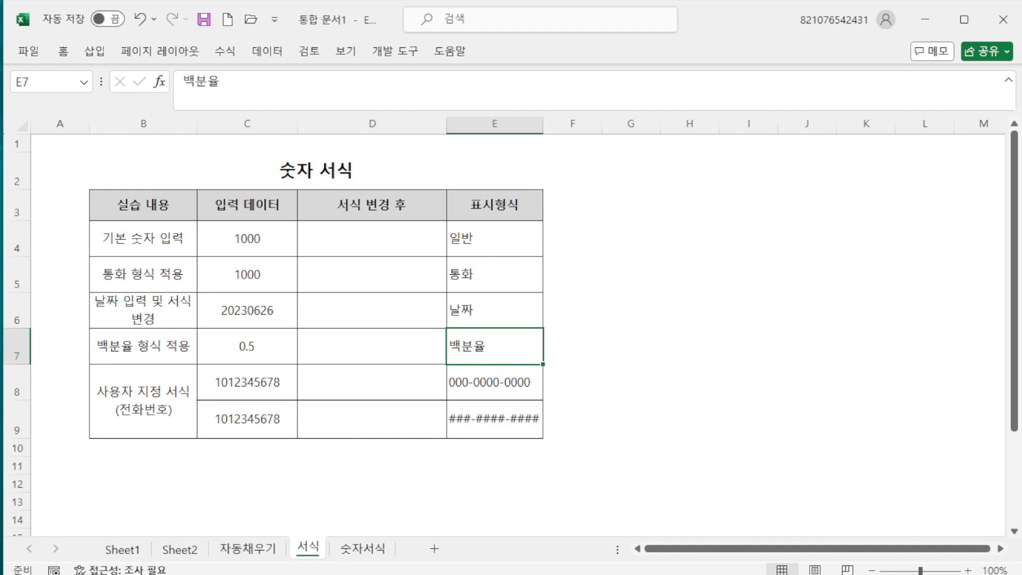
left_click(63, 53)
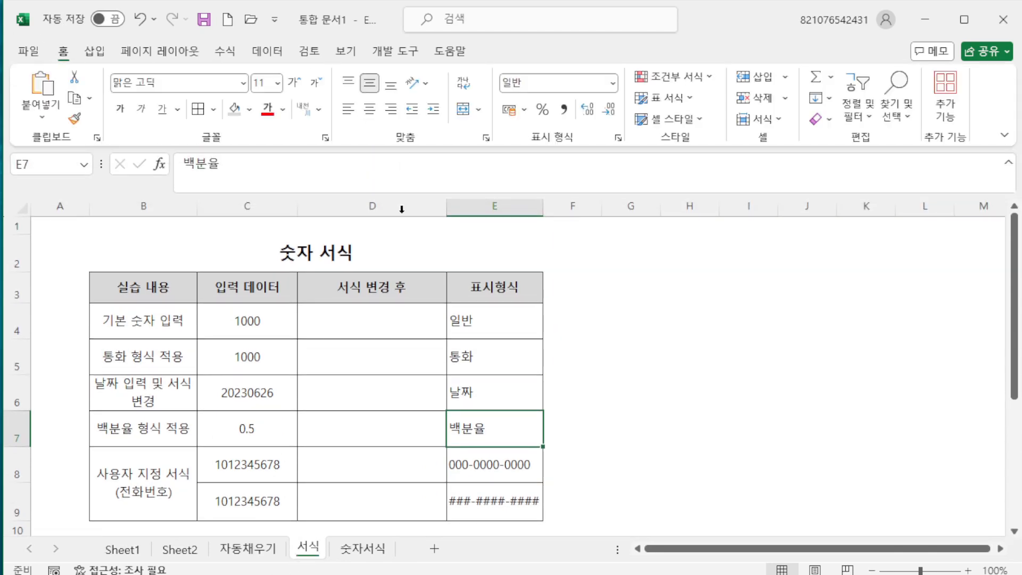
left_click(370, 322)
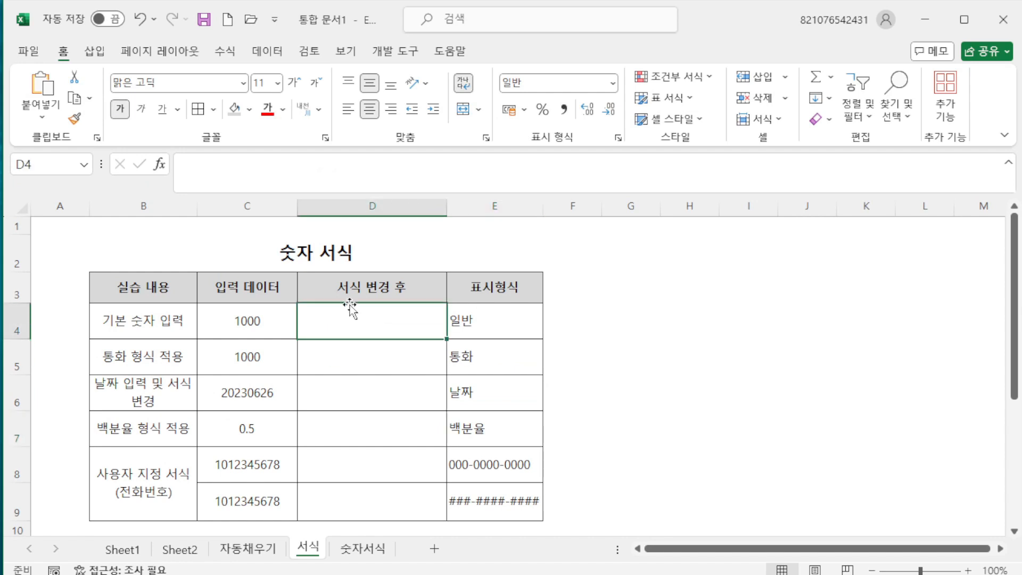
type("1000")
key("Tab")
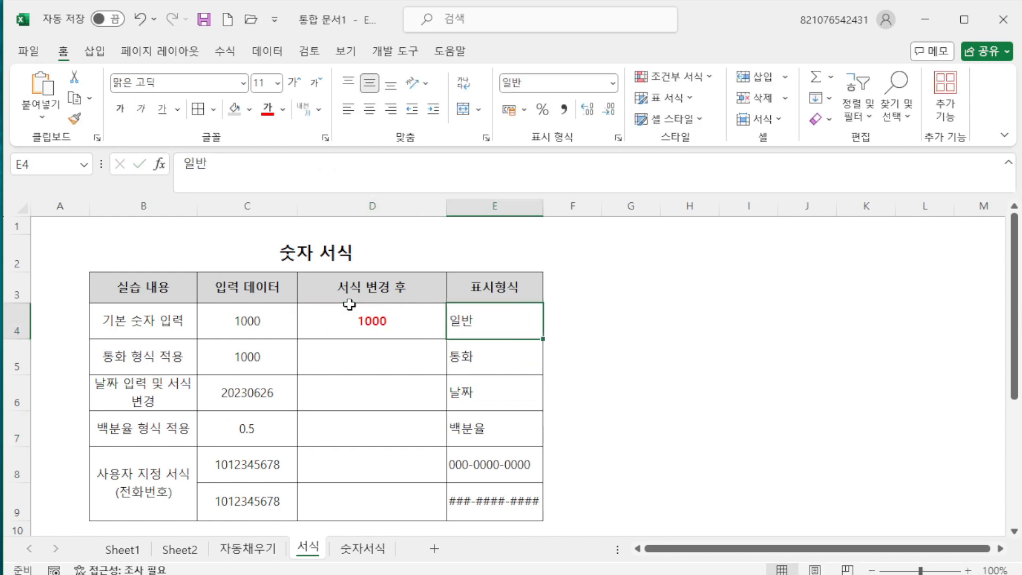
key("Return")
type("1000")
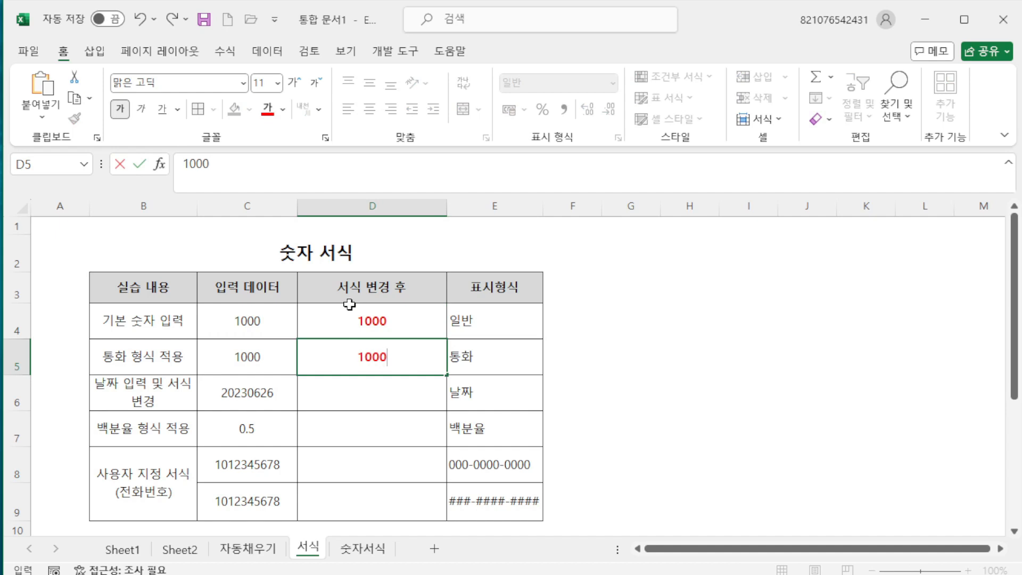
key("Return")
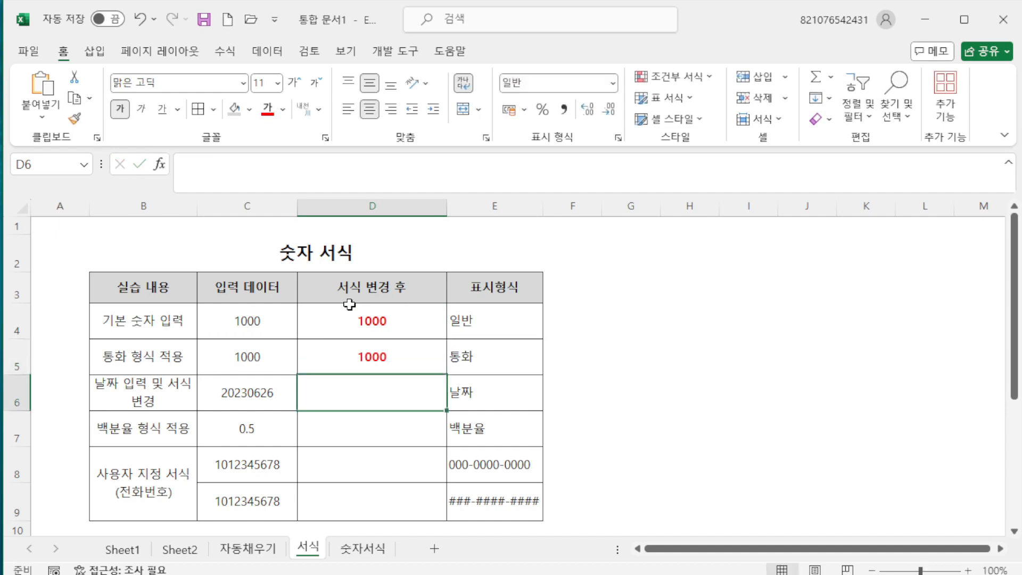
- Apply the 통화 number format to cell D5
left_click(398, 355)
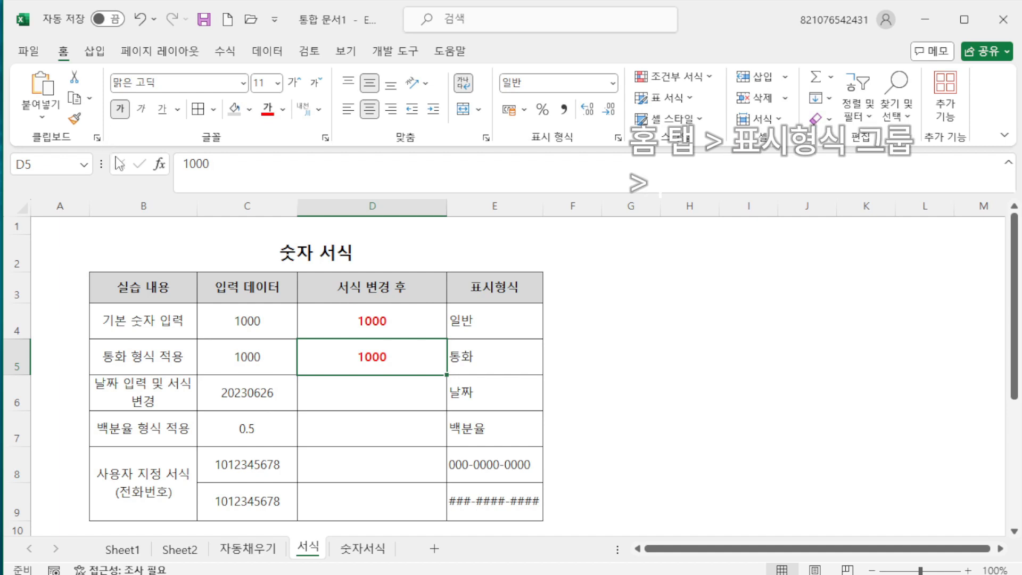
left_click(612, 83)
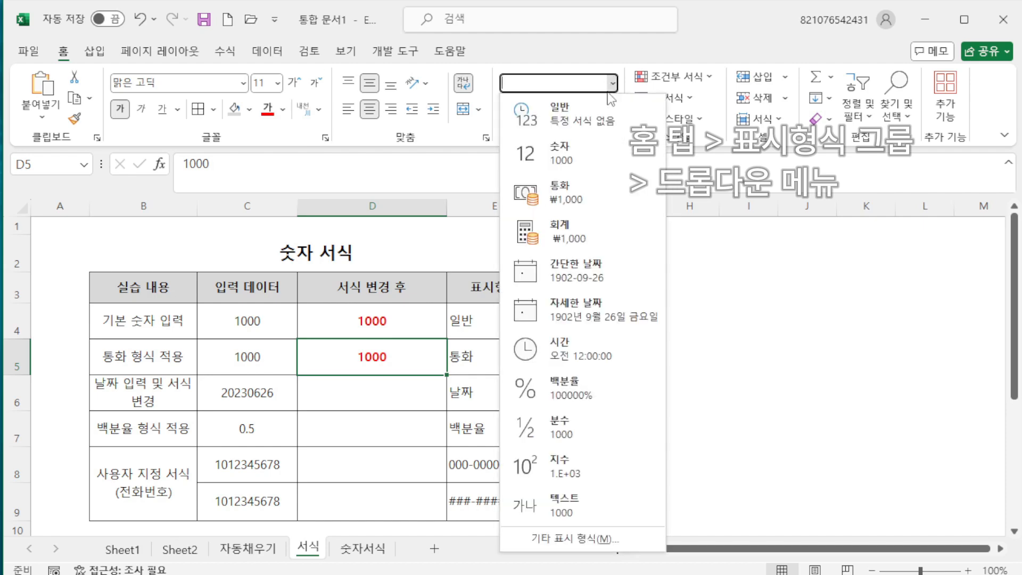
left_click(599, 197)
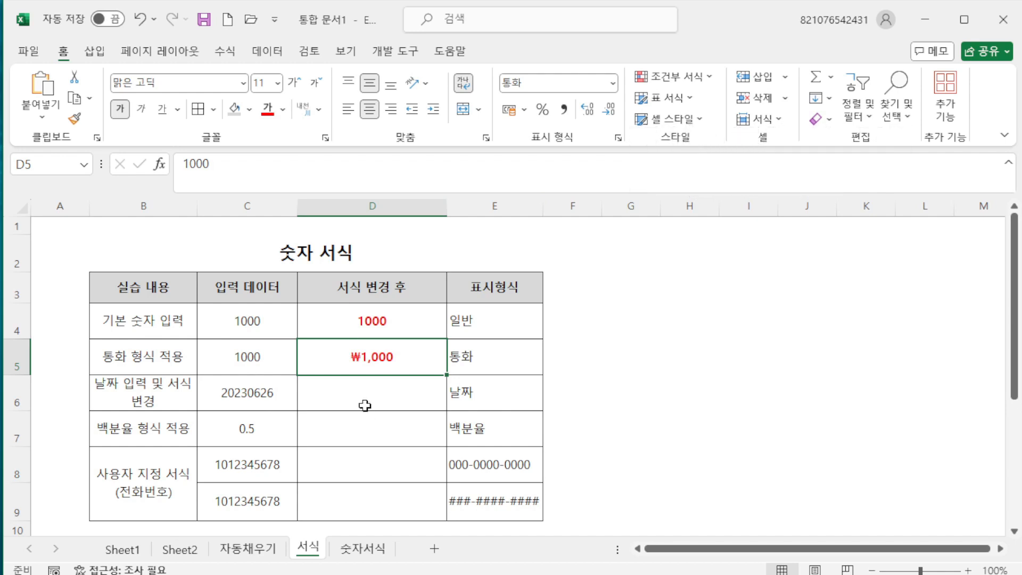
- Enter the date 2024-06-25 in cell D6 of the 서식 변경 후 column
left_click(481, 396)
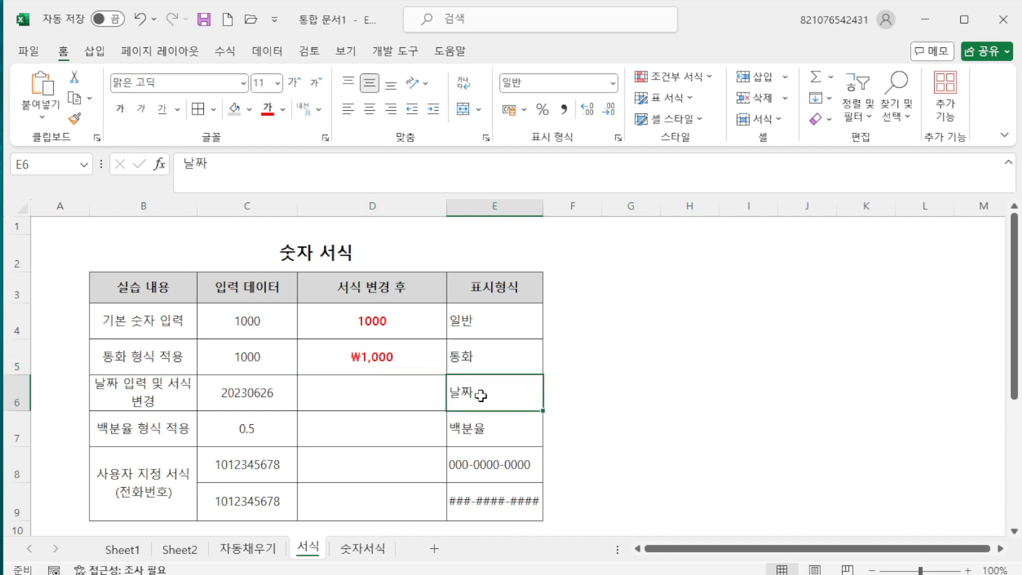
left_click(392, 392)
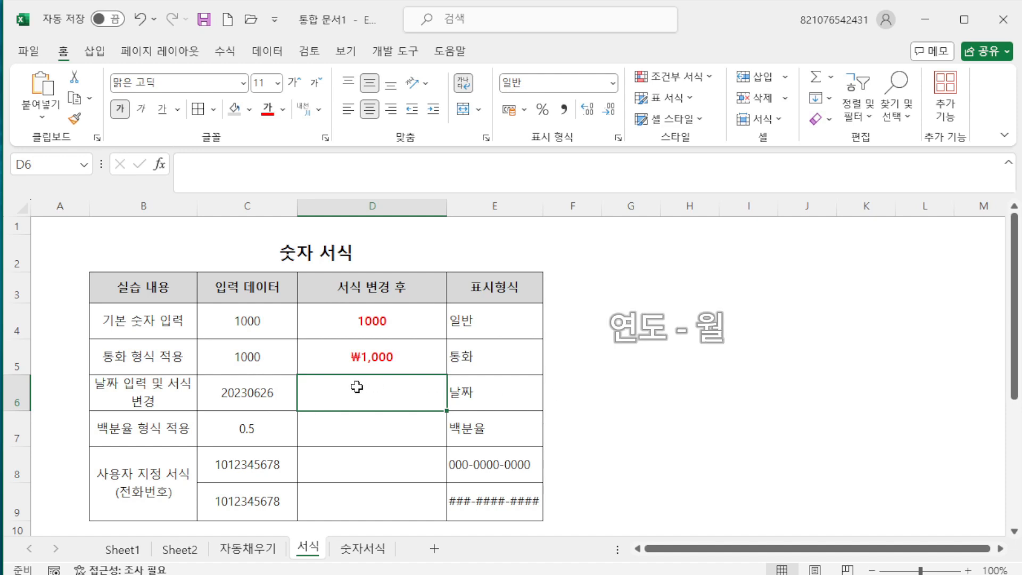
type("2024")
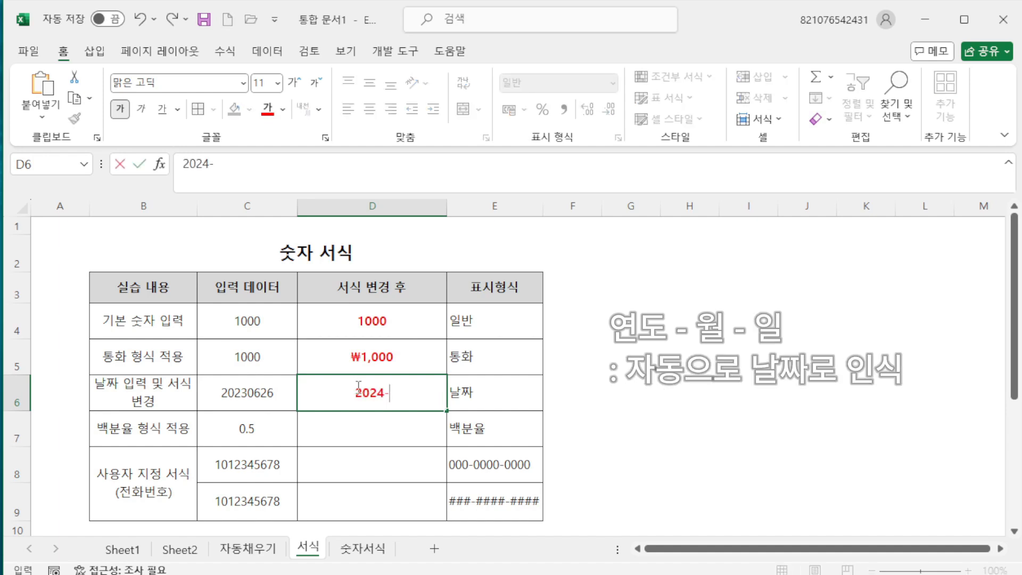
type("-06-25")
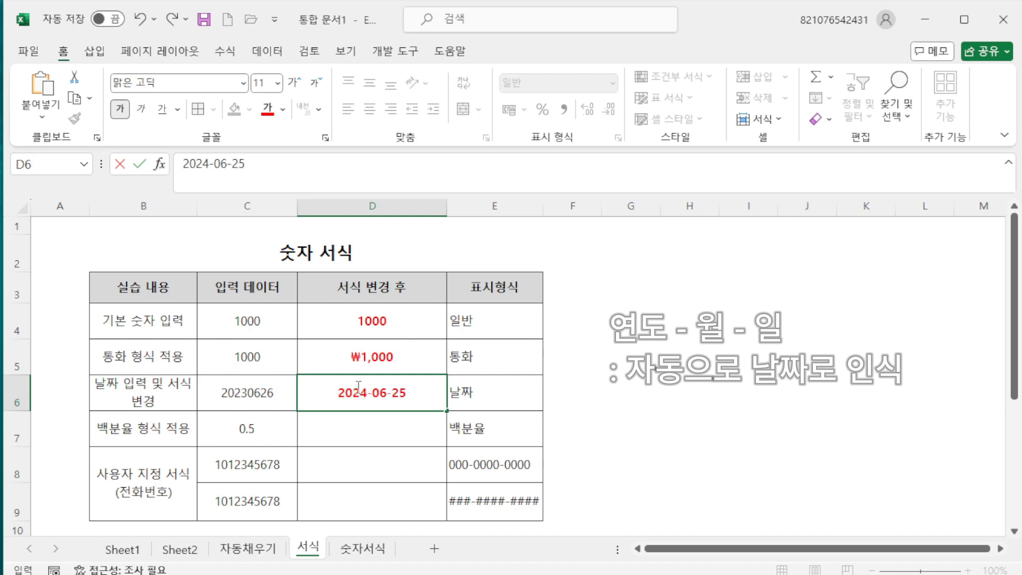
key("Return")
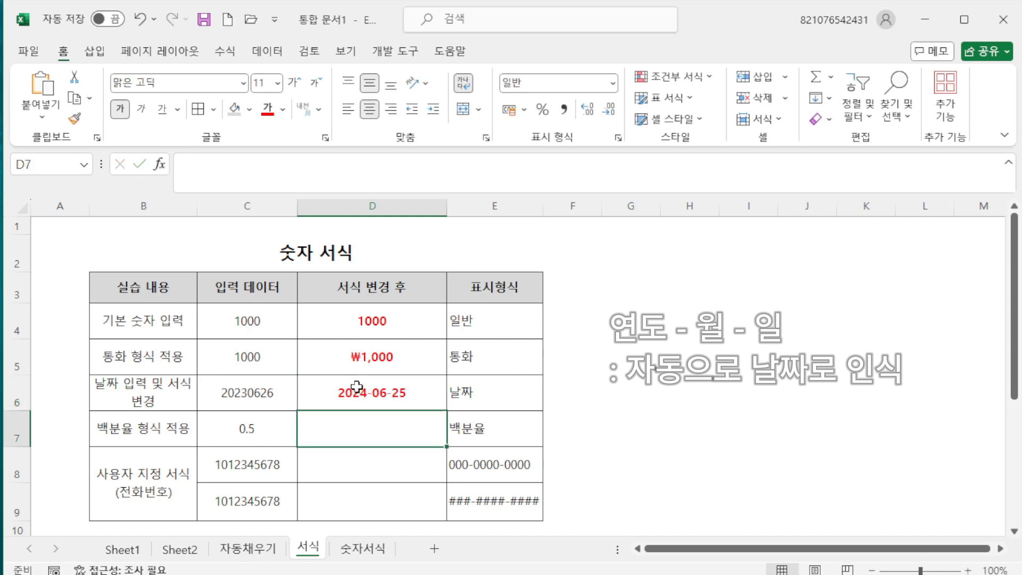
- Compare the 자세한 날짜 and 간단한 날짜 formats on the date in D6, ending on 자세한 날짜
left_click(356, 387)
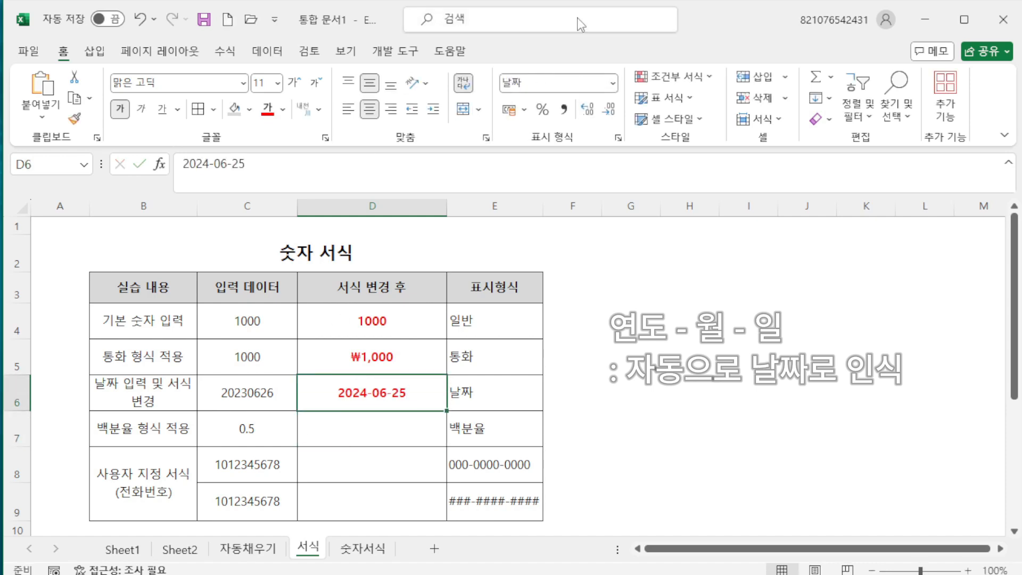
left_click(614, 84)
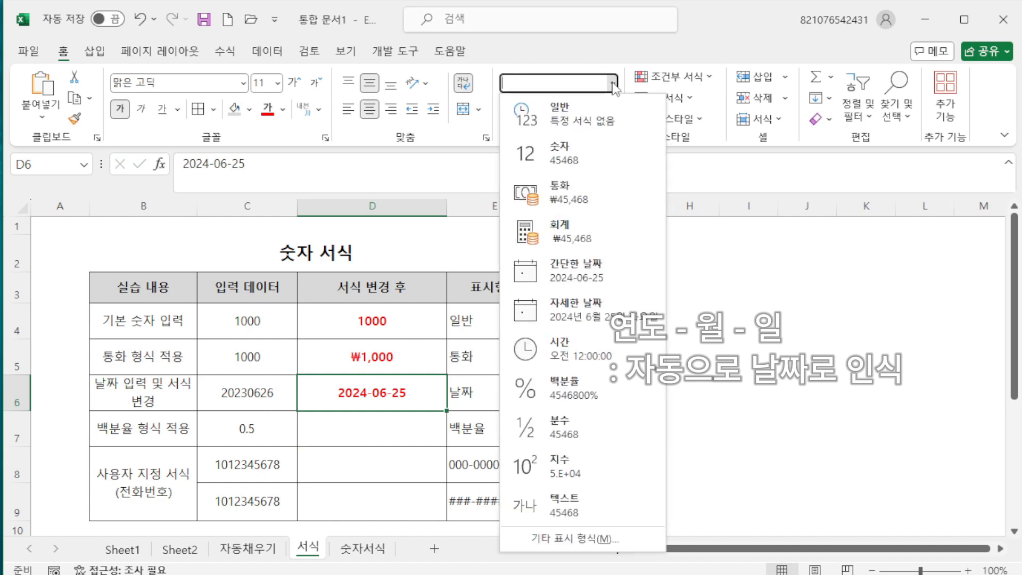
left_click(607, 311)
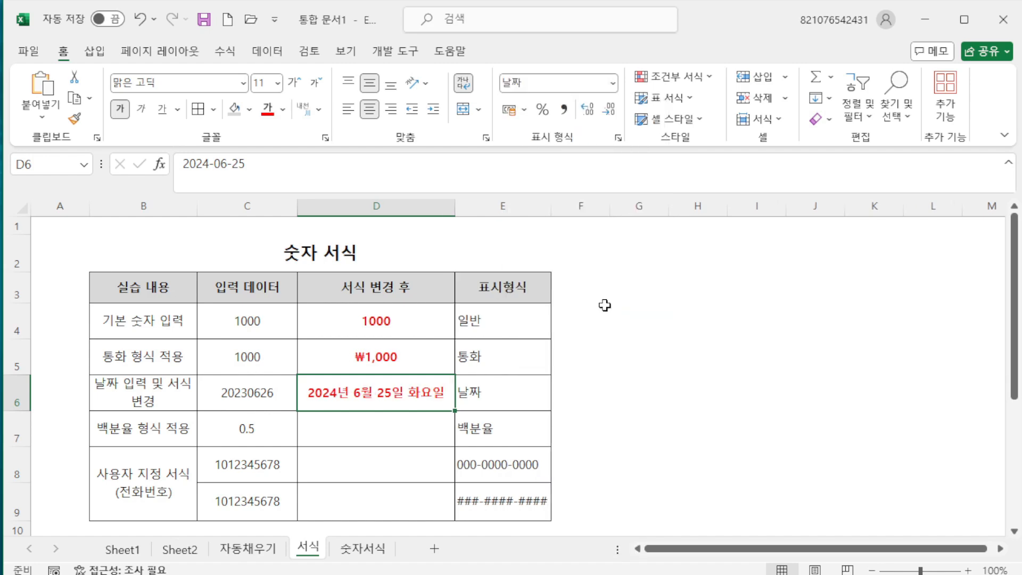
left_click(613, 84)
left_click(606, 273)
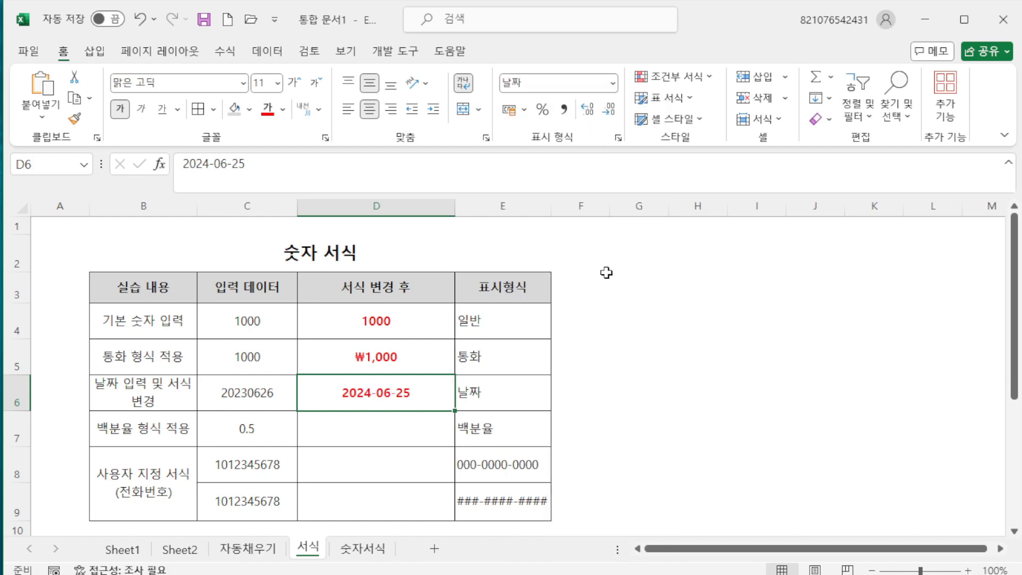
left_click(612, 83)
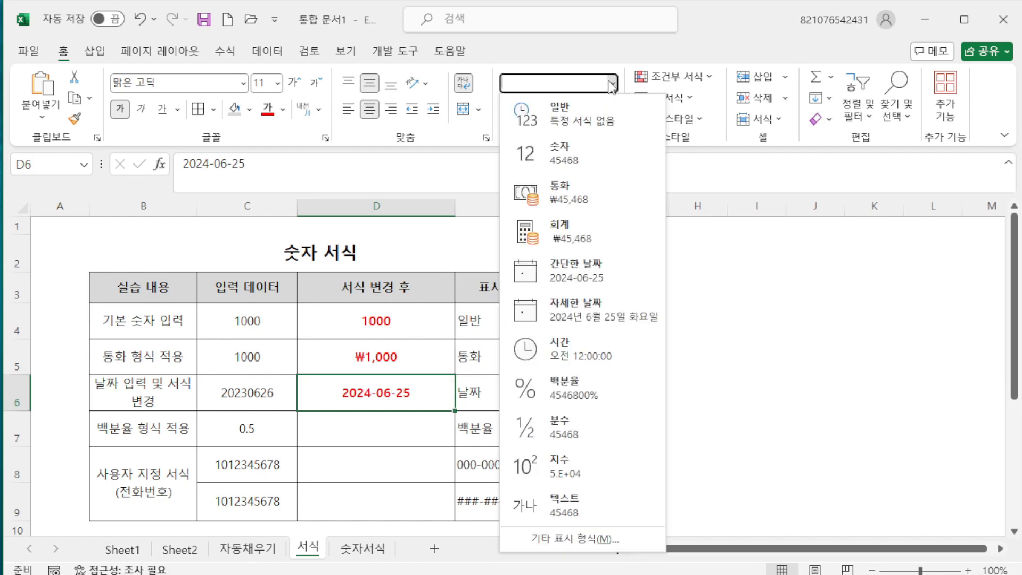
left_click(602, 318)
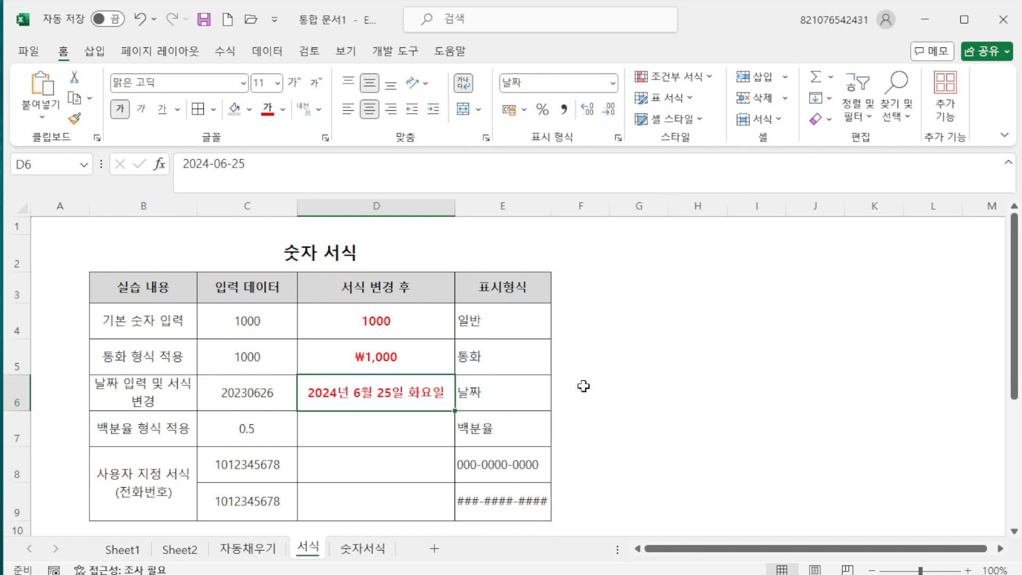
left_click(613, 84)
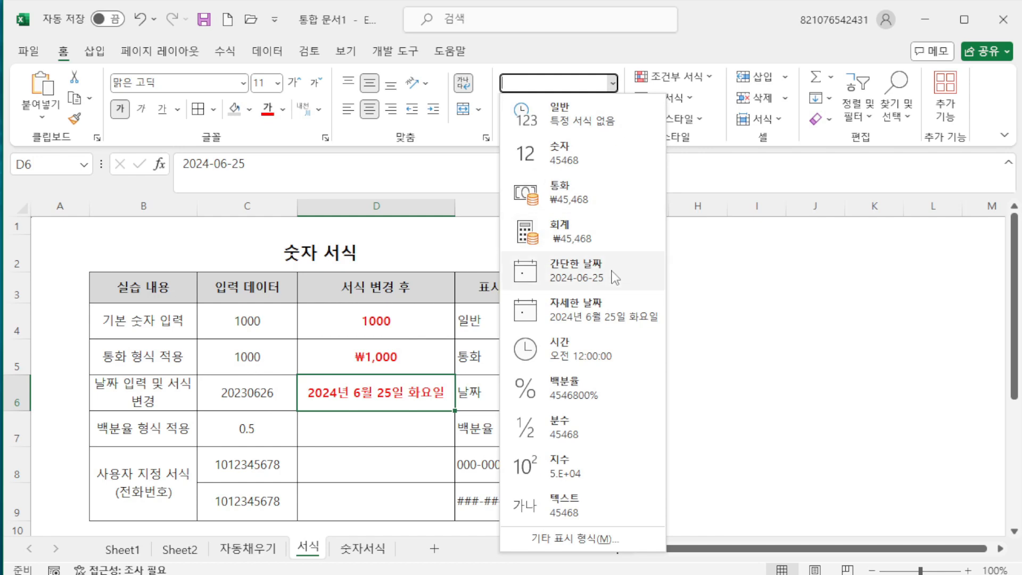
left_click(692, 264)
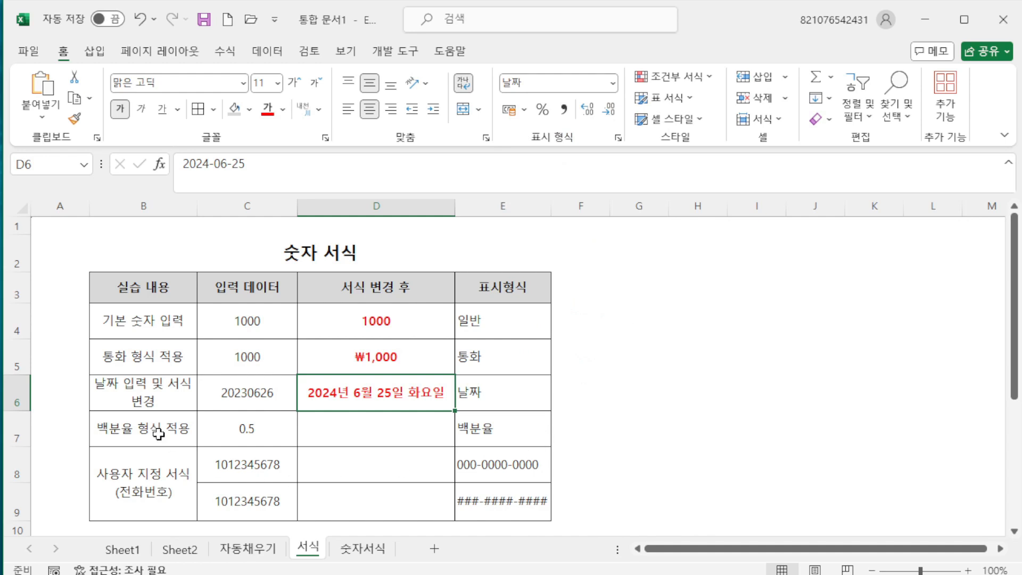
- Enter 0.5 in cell D7 of the 서식 변경 후 column and apply the 백분율 number format to it
left_click(382, 432)
type("0.5")
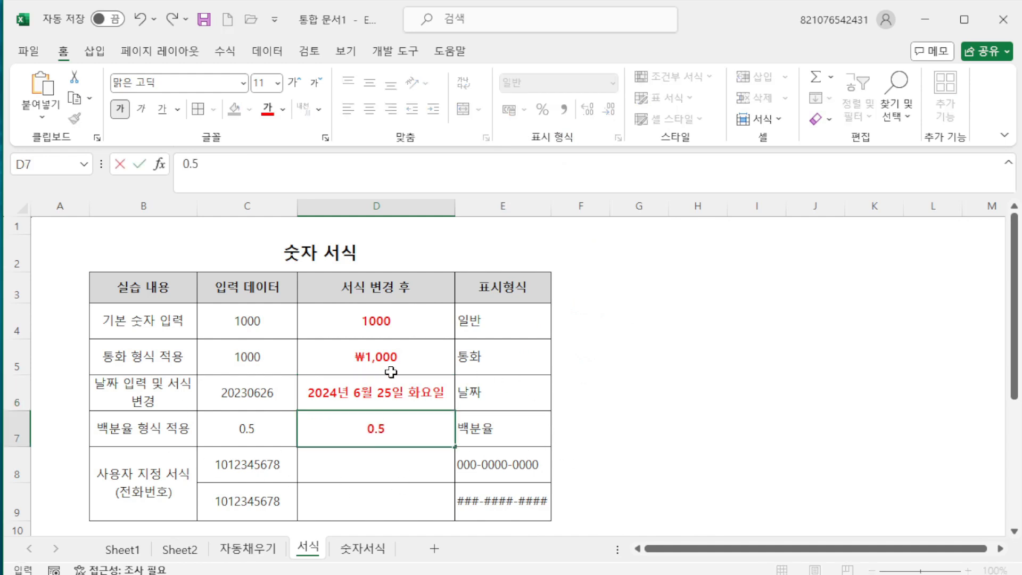
key("Return")
left_click(397, 433)
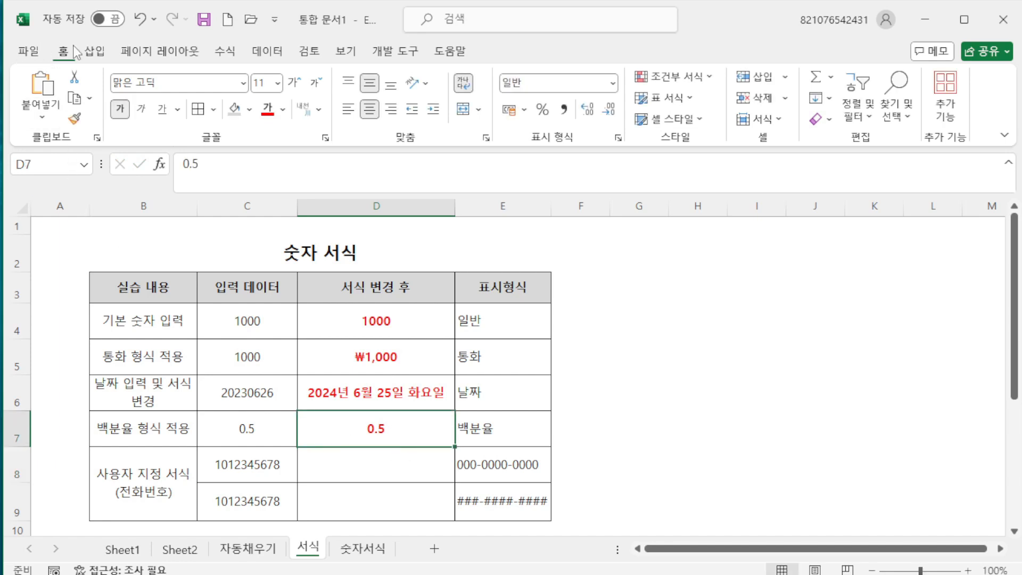
left_click(613, 82)
left_click(614, 82)
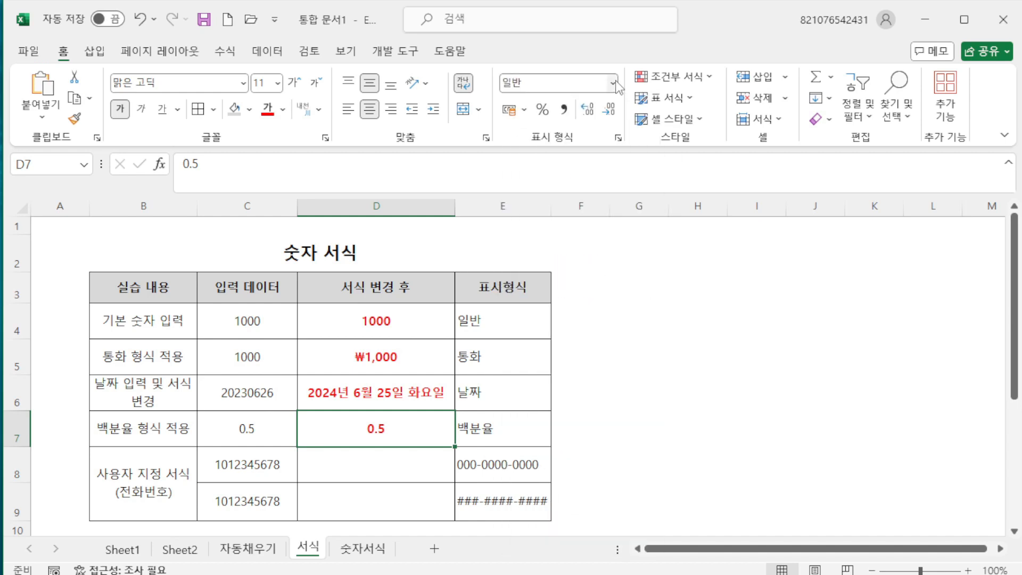
left_click(542, 110)
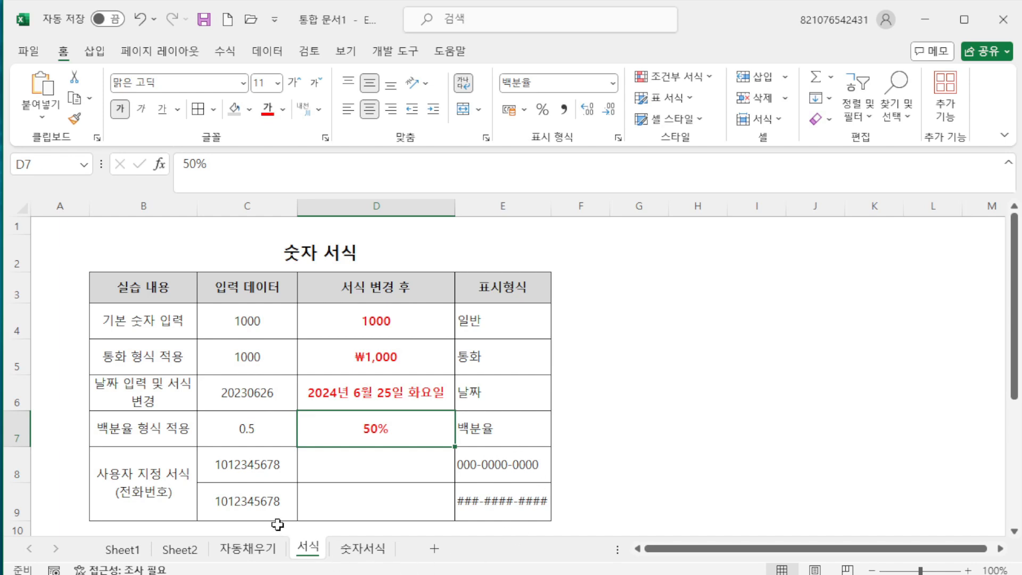
- Enter the sample phone number with its leading zero in cell D8
left_click(367, 468)
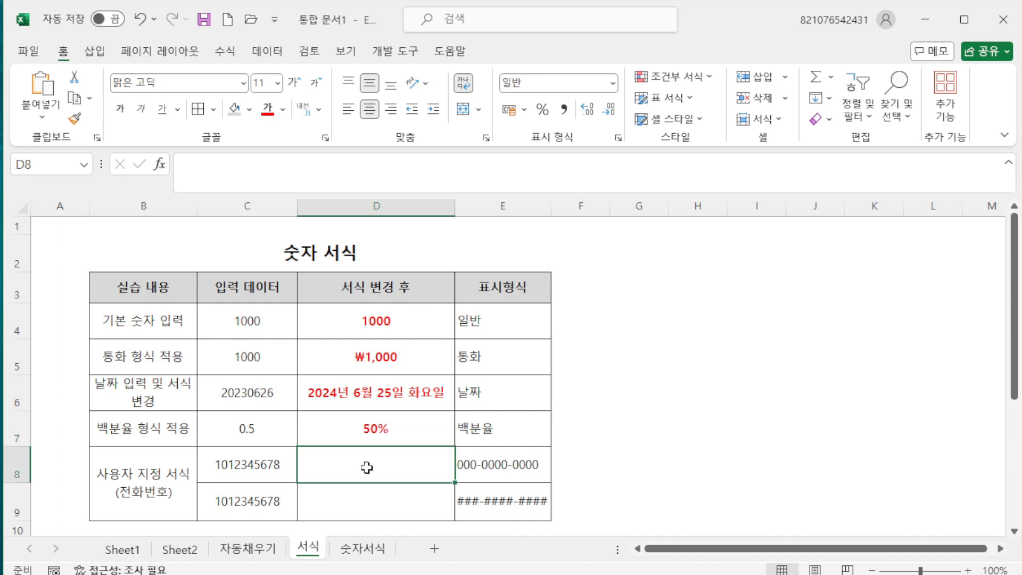
type("0101234")
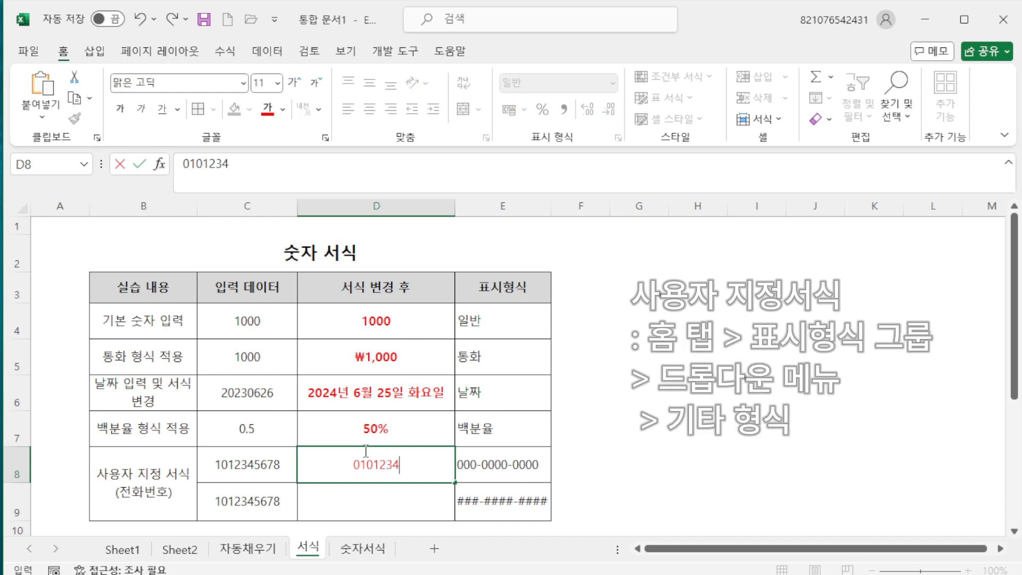
type("5678")
key("Return")
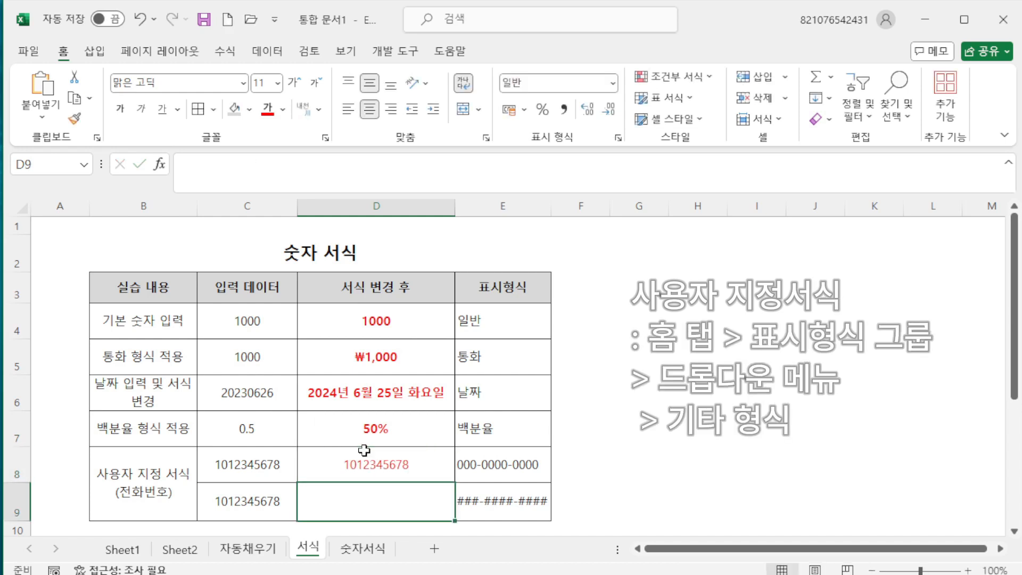
left_click(385, 465)
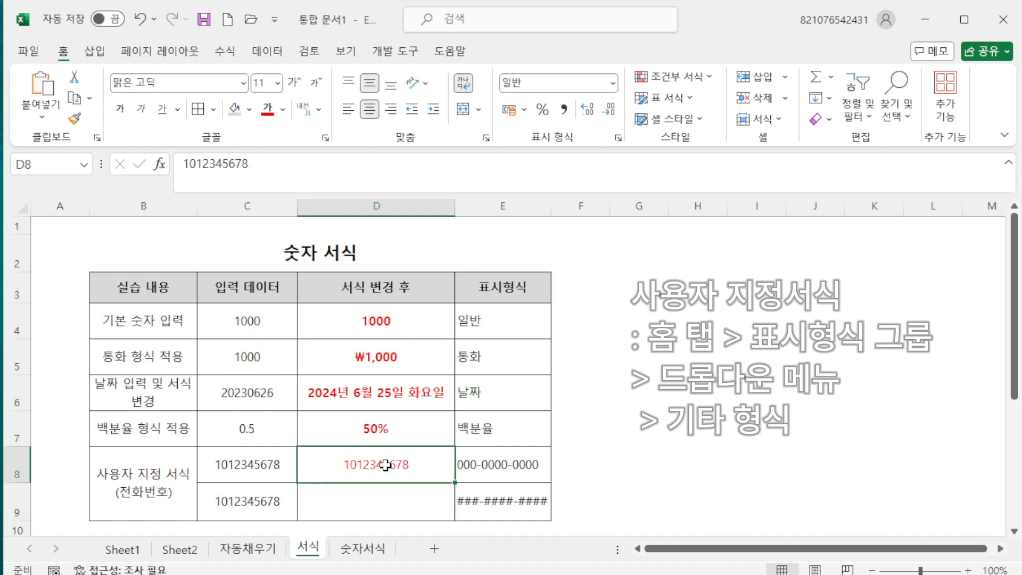
left_click(613, 82)
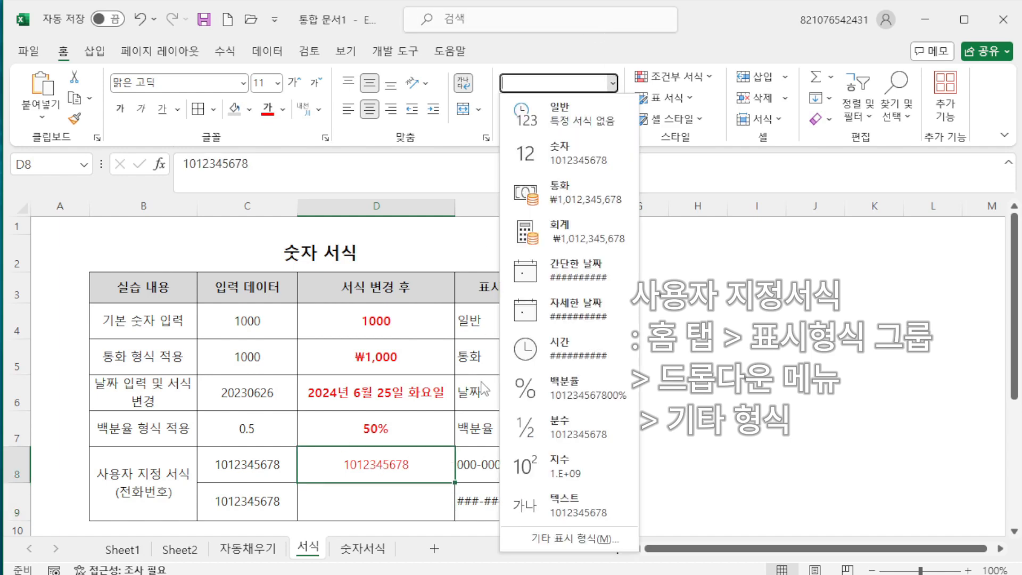
left_click(592, 539)
left_click(495, 277)
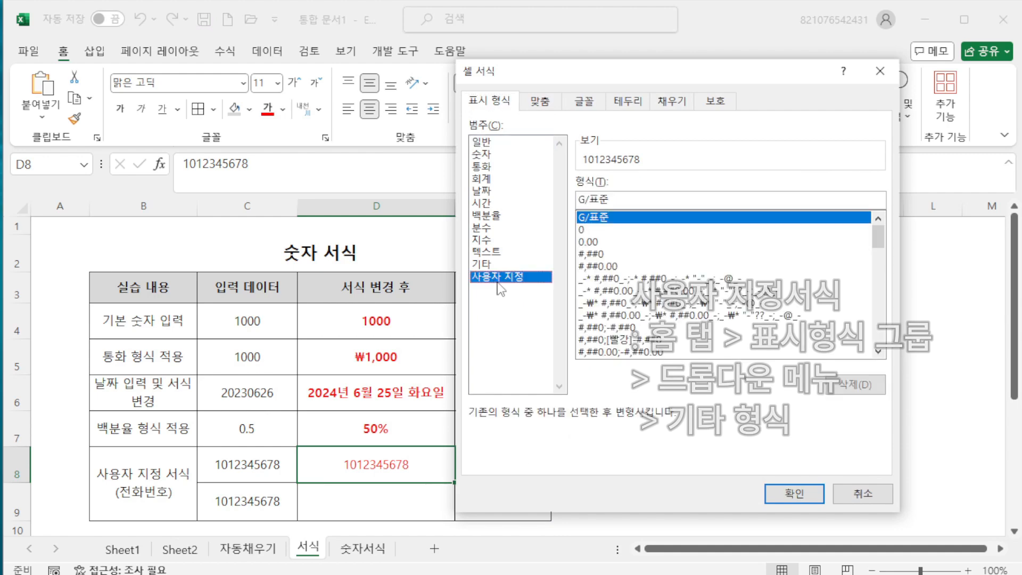
left_click(603, 242)
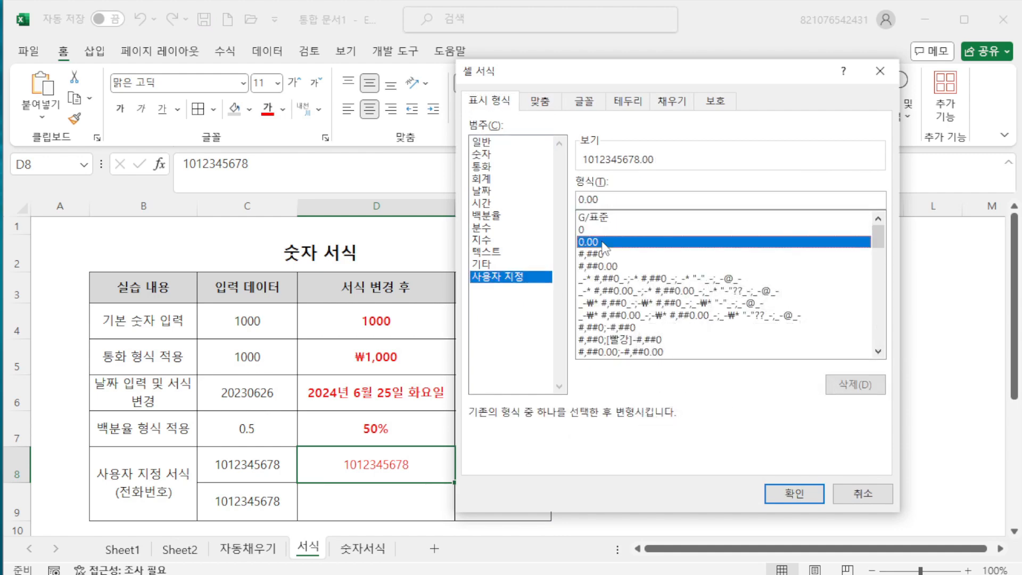
left_click_drag(622, 199, 575, 199)
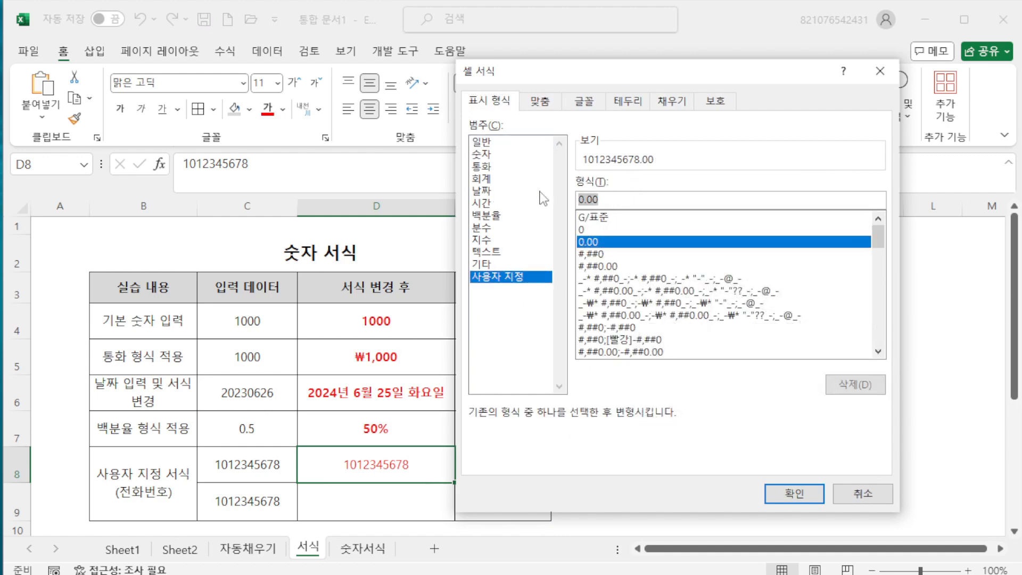
type("000-00")
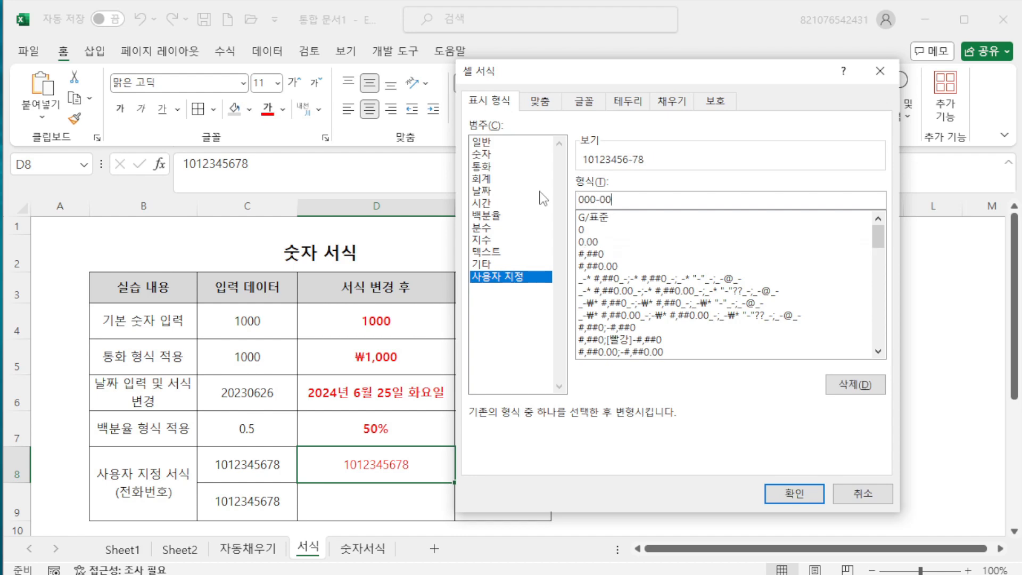
type("00-0000")
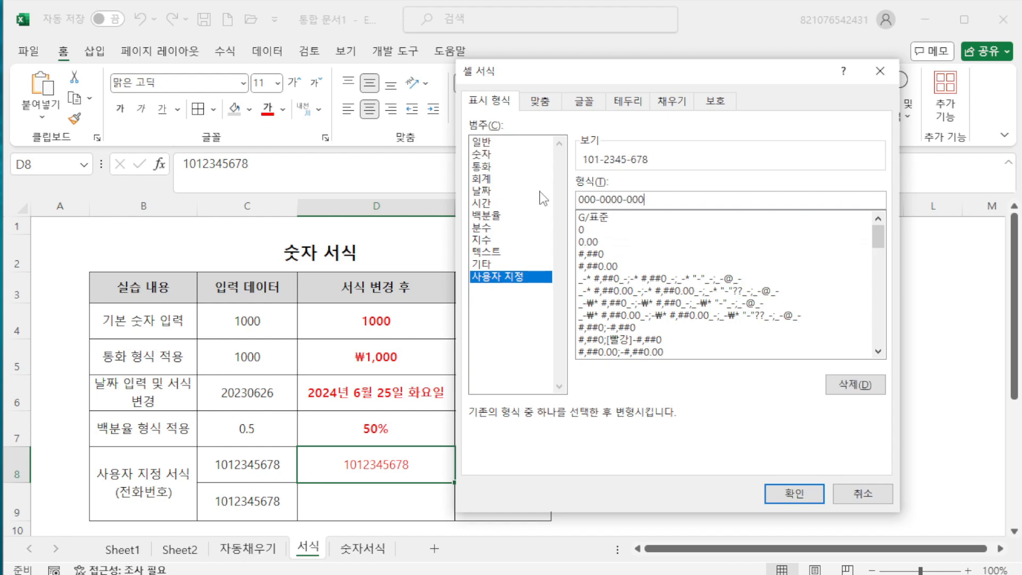
double_click(664, 200)
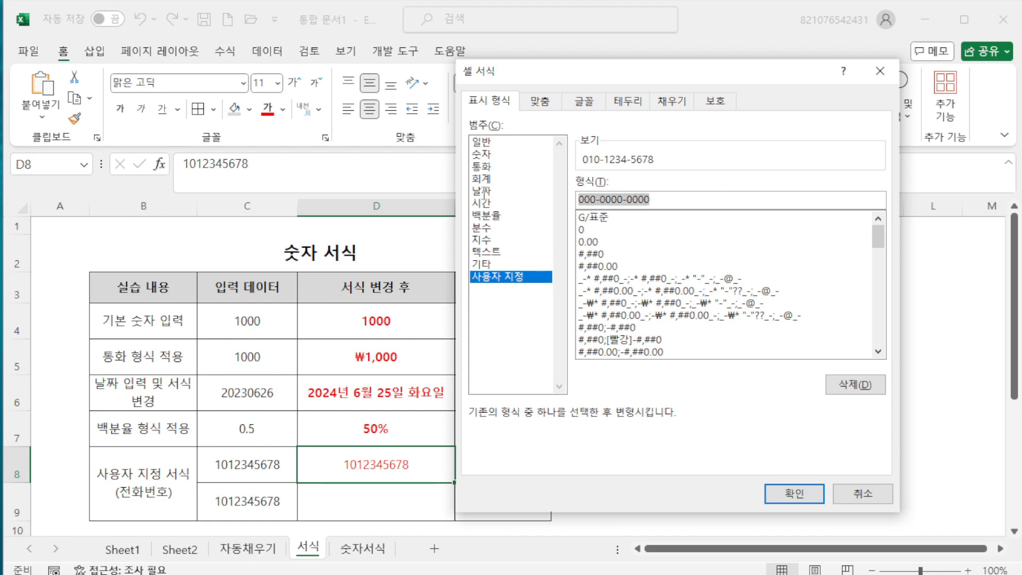
left_click(794, 493)
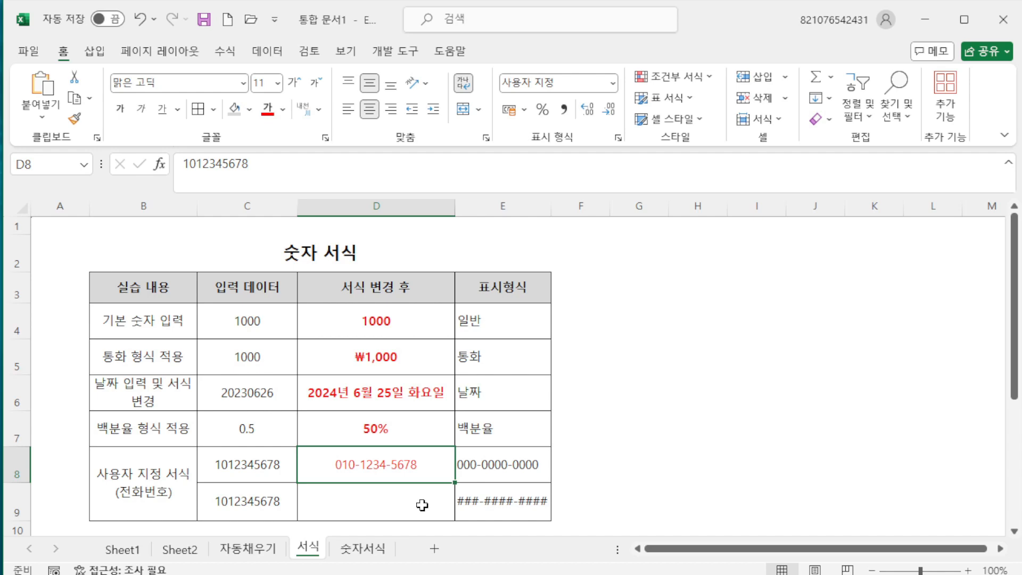
- Copy the formatted phone number from cell D8 into cell D9
left_click(423, 505)
left_click(410, 469)
key("ctrl+c")
left_click(410, 498)
key("ctrl+v")
left_click(600, 433)
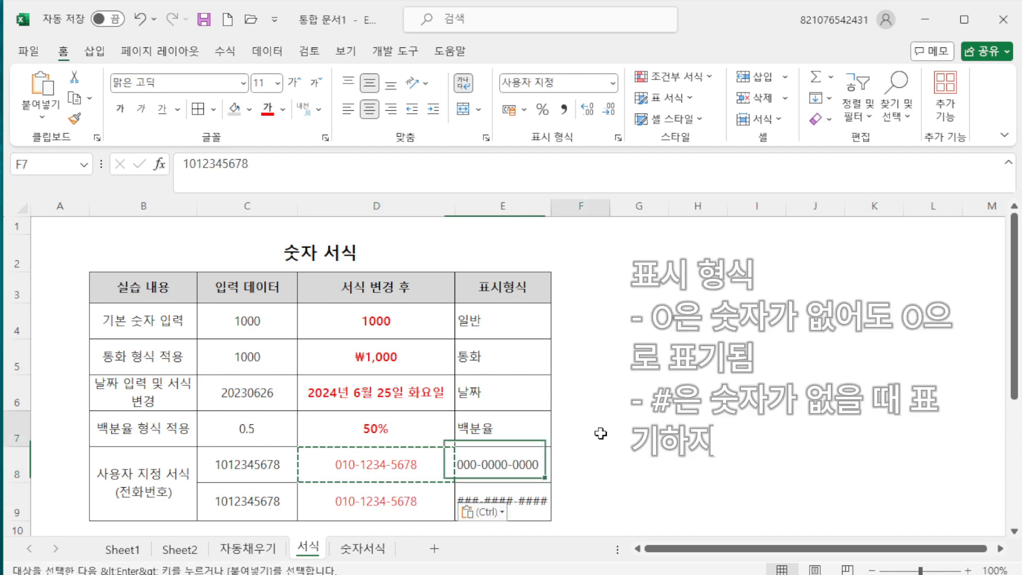
left_click(419, 498)
left_click(613, 83)
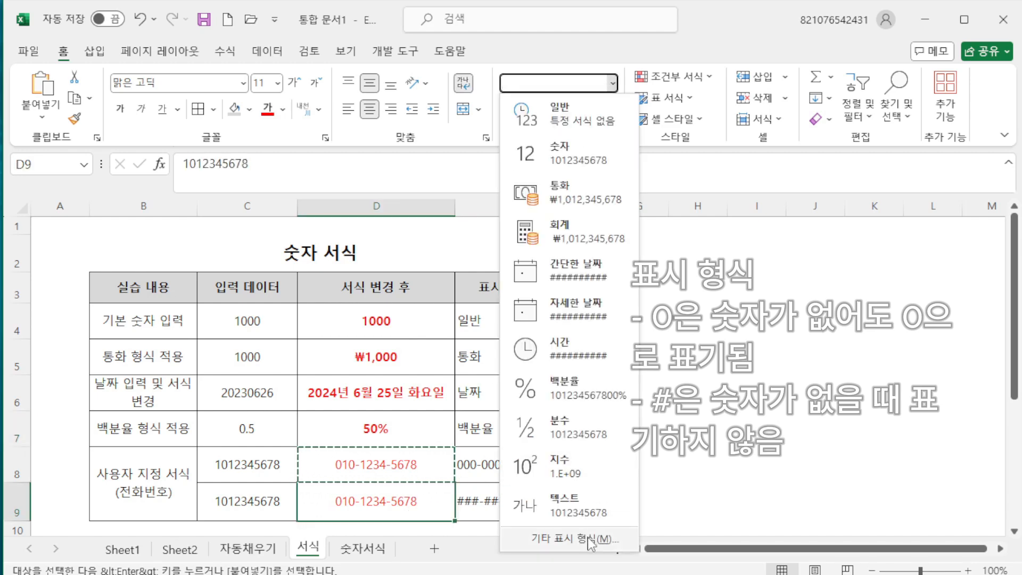
left_click(643, 461)
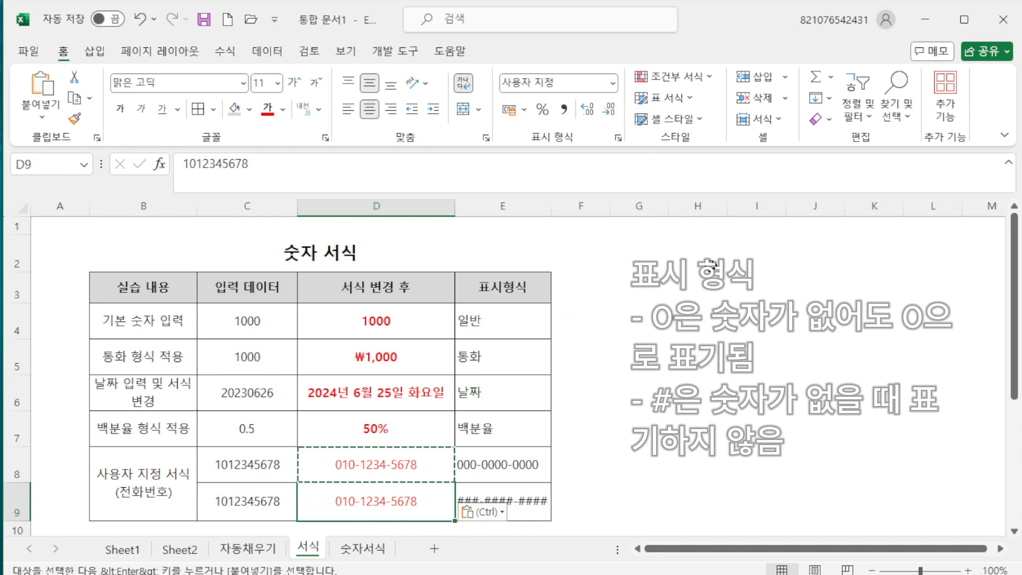
key("Escape")
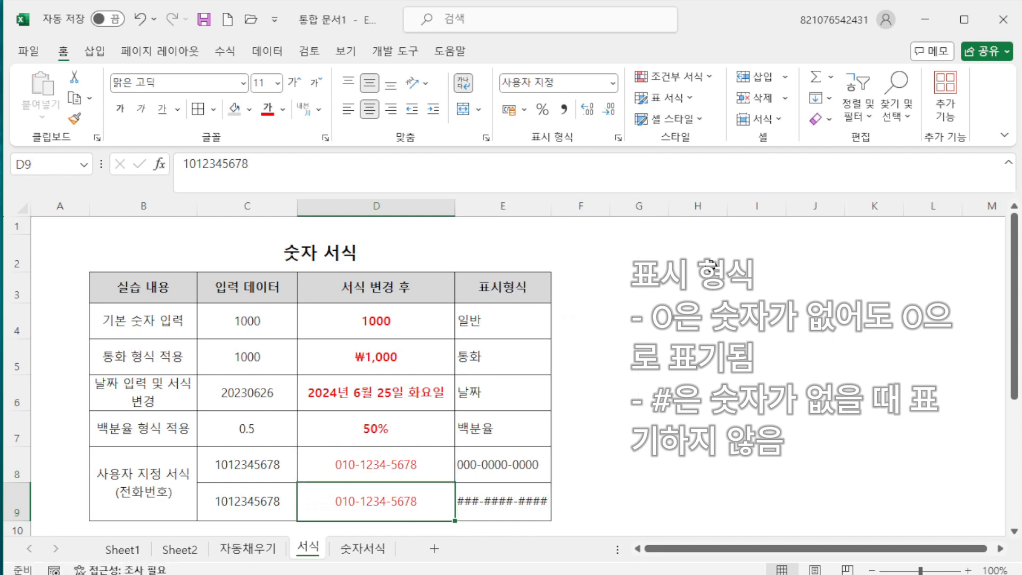
left_click(666, 350)
- Apply the 사용자 지정 number format ###-####-#### to the phone number in cell D9
left_click(449, 507)
left_click(614, 82)
left_click(579, 541)
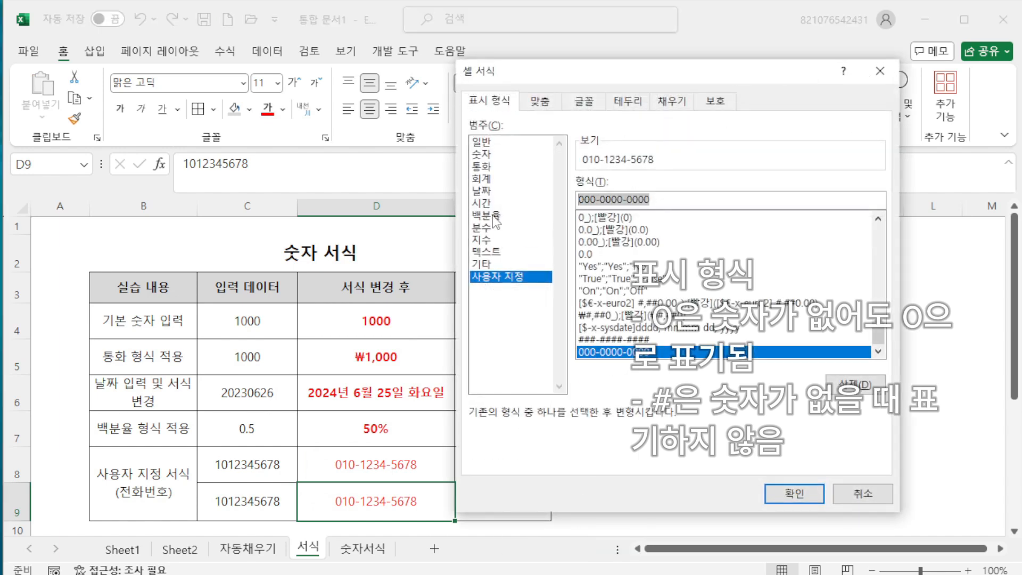
type("###")
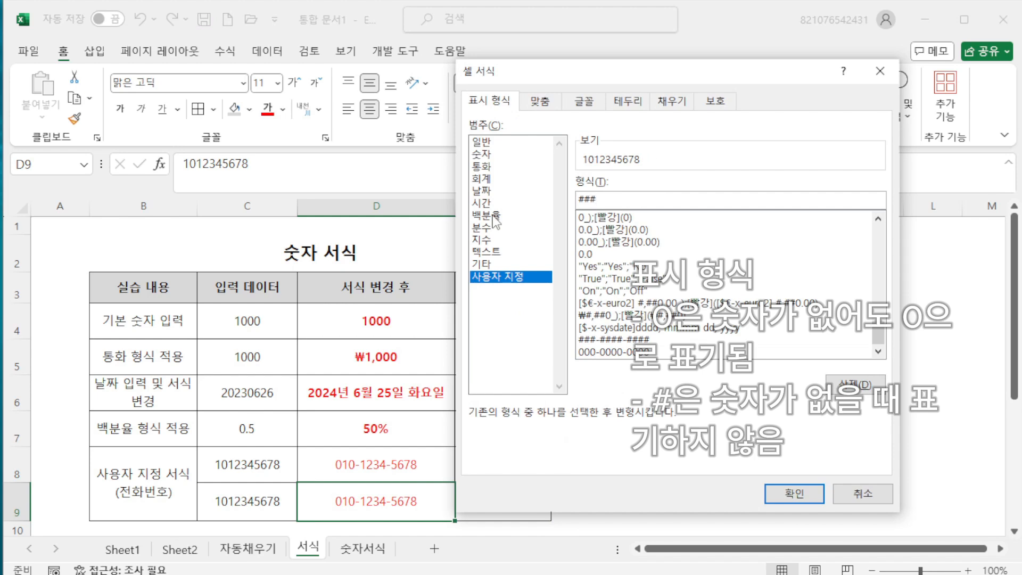
type("-####-####")
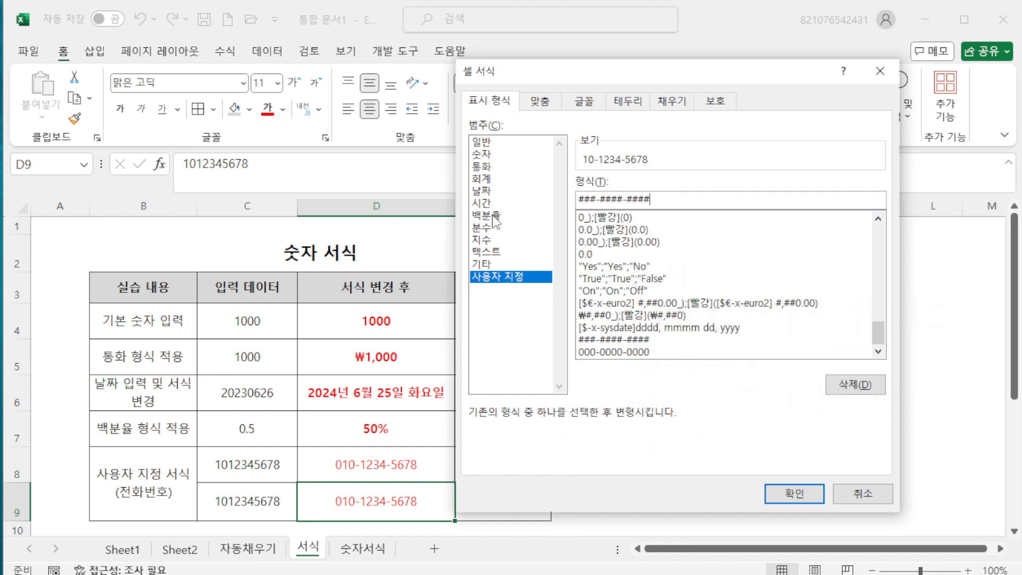
key("Return")
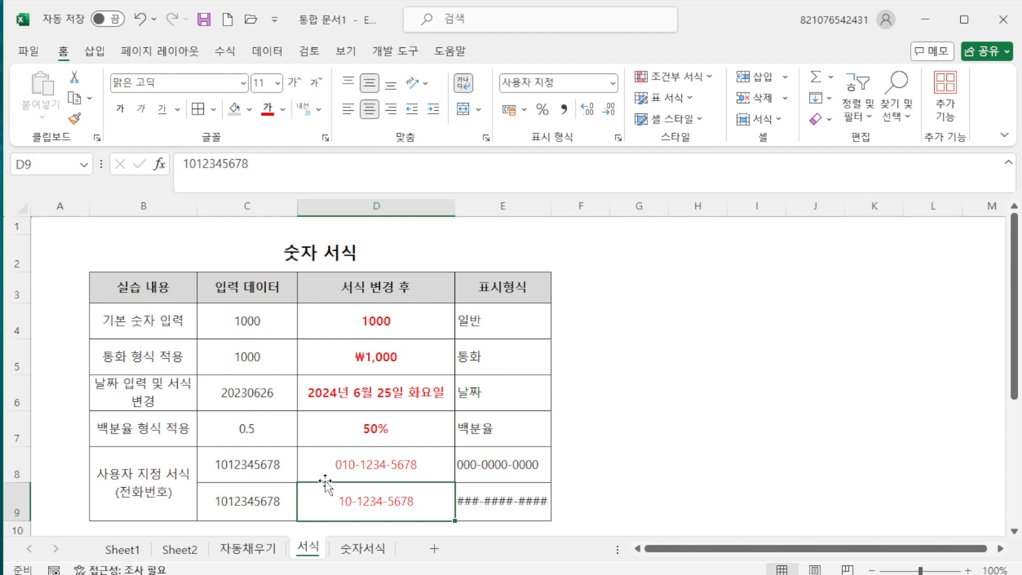
left_click(580, 455)
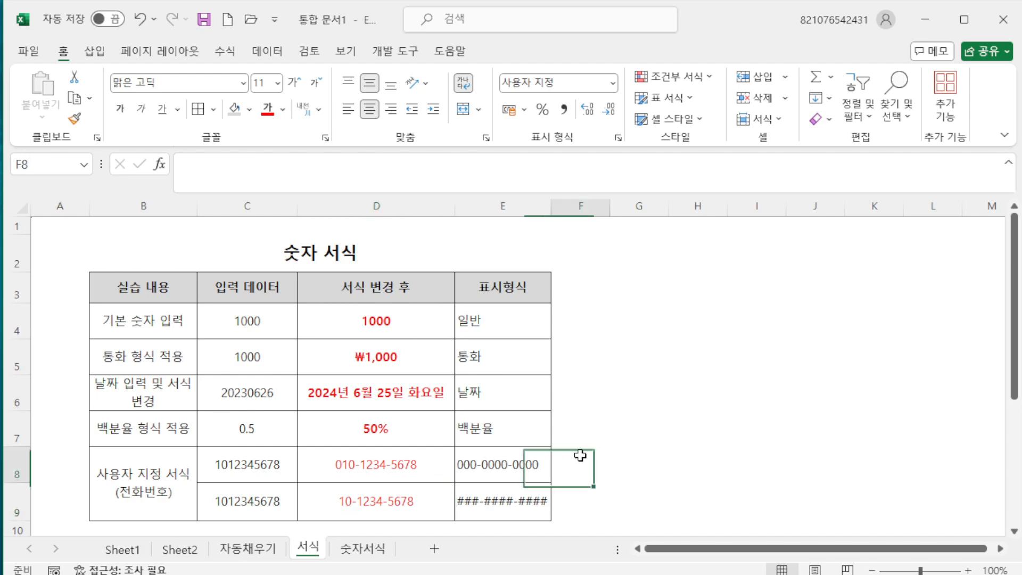
left_click(348, 465)
left_click(501, 455)
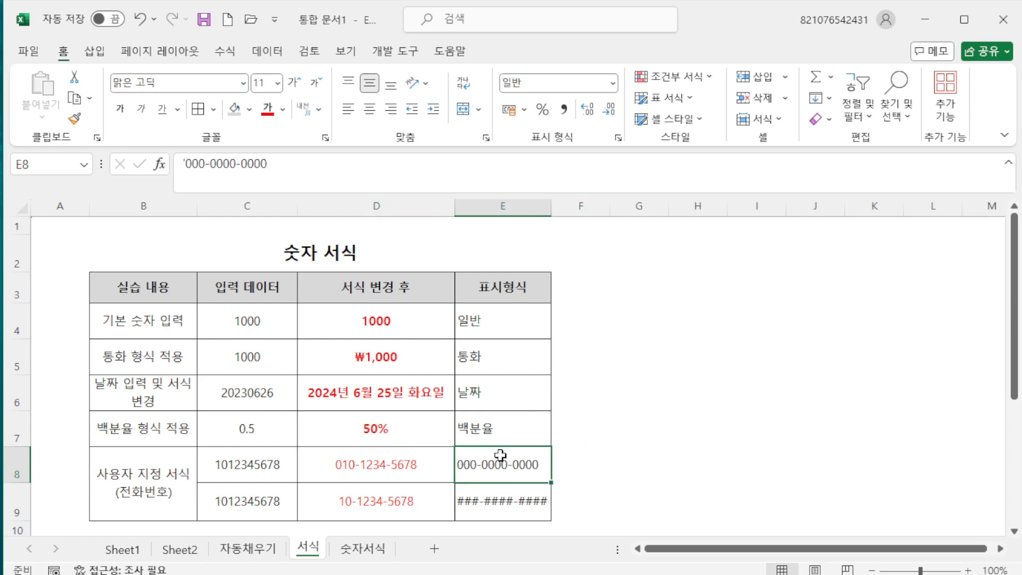